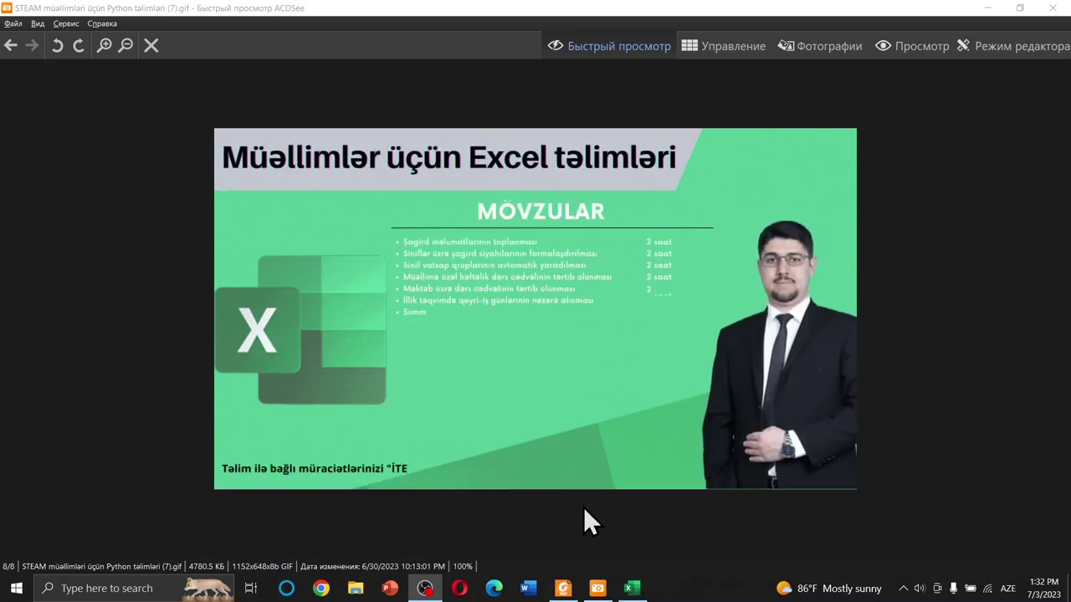
Switch to the '2024-cü tadris ili.xlsx' workbook on the Şablon sheet and adjust the view.
mouse_move(599, 588)
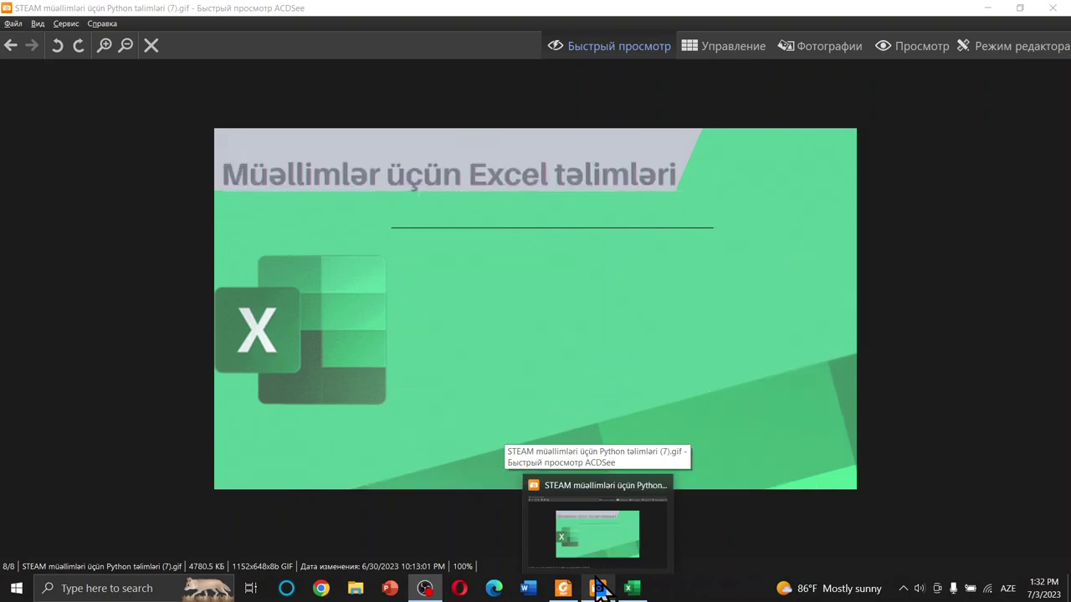
left_click(636, 589)
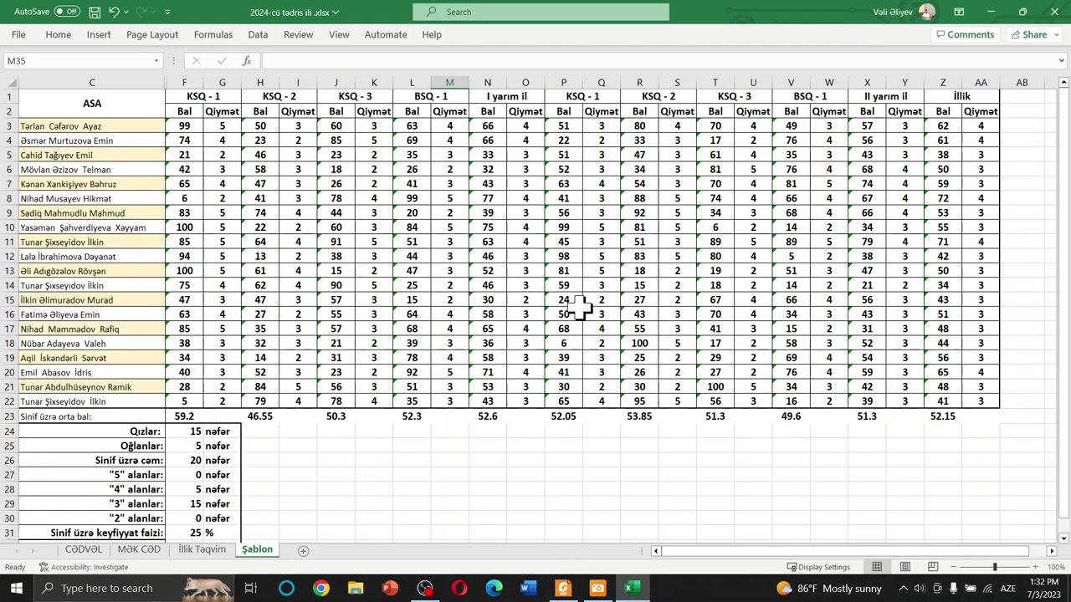
scroll(536, 282, "down", 1)
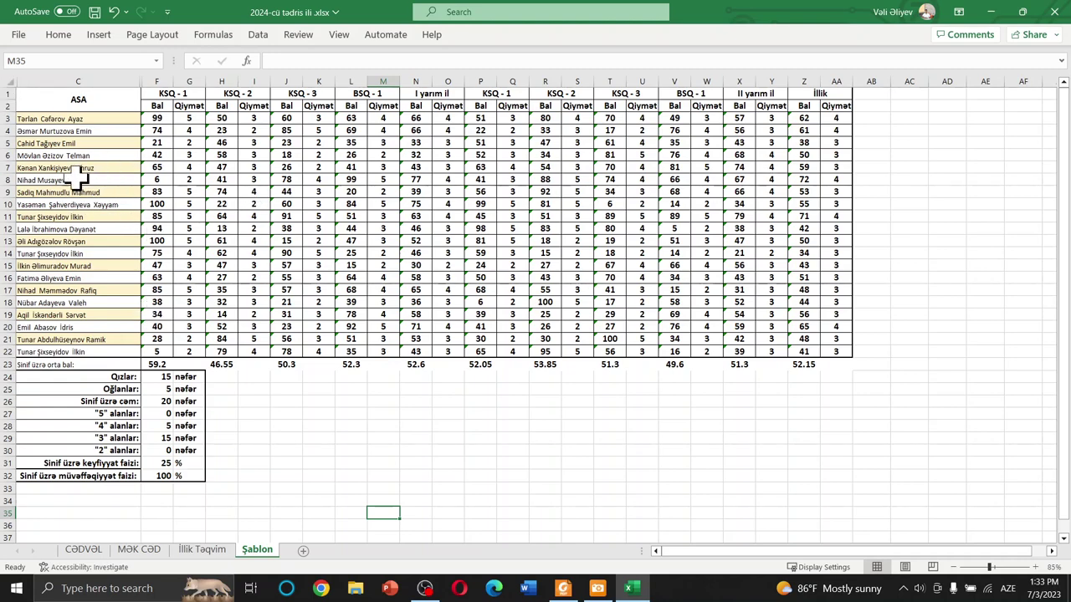
scroll(7, 151, "up", 2, "ctrl")
scroll(59, 190, "up", 3)
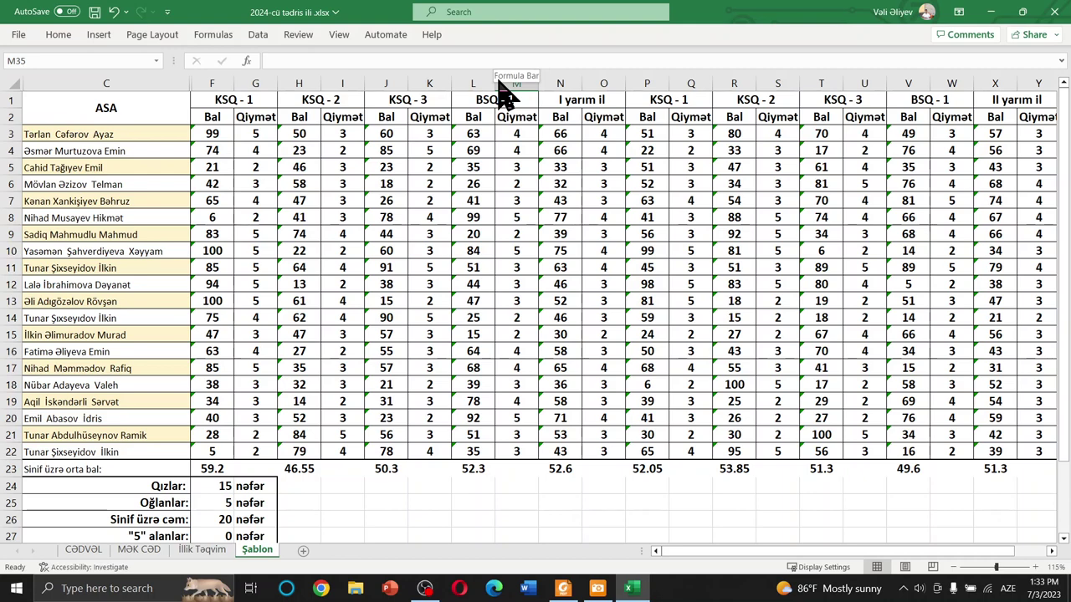
Toggle the ribbon and full-screen view, ending with the full ribbon pinned above the sheet.
key("ctrl+F1")
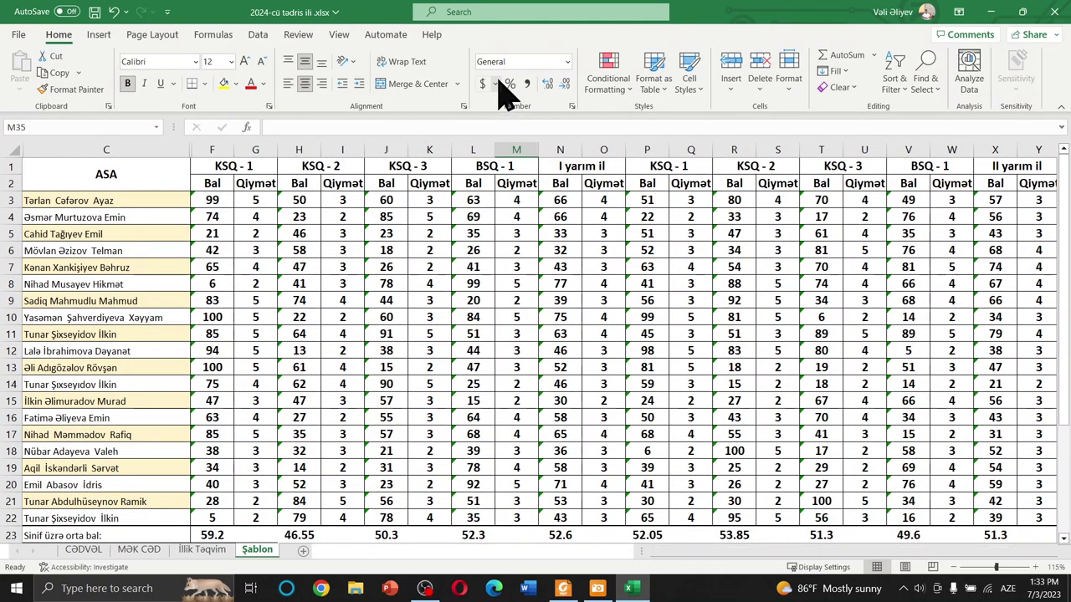
key("ctrl+F1")
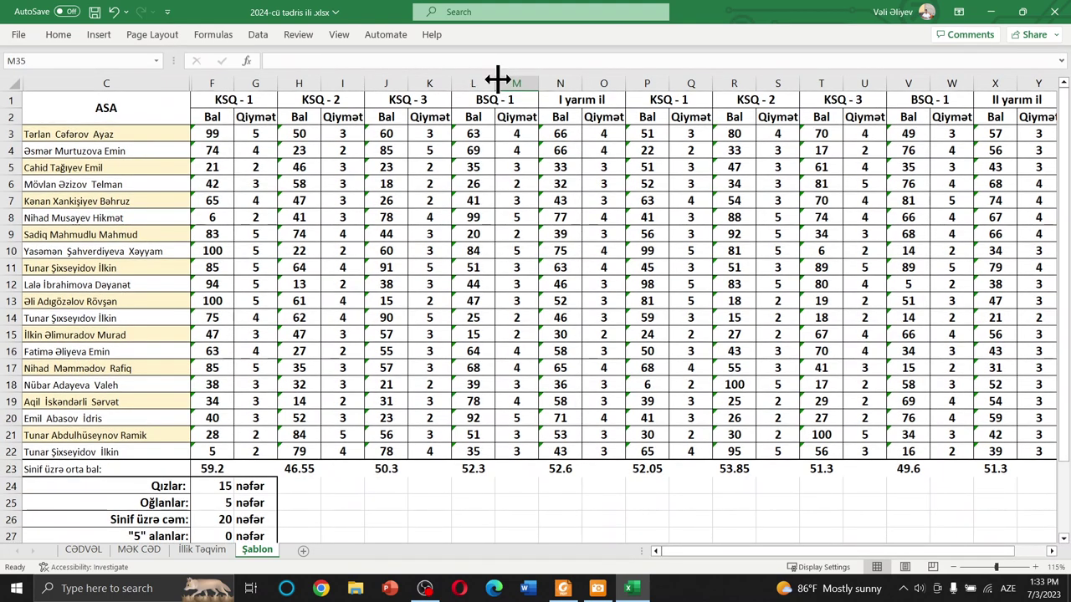
key("ctrl+shift+F1")
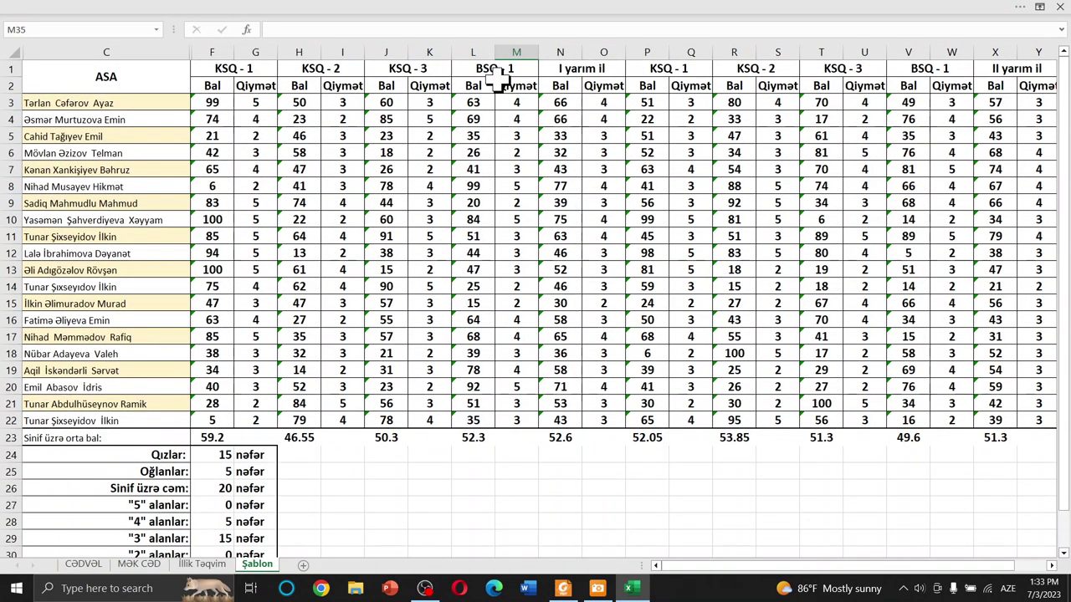
key("ctrl+shift+F1")
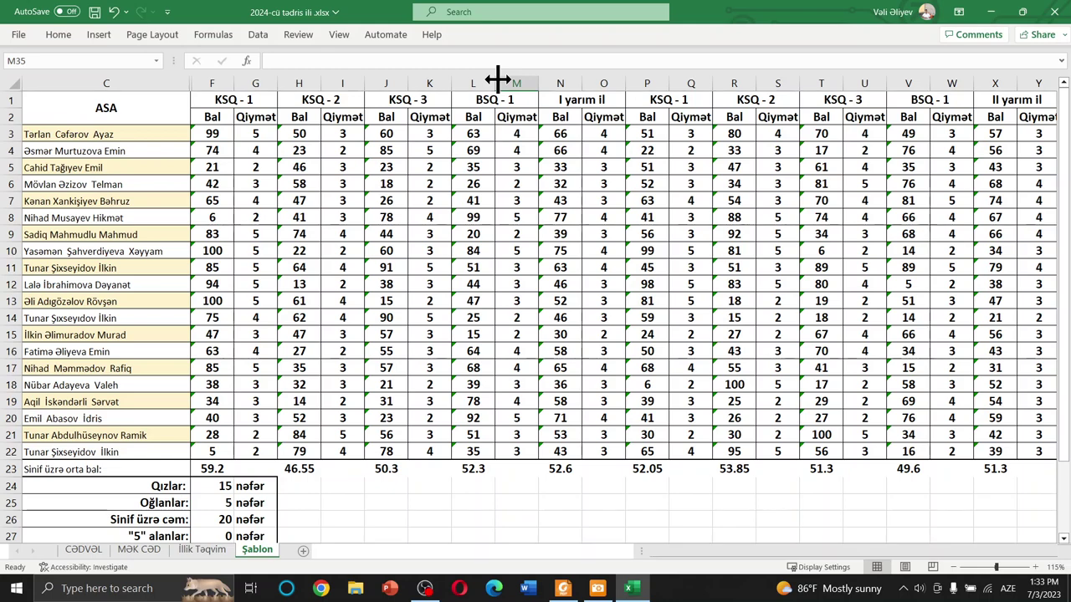
key("ctrl+F1")
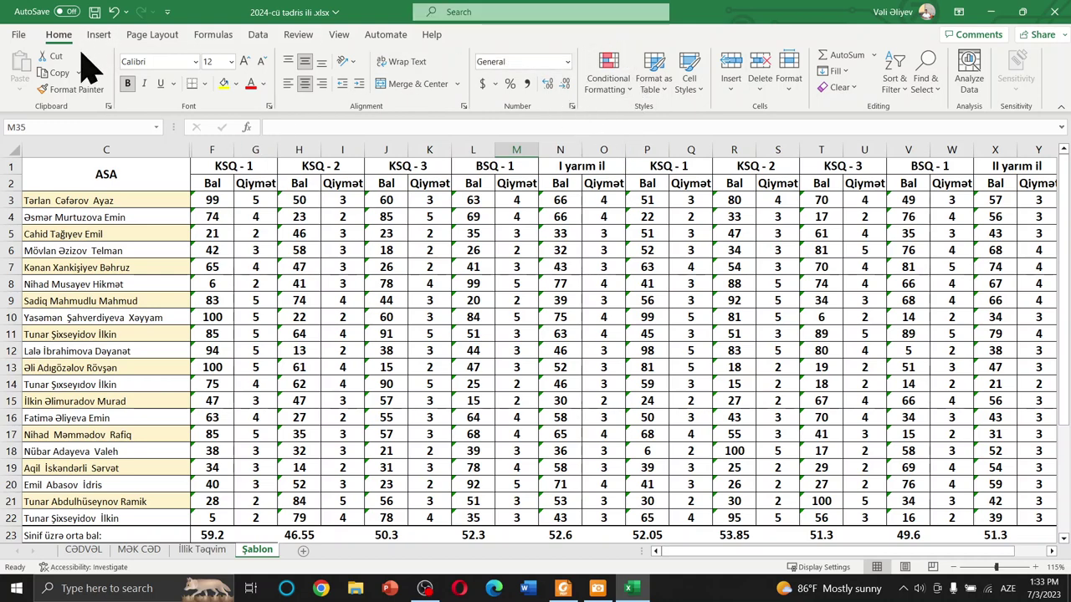
Apply the 3 Symbols icon set (check, exclamation, cross) to the KSQ - 1 scores in F3:F22.
left_click(629, 90)
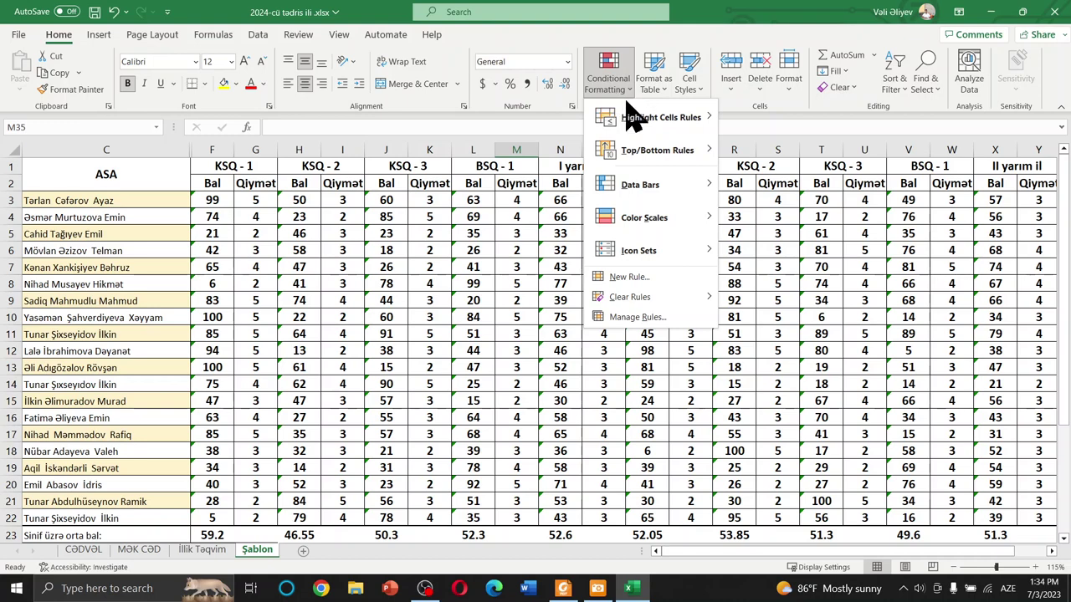
mouse_move(626, 108)
left_click(406, 201)
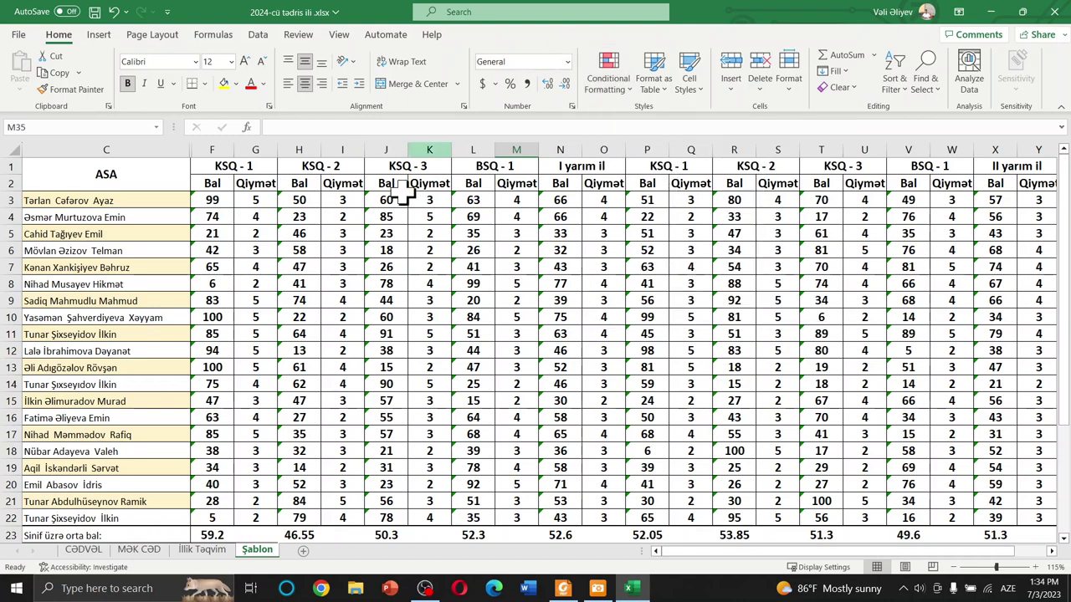
left_click_drag(211, 200, 212, 502)
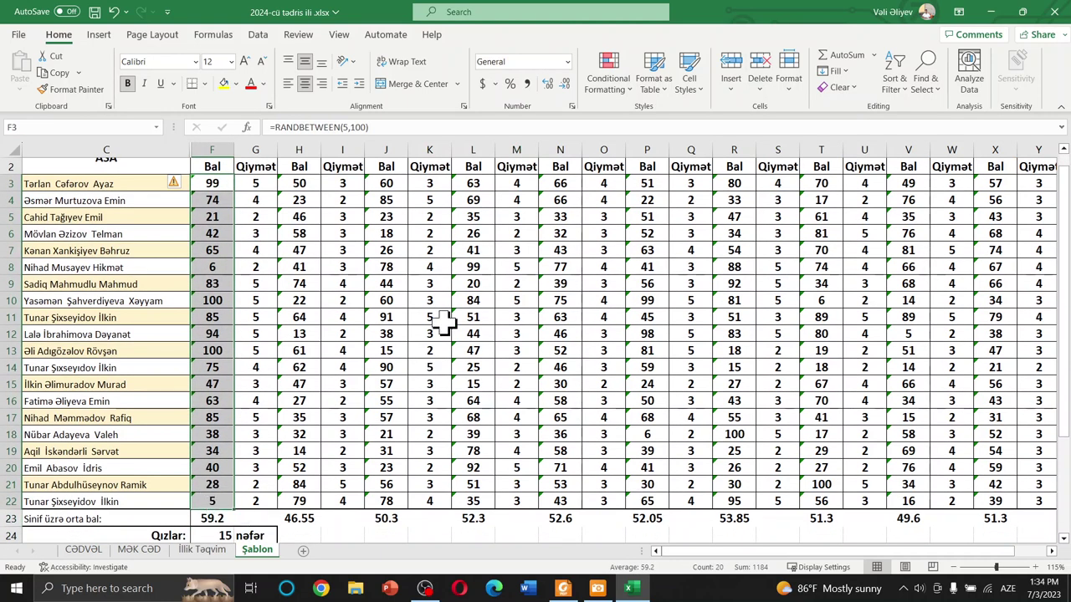
left_click(630, 90)
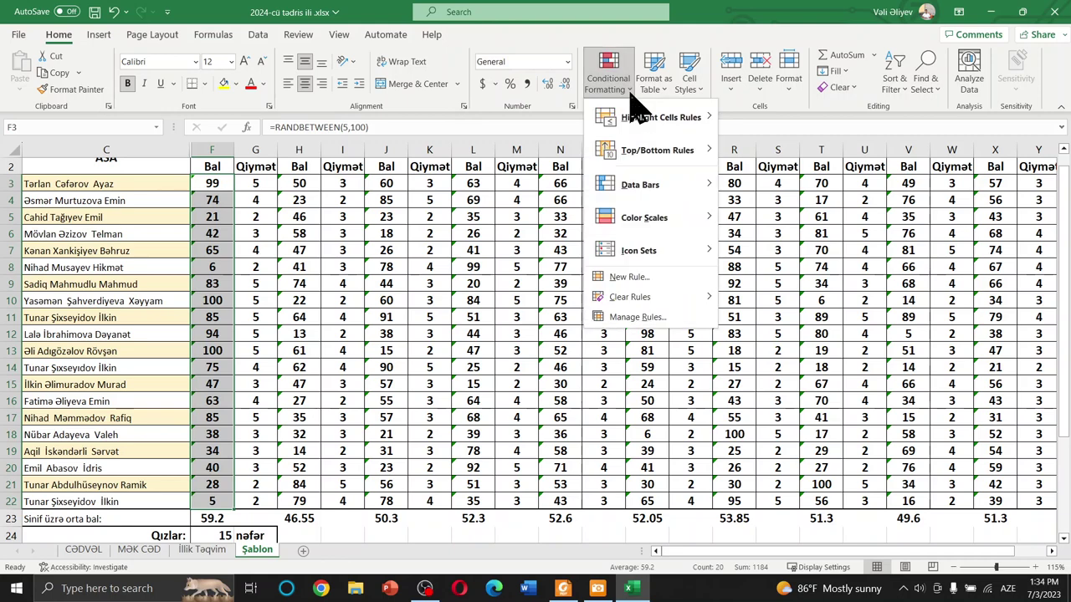
mouse_move(655, 257)
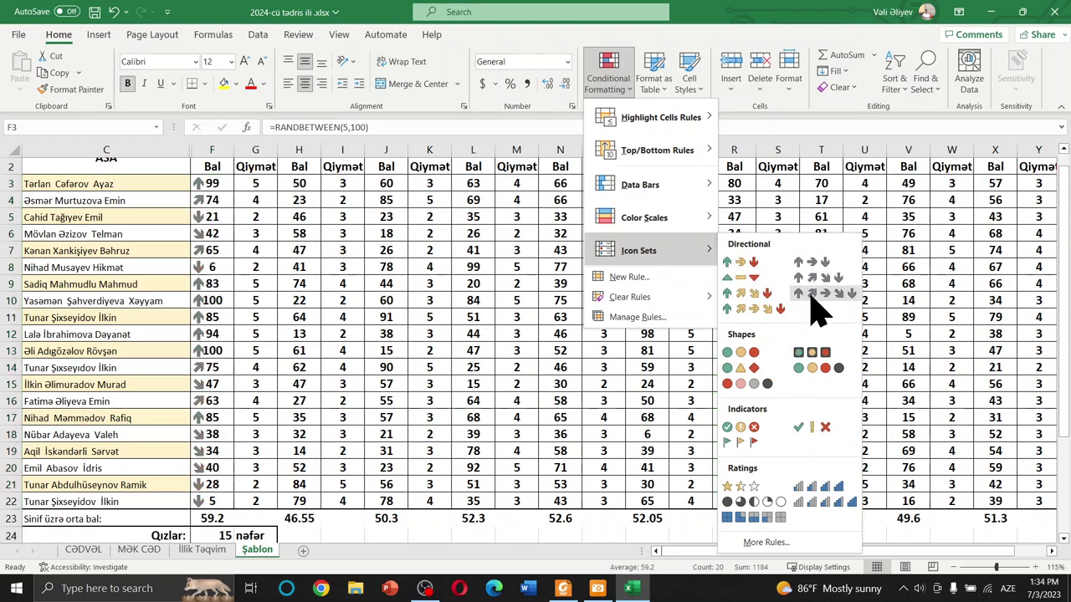
left_click(821, 427)
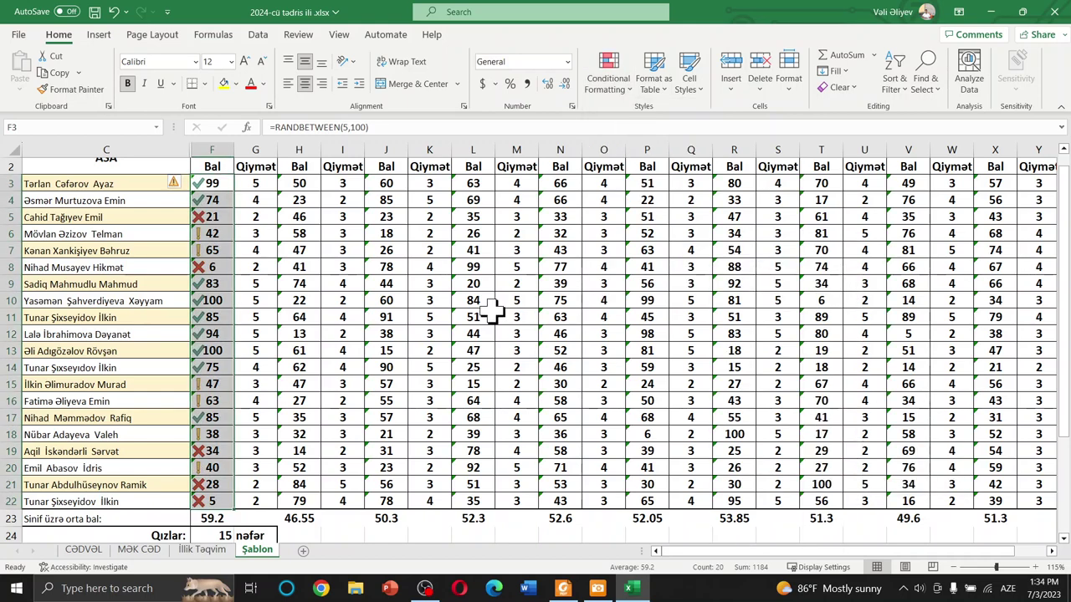
Inspect the grade formula in G5, then reselect the column F scores.
left_click(249, 216)
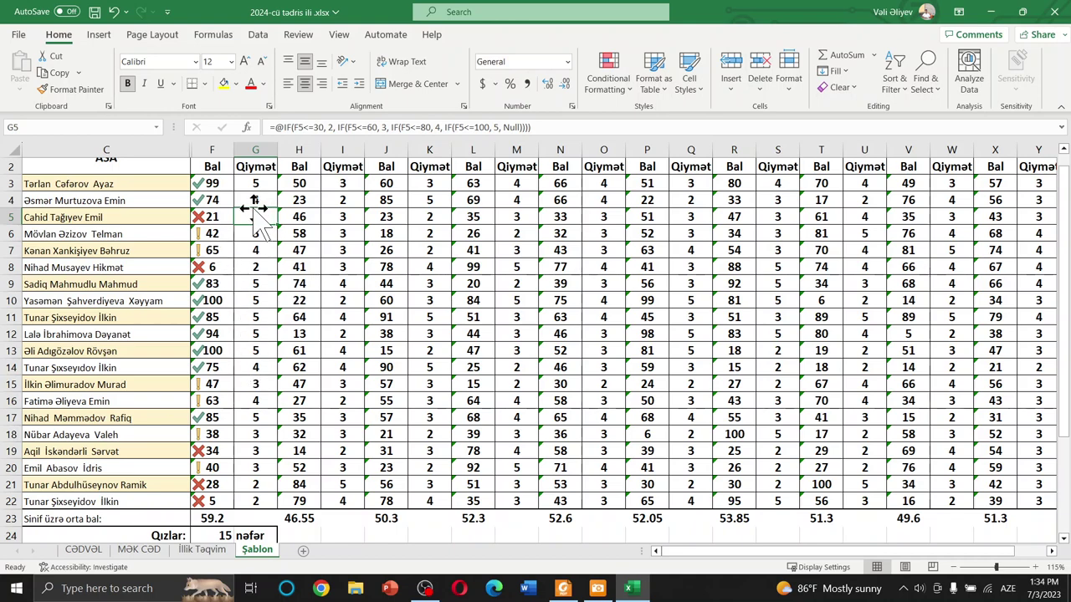
left_click_drag(213, 183, 213, 502)
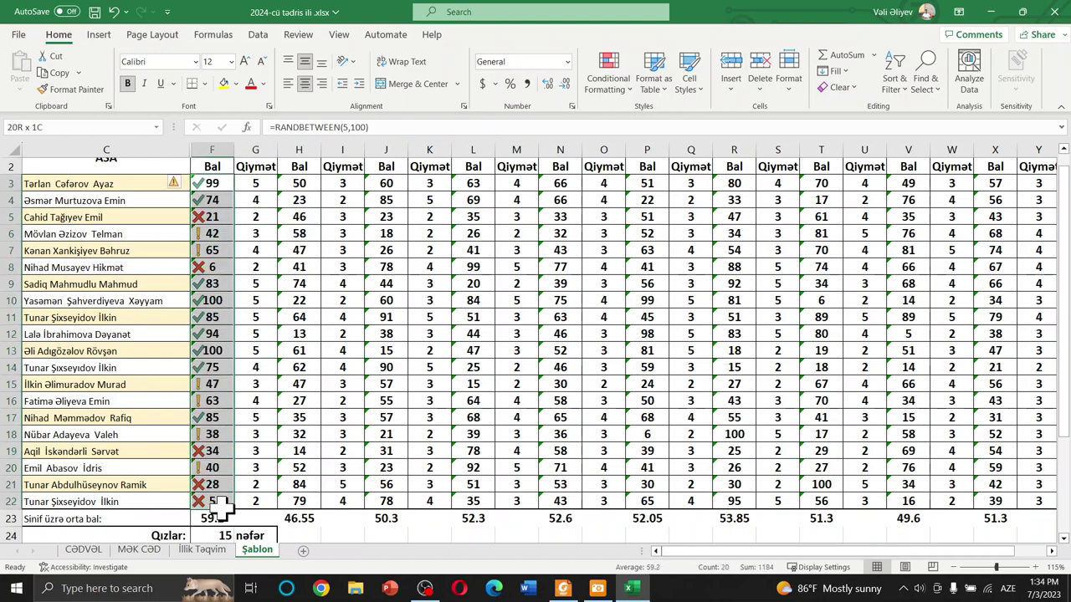
left_click(641, 94)
left_click(628, 97)
left_click(624, 92)
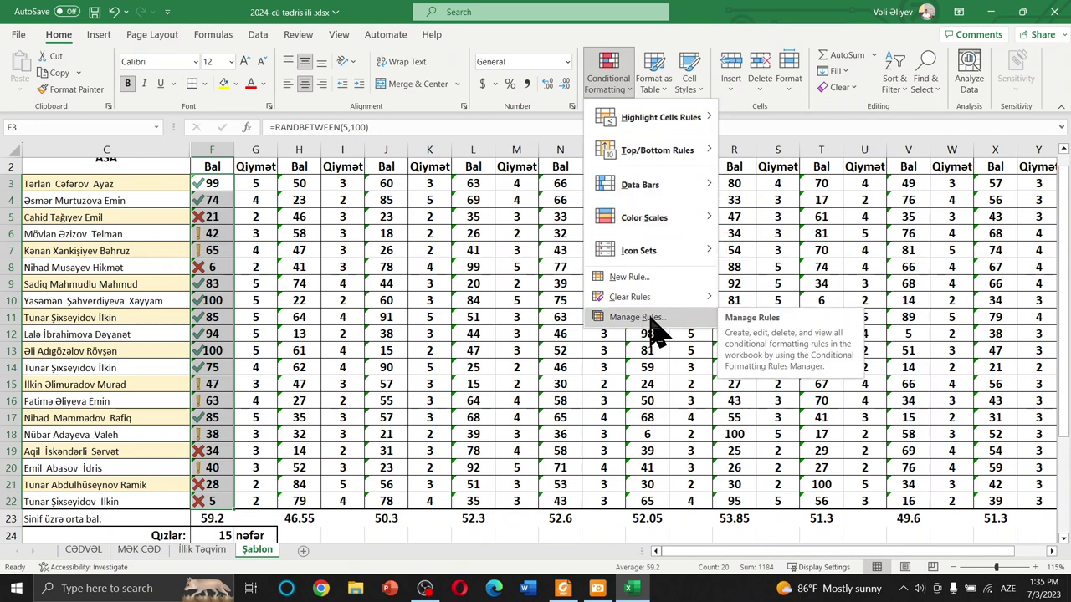
Edit the column F icon-set rule to Number thresholds: 80 for check, 60 for exclamation.
left_click(645, 318)
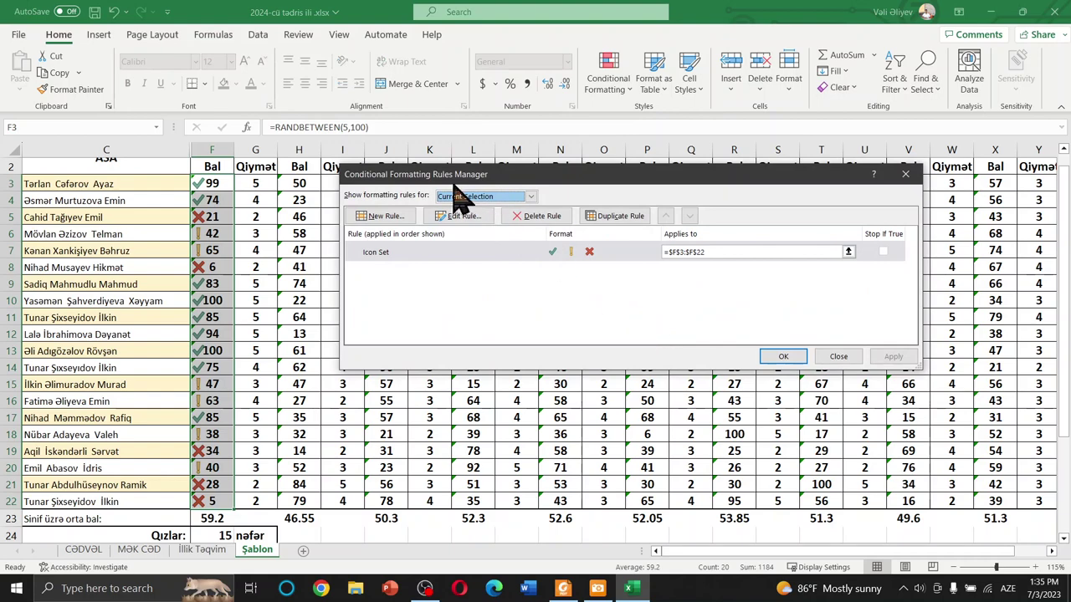
left_click(462, 219)
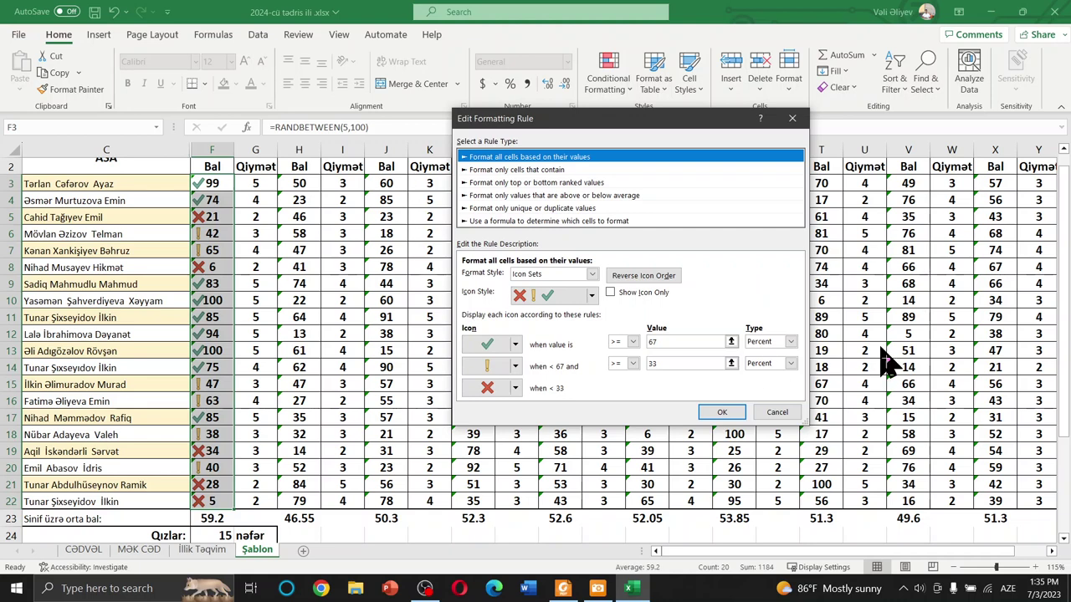
left_click(791, 342)
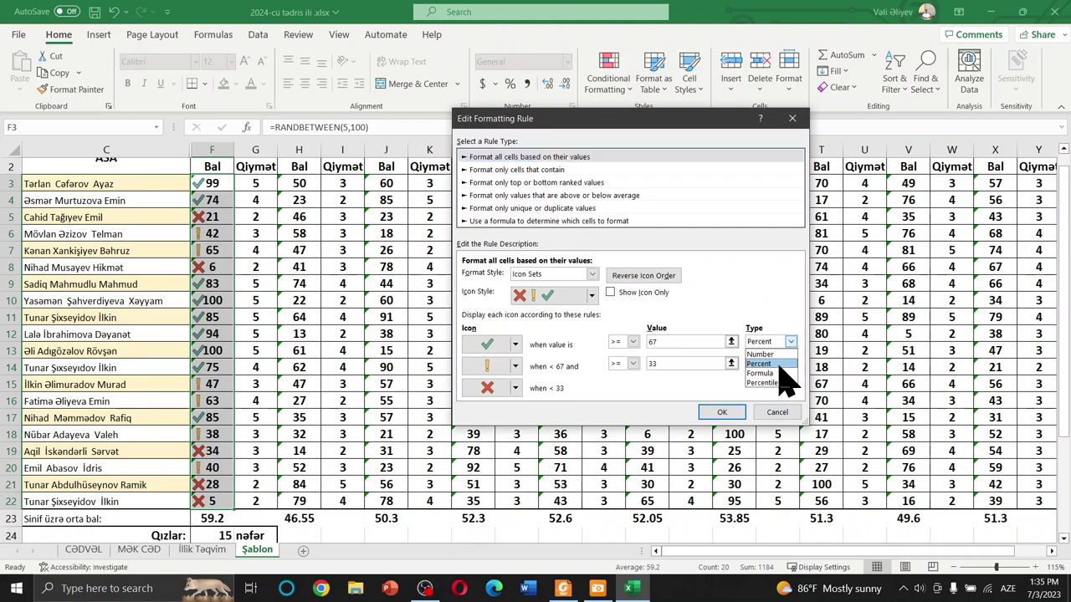
left_click(765, 353)
left_click(789, 364)
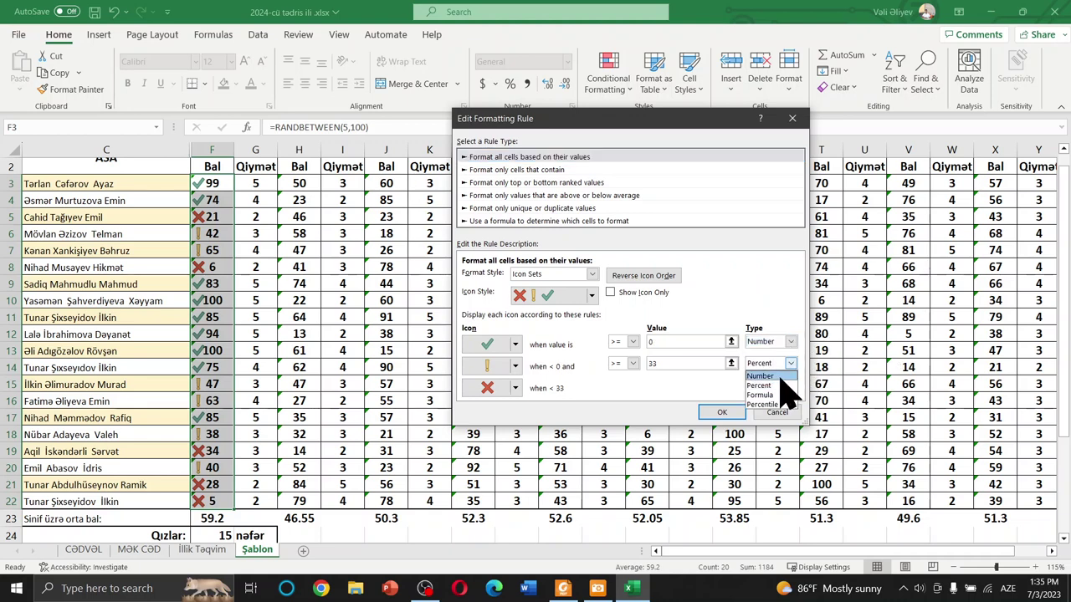
left_click(771, 377)
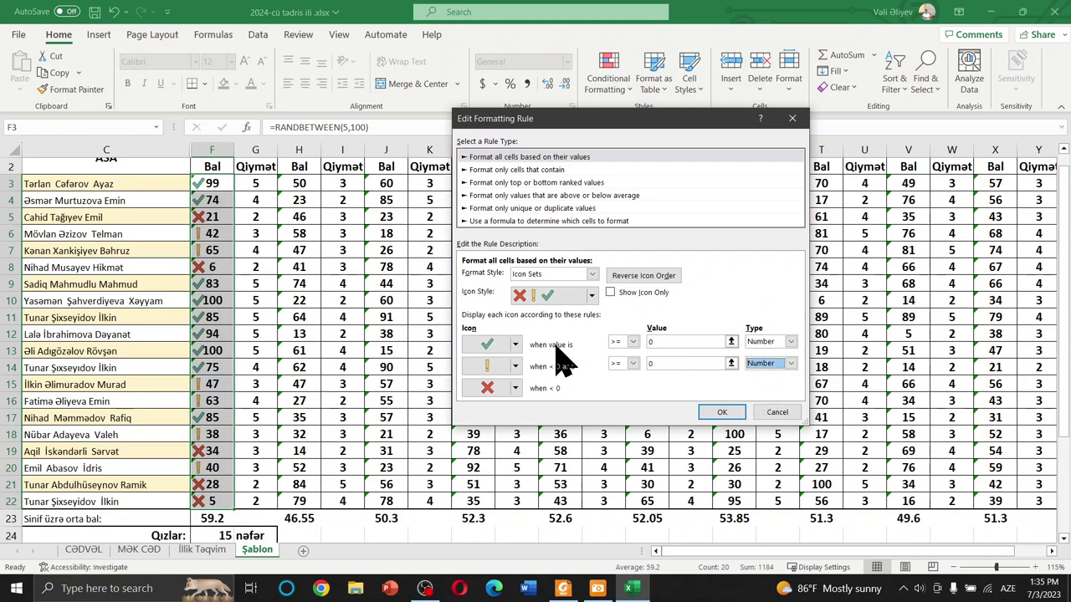
left_click(682, 342)
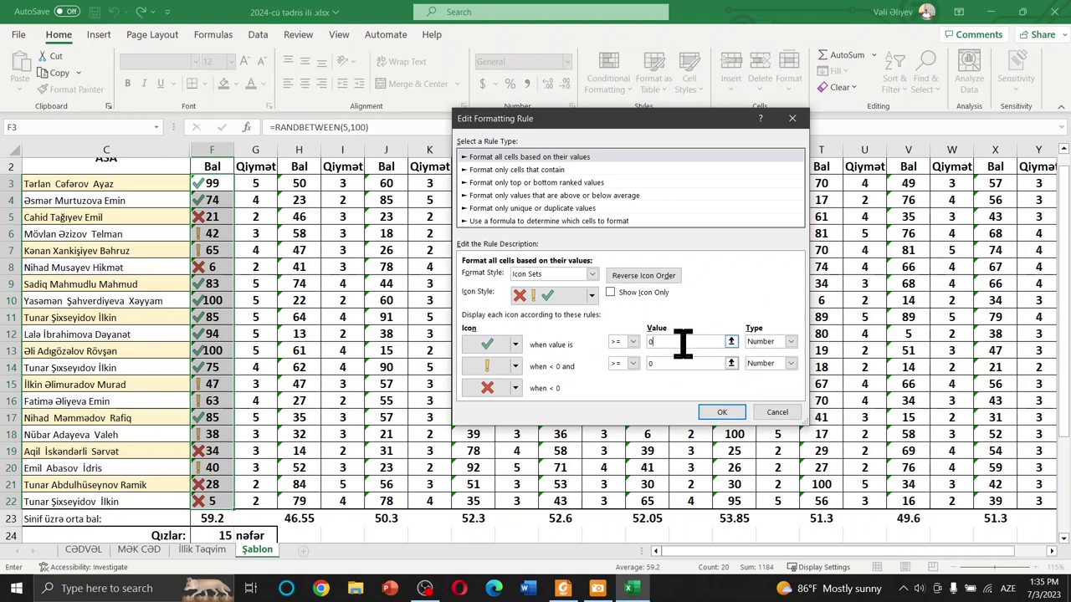
key("BackSpace")
key("BackSpace")
type("6")
left_click(725, 415)
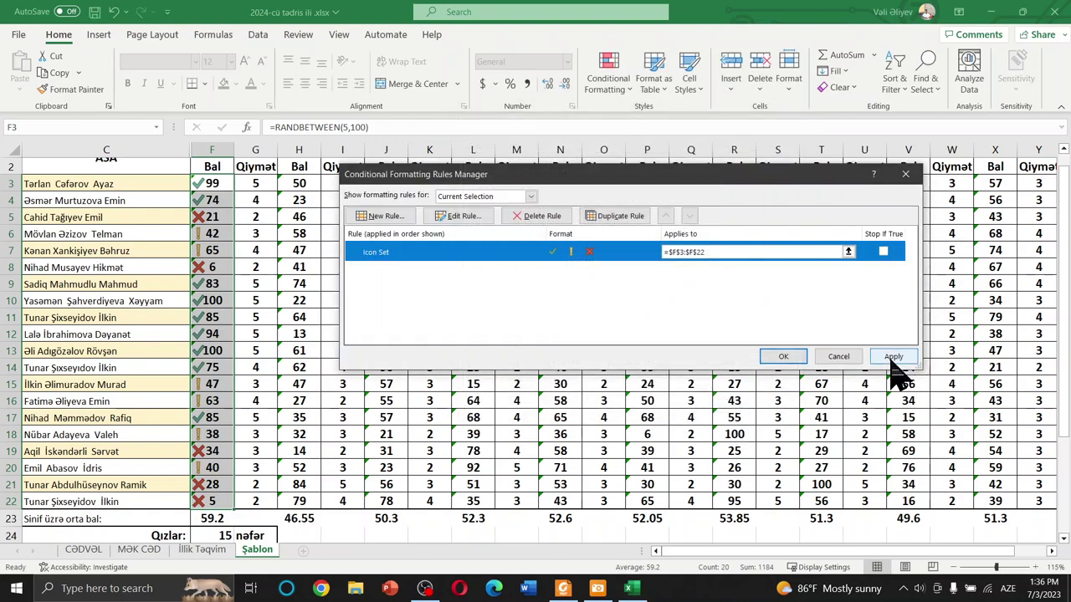
left_click(892, 359)
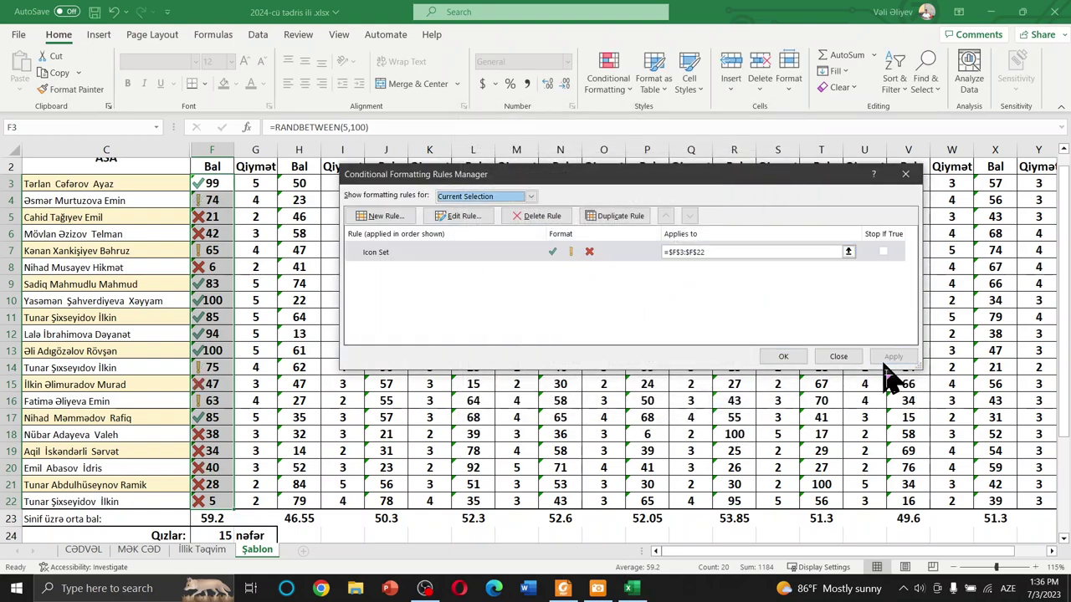
left_click(781, 358)
Close the rules dialog and select the KSQ-2 Qiymət grades in I3:I22.
left_click(292, 266)
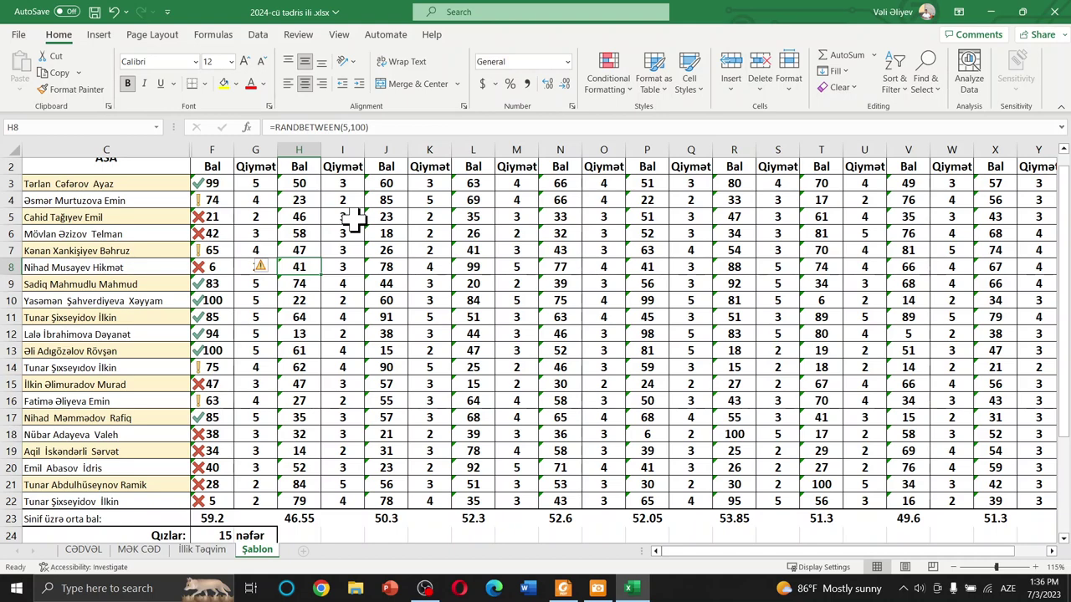
scroll(354, 242, "up", 1)
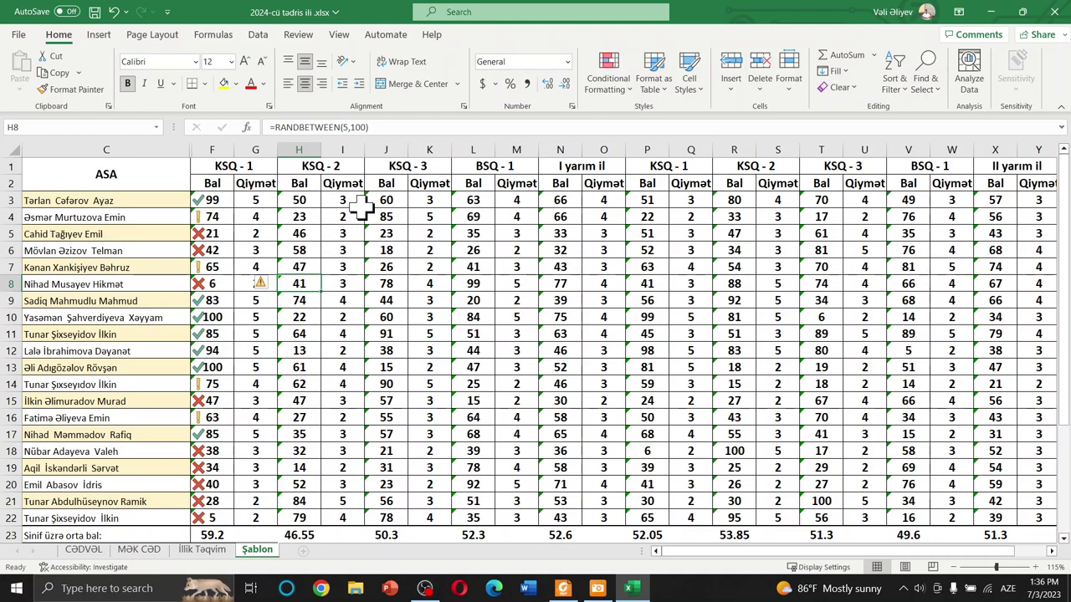
scroll(361, 212, "down", 1)
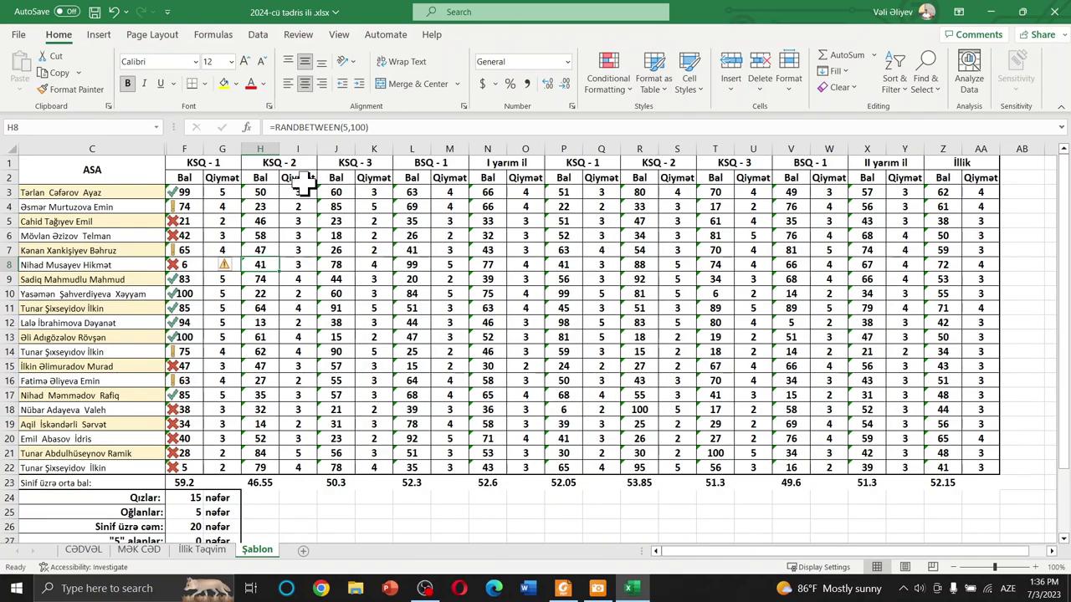
scroll(284, 360, "down", 1)
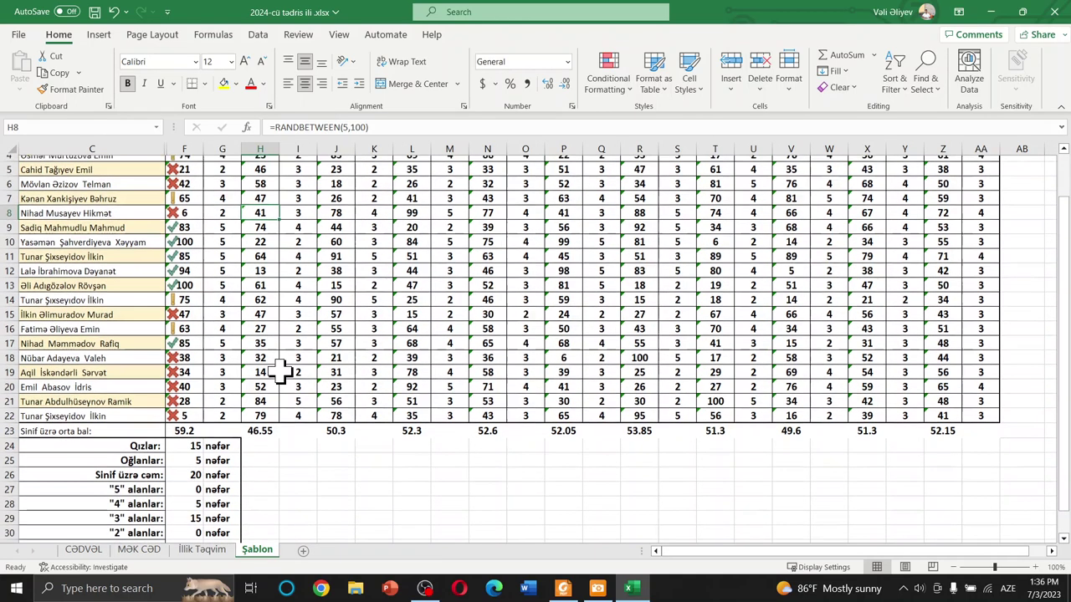
scroll(251, 460, "down", 3)
scroll(326, 435, "up", 4)
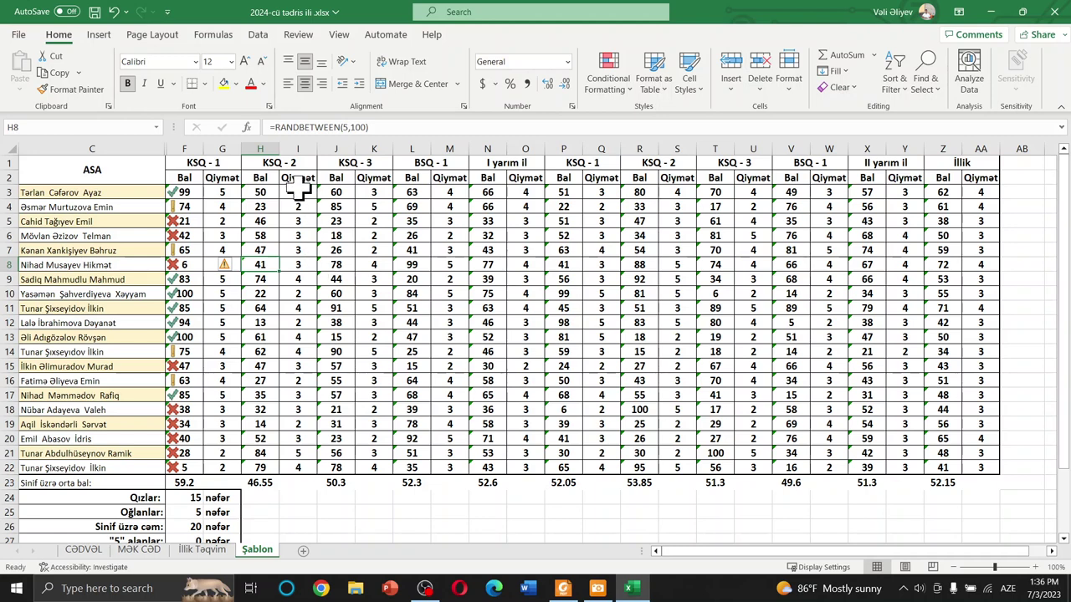
left_click_drag(298, 193, 287, 470)
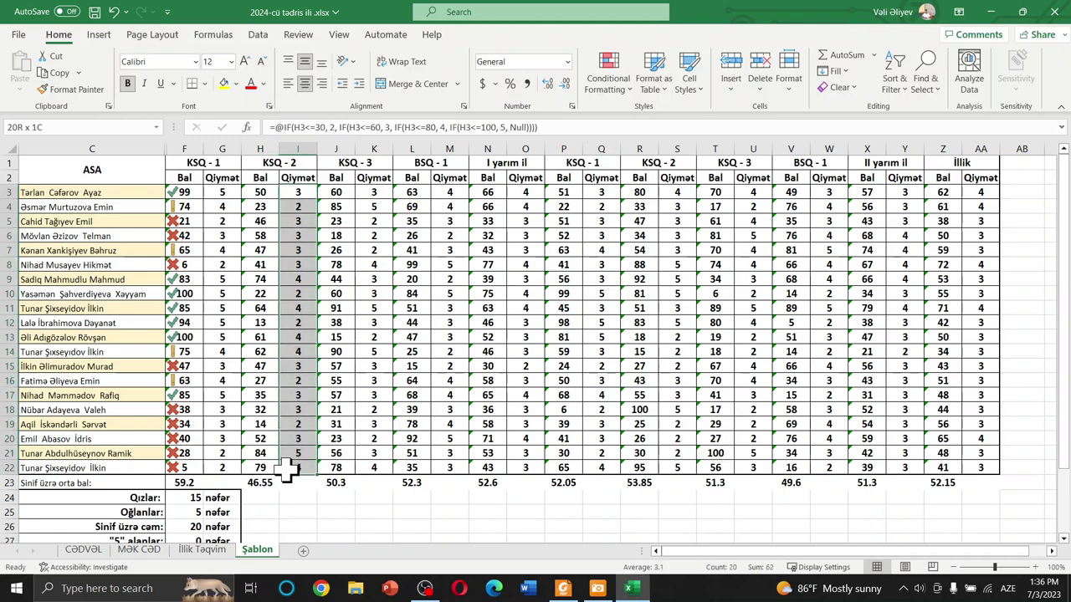
Highlight grades equal to 2 in I3:I22 with a light red fill.
left_click(634, 88)
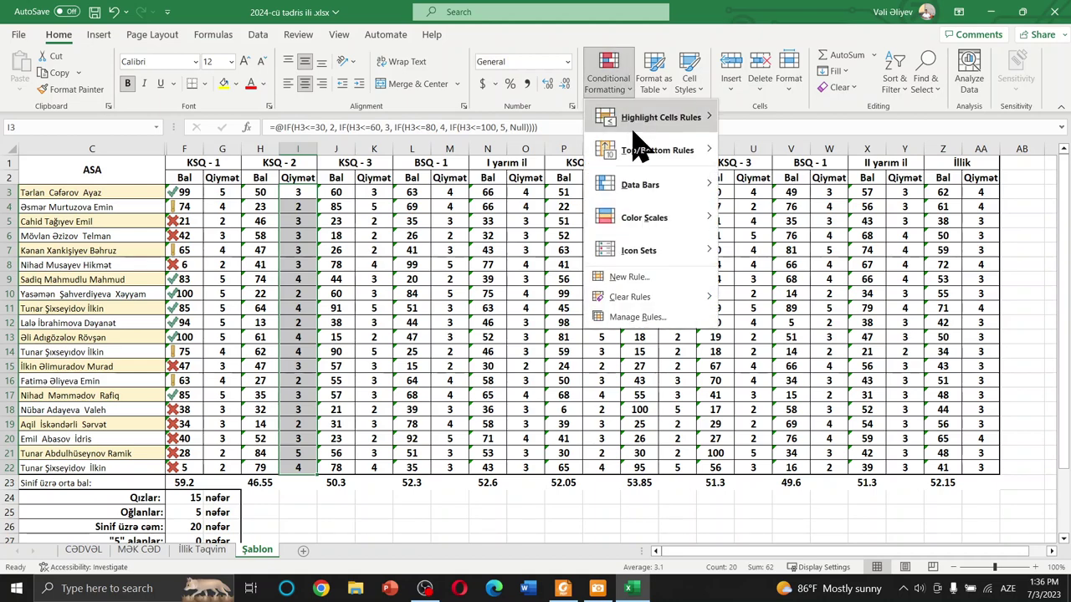
mouse_move(642, 126)
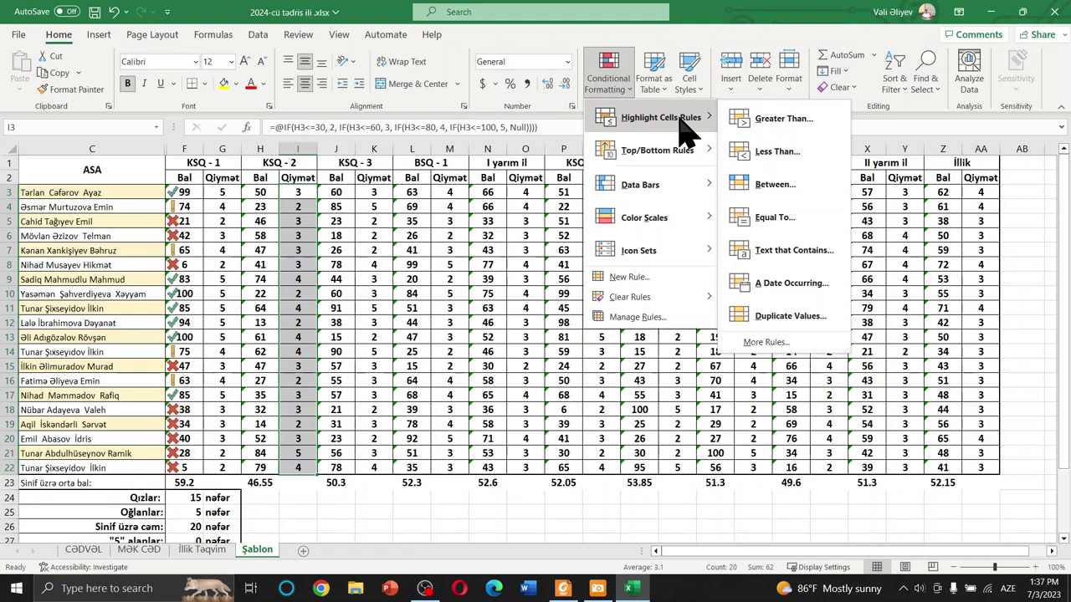
left_click(790, 224)
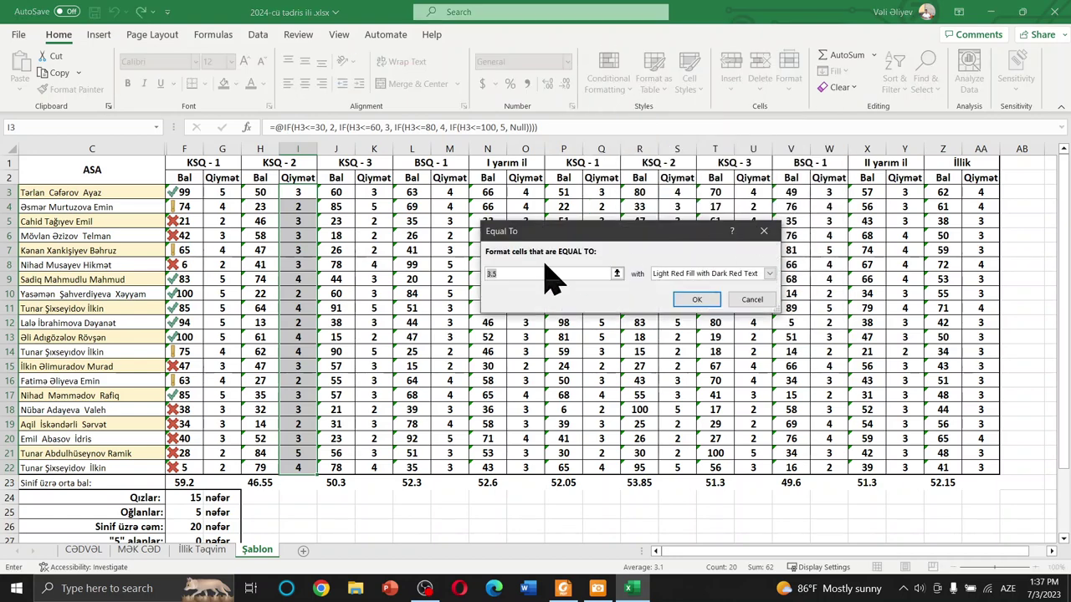
key("BackSpace")
type("2")
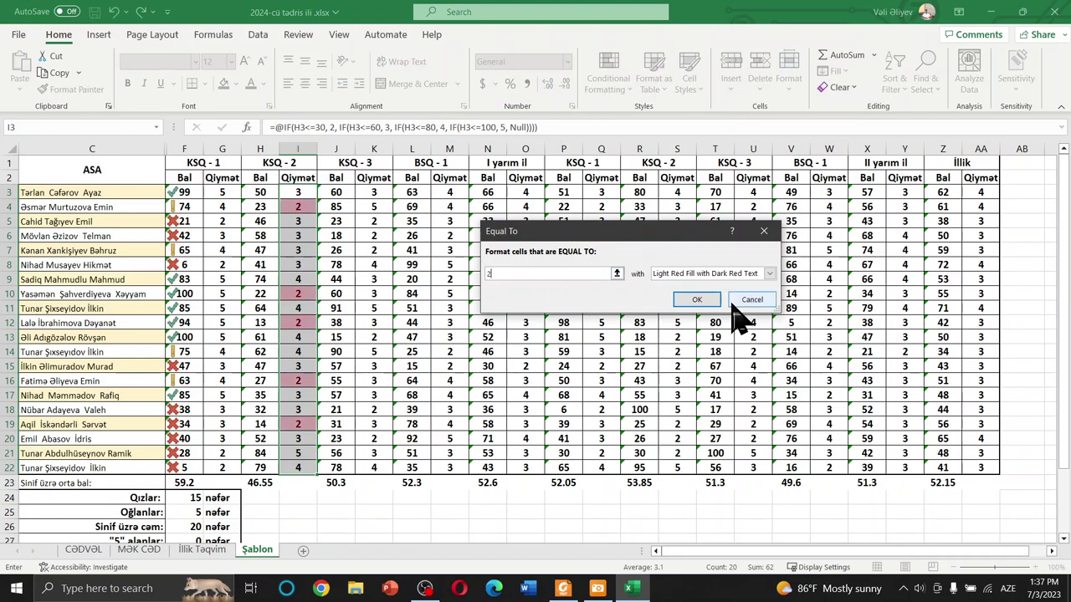
left_click(770, 273)
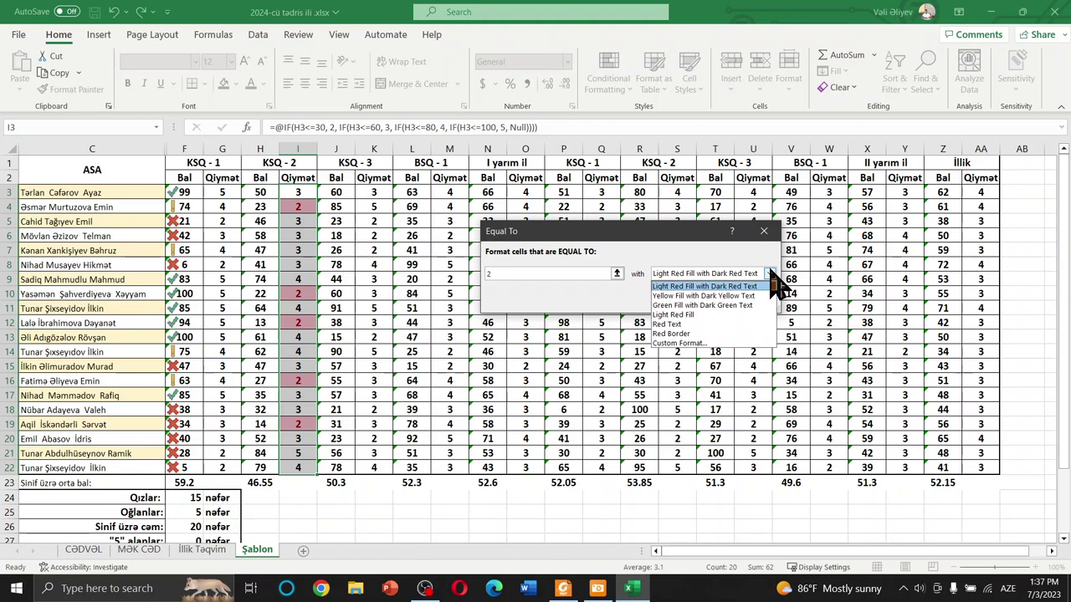
left_click(710, 316)
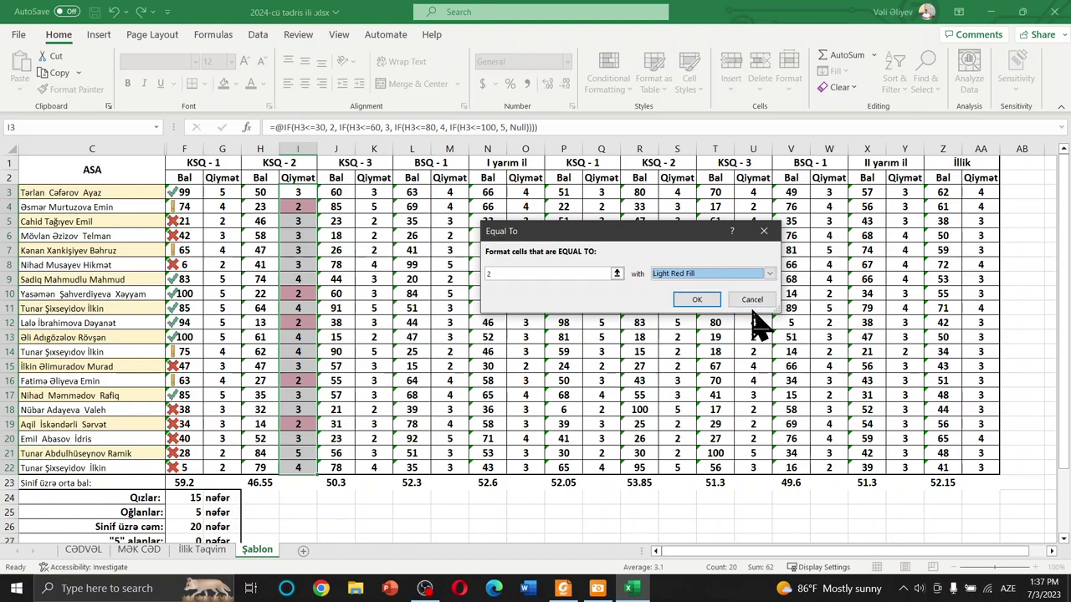
left_click(697, 301)
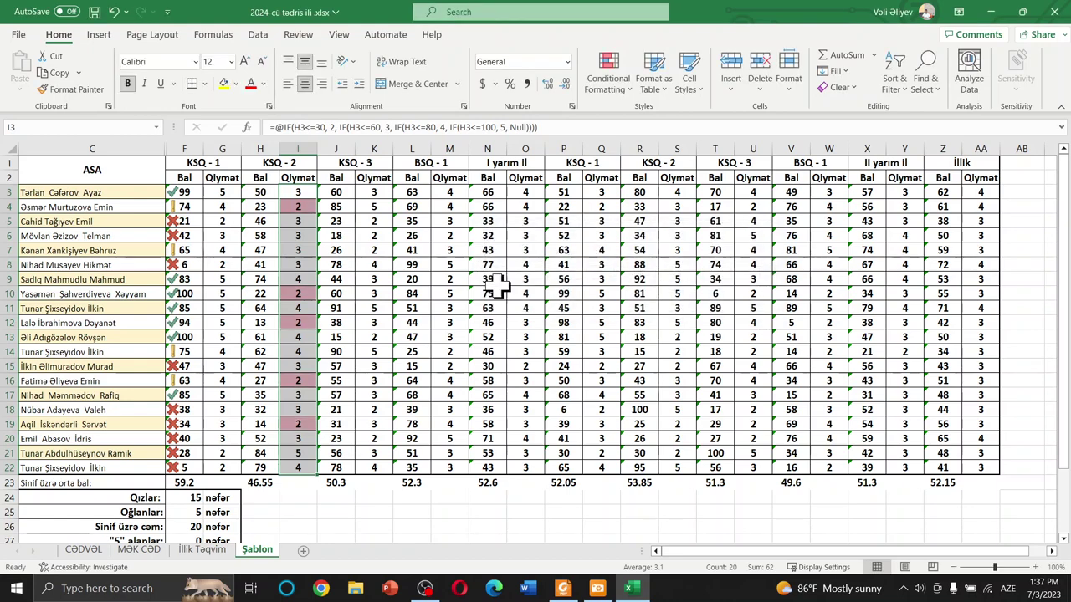
left_click(335, 264)
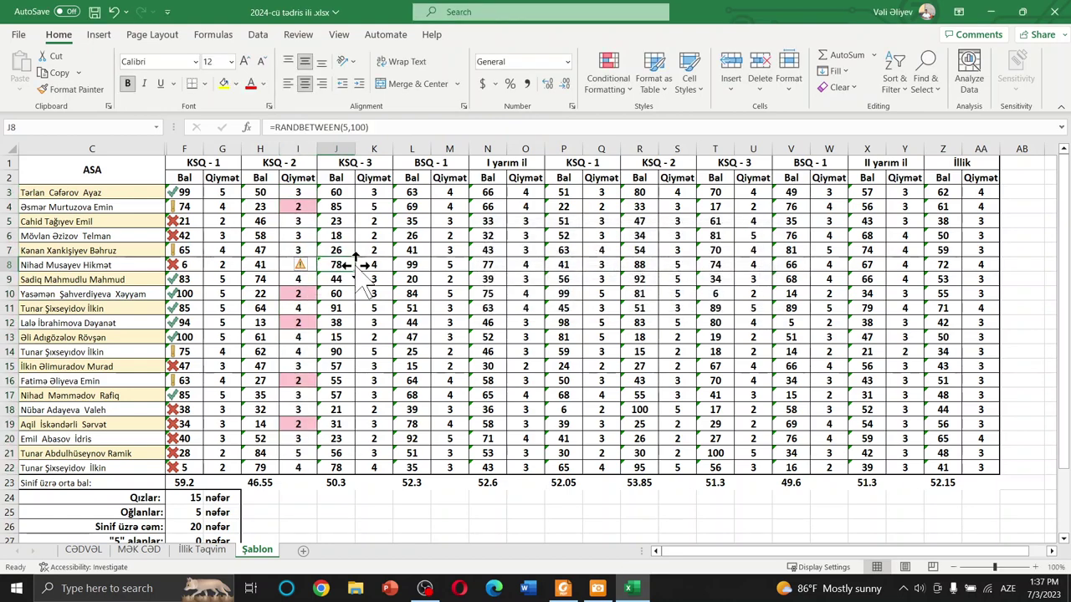
left_click(300, 466)
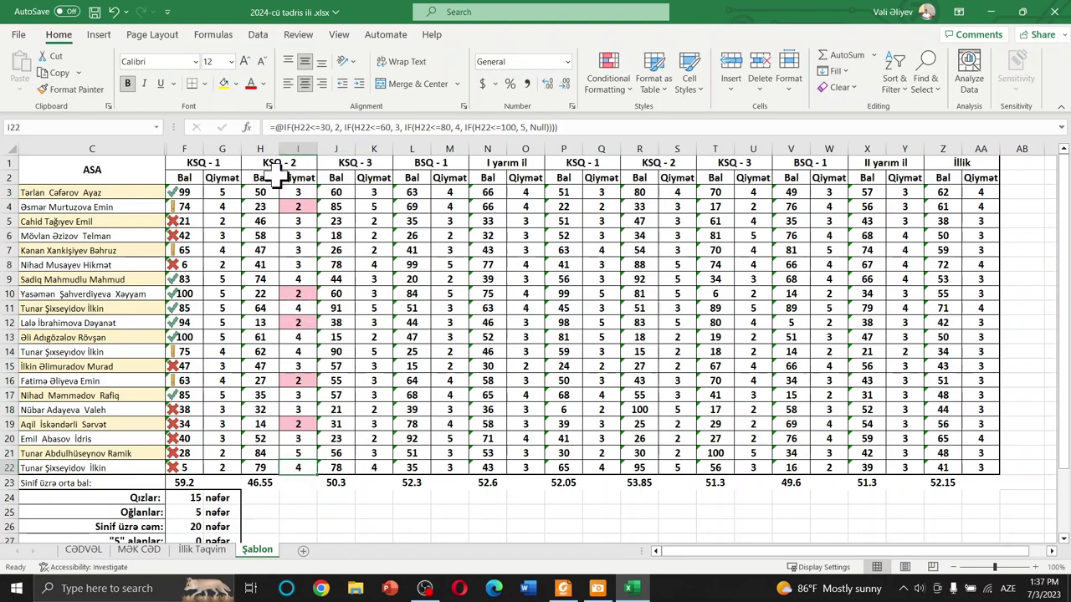
Apply the same Equal To 2 light red fill rule to the KSQ-1 grades in G3:G22.
left_click_drag(217, 189, 222, 467)
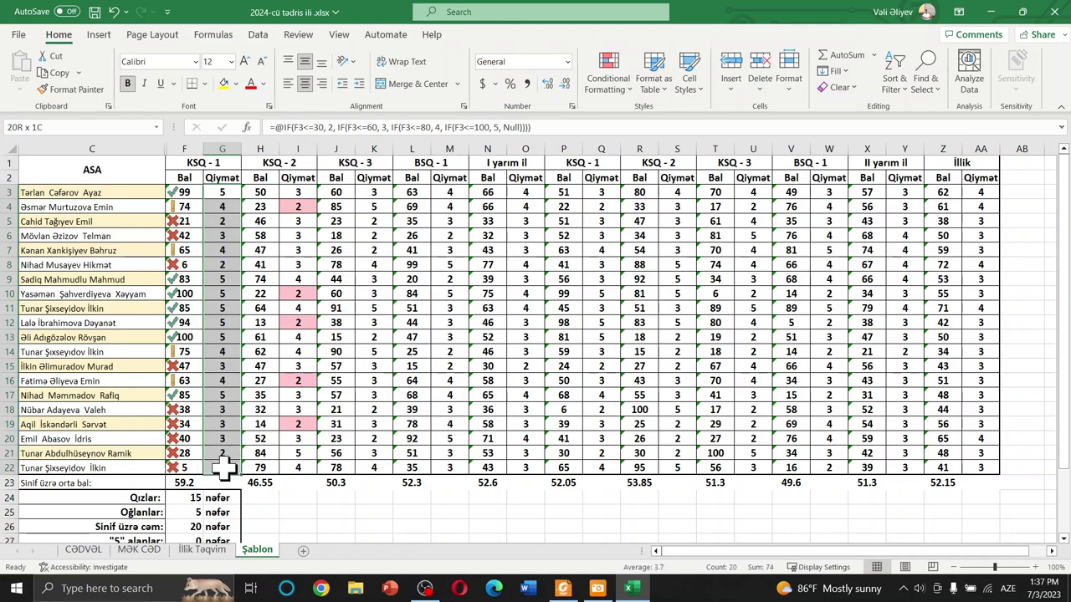
left_click(627, 88)
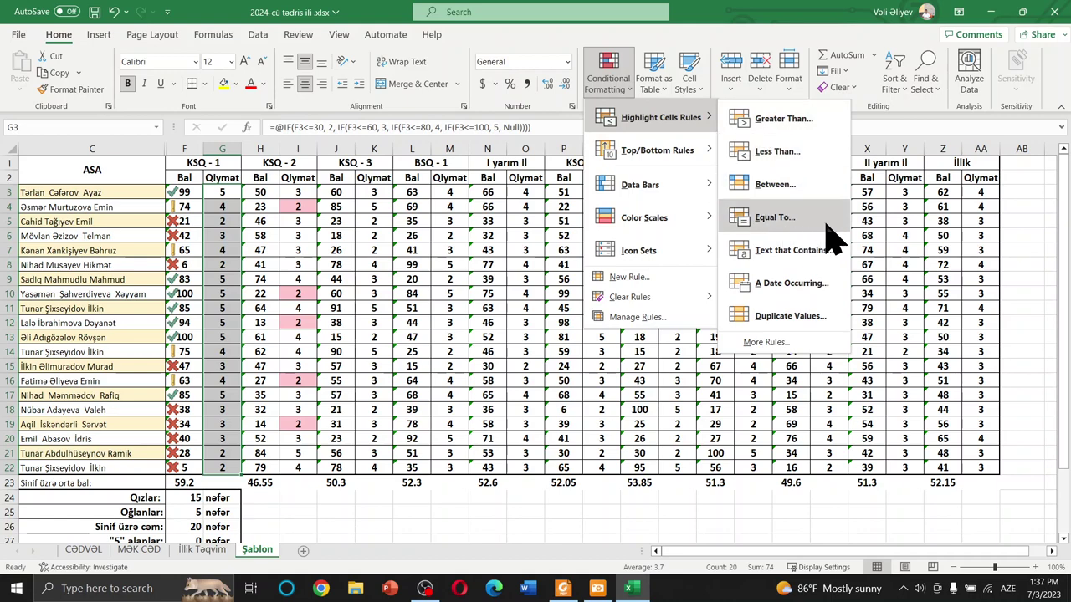
left_click(799, 225)
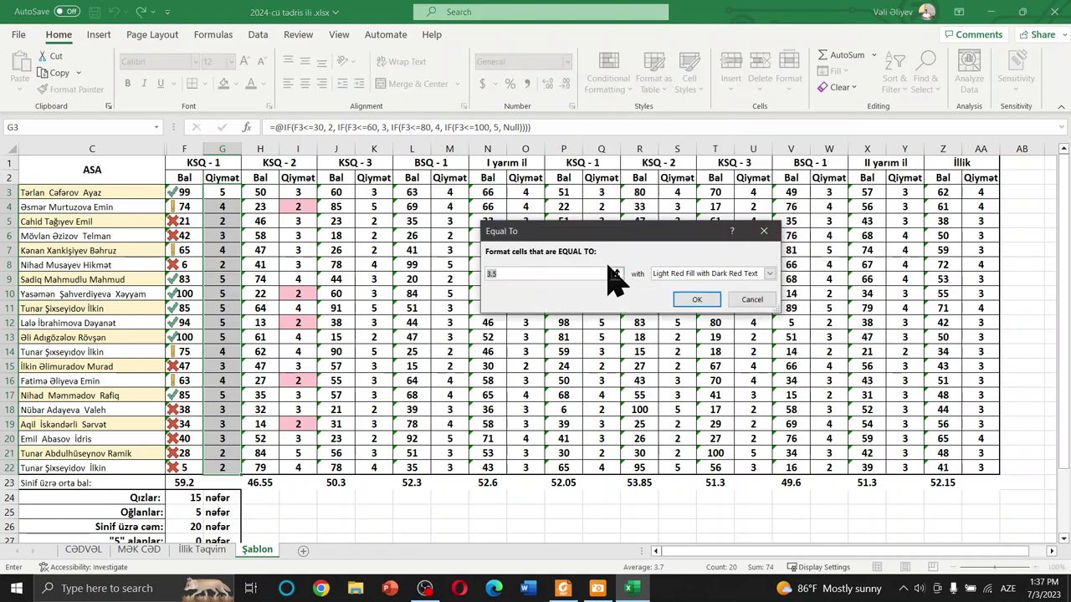
type("2")
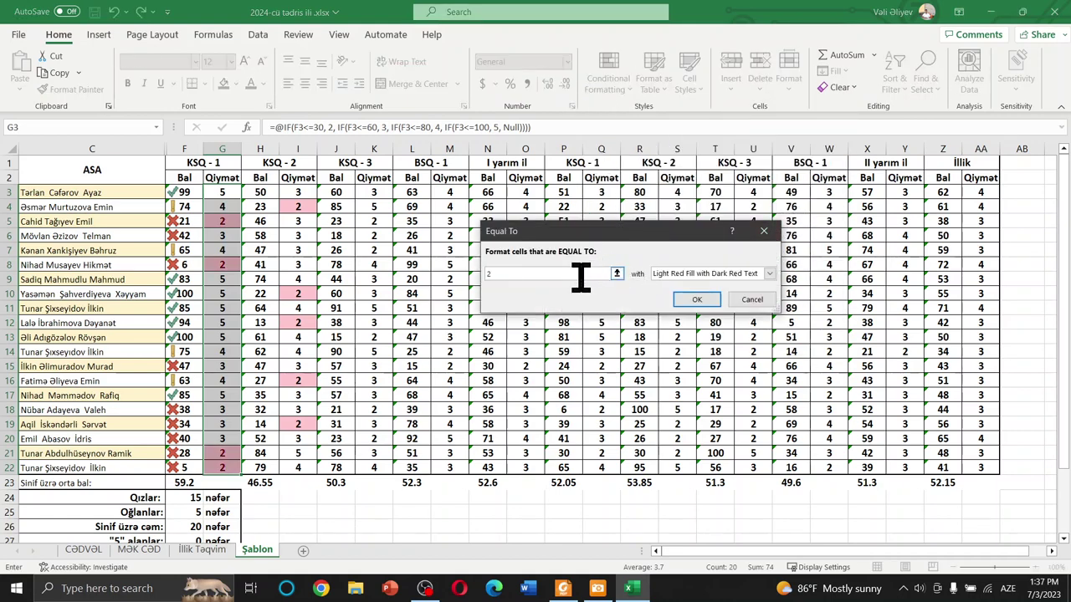
left_click(768, 273)
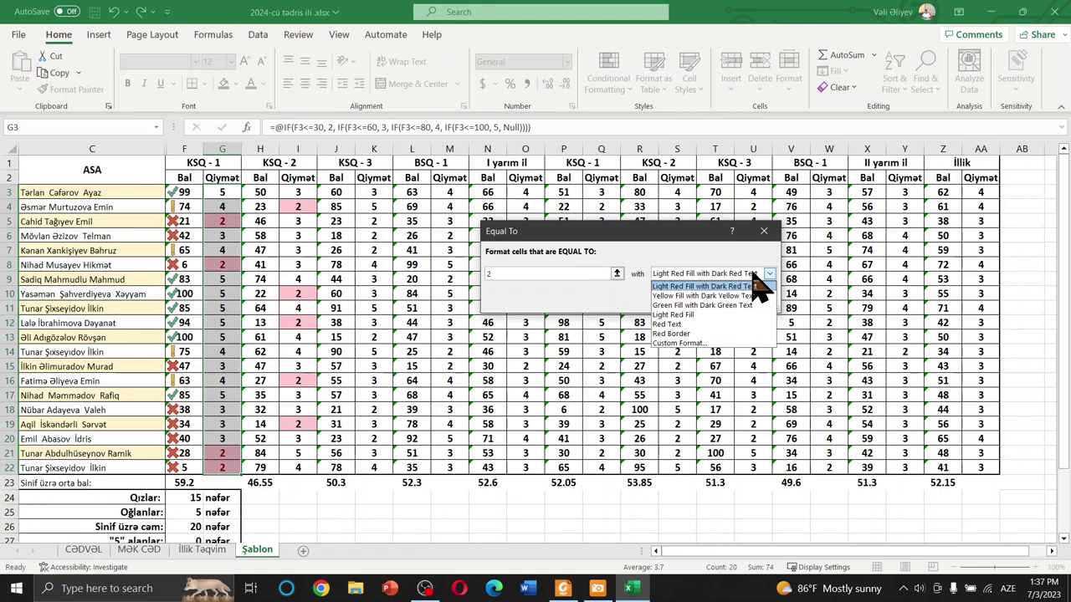
left_click(705, 326)
left_click(694, 305)
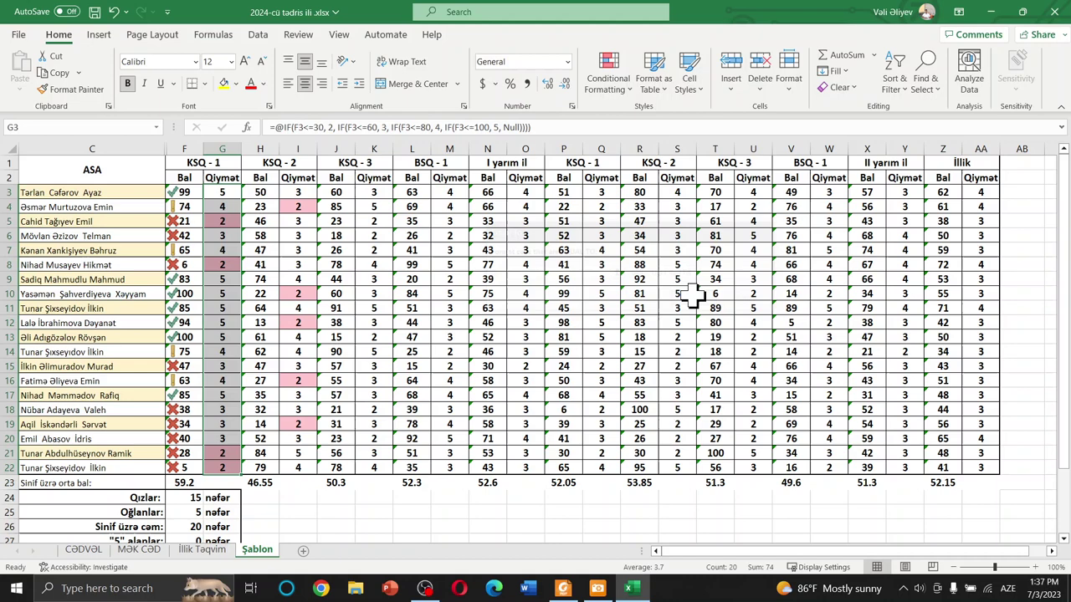
left_click(388, 293)
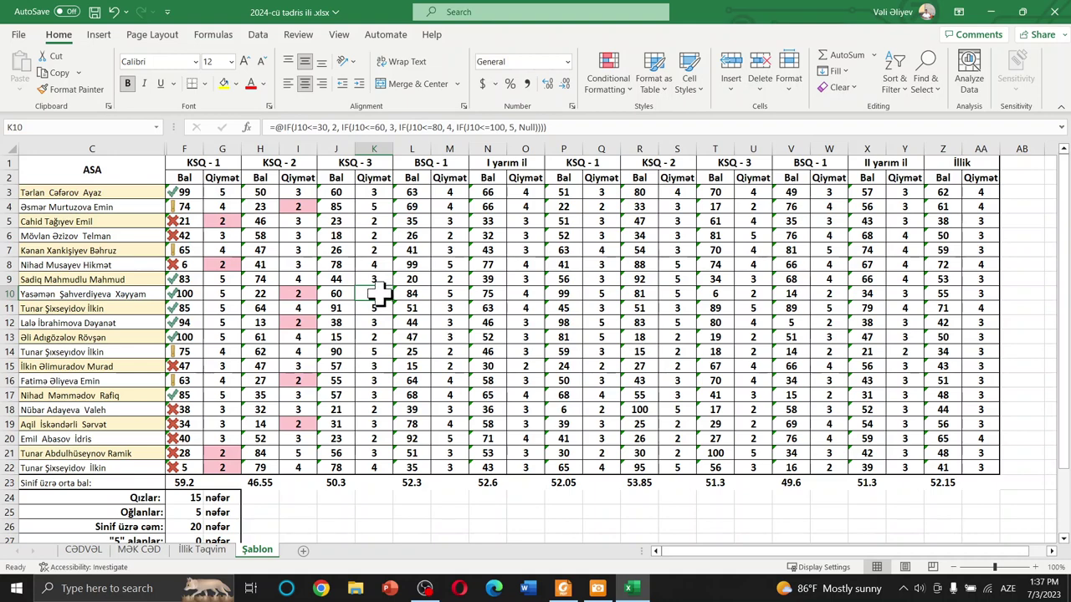
left_click(624, 94)
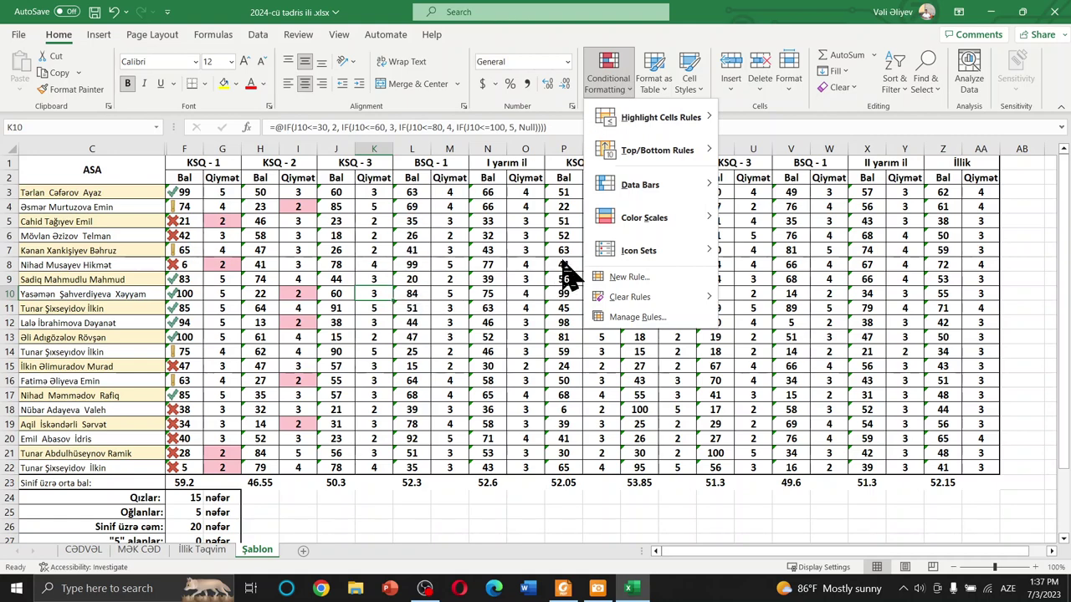
mouse_move(662, 110)
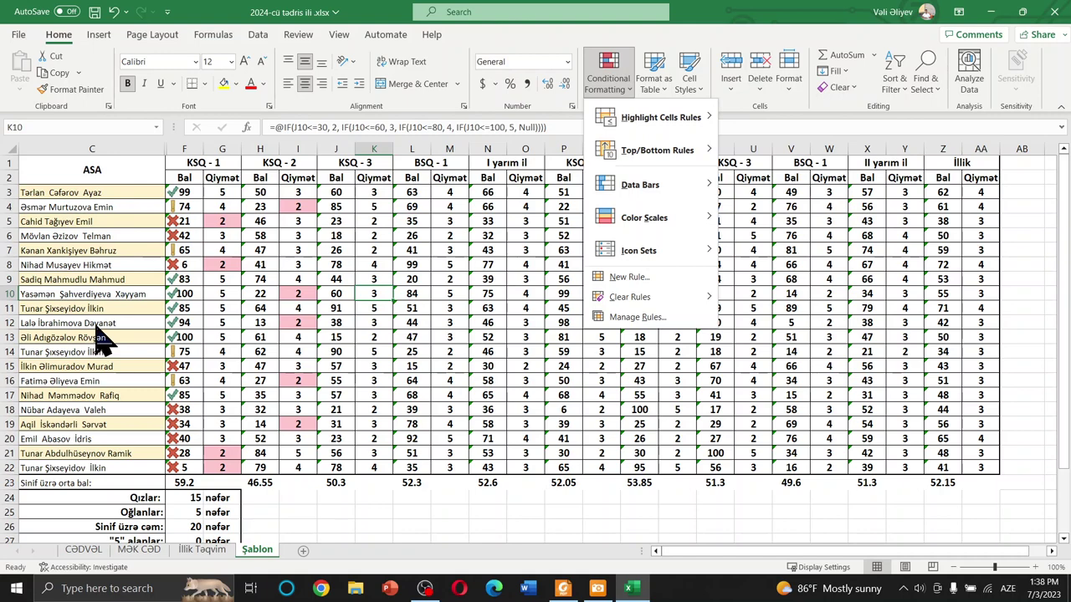
mouse_move(619, 150)
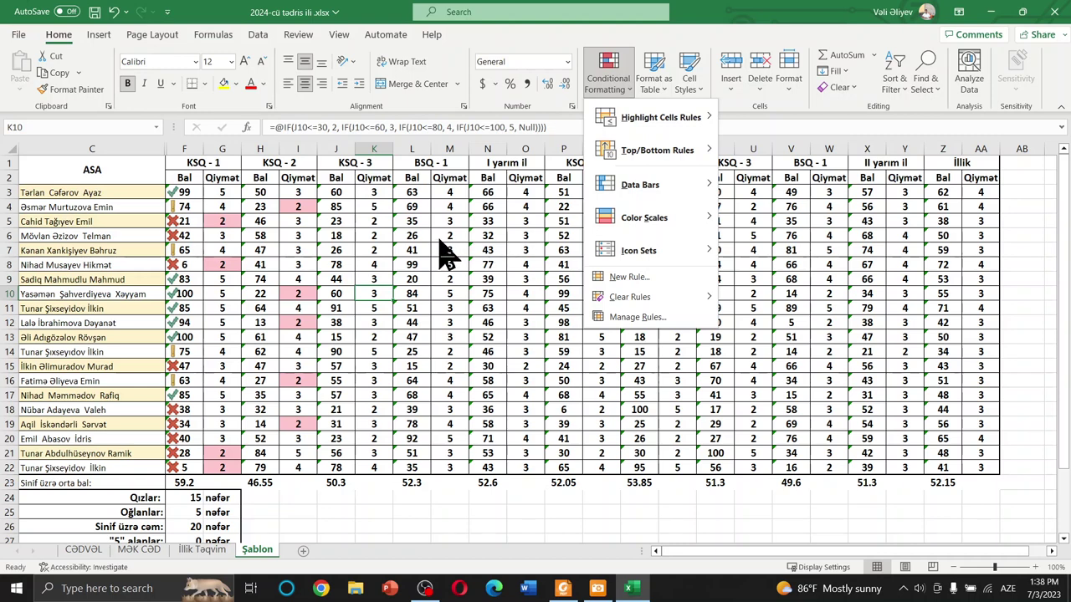
left_click(410, 230)
Give below-average KSQ-3 scores in J3:J22 a gold custom fill.
left_click_drag(335, 193, 323, 471)
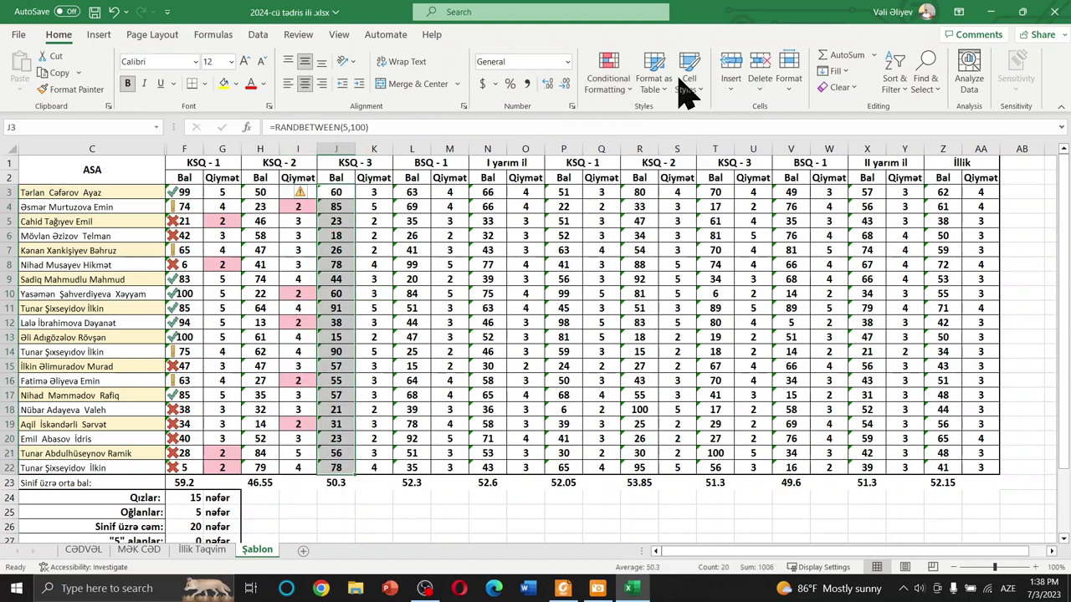
left_click(622, 94)
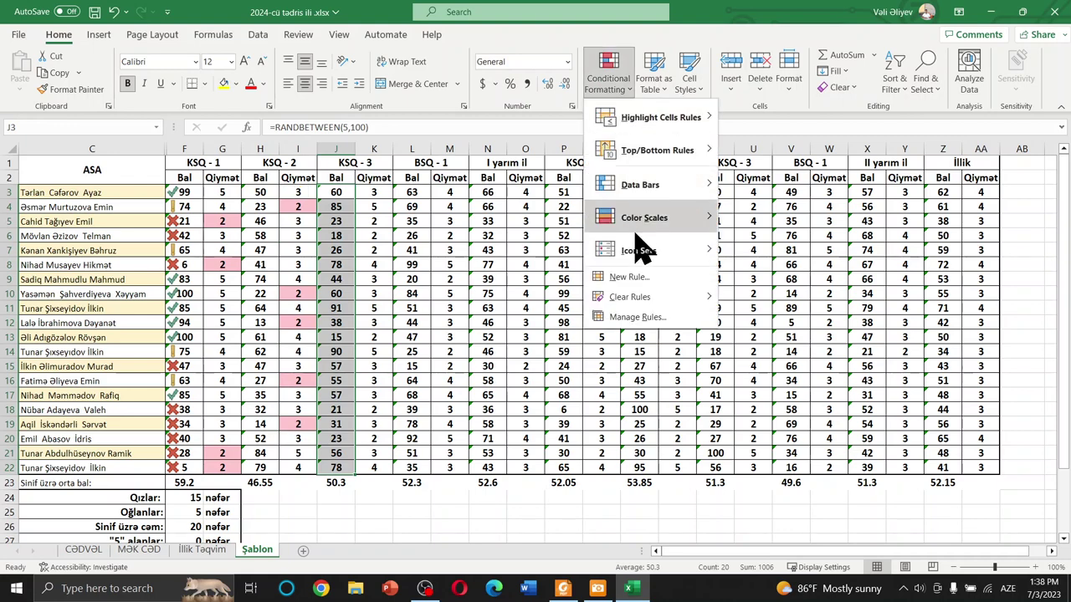
mouse_move(647, 224)
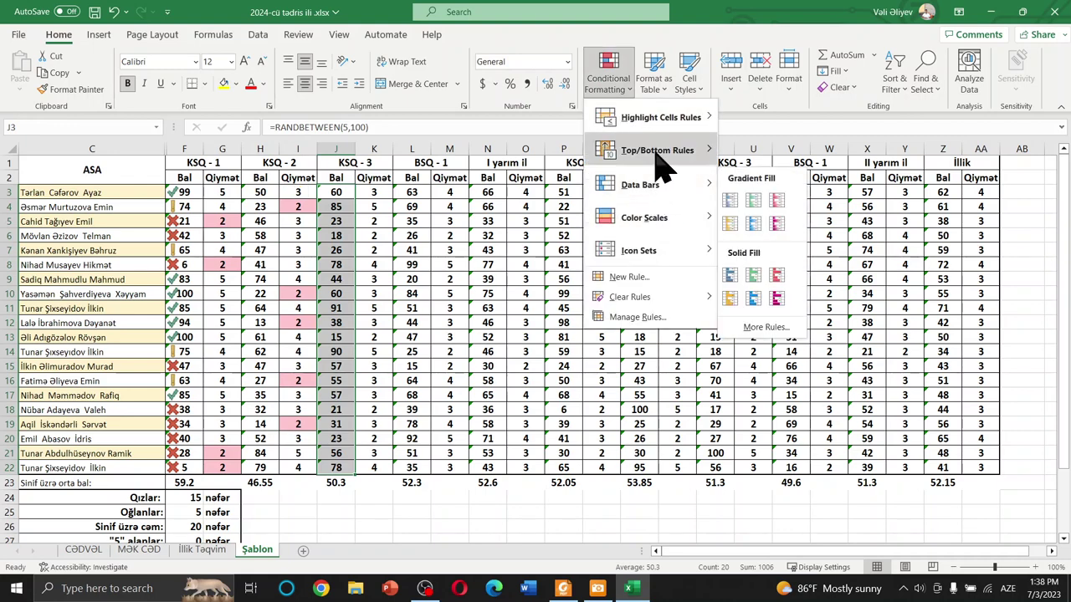
mouse_move(661, 153)
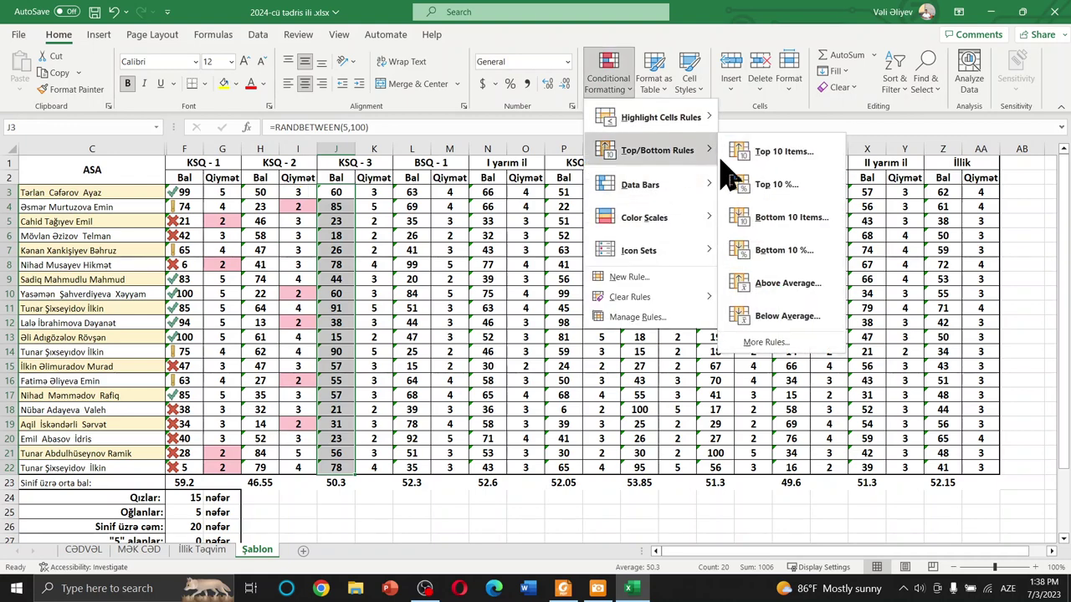
left_click(772, 317)
left_click(733, 258)
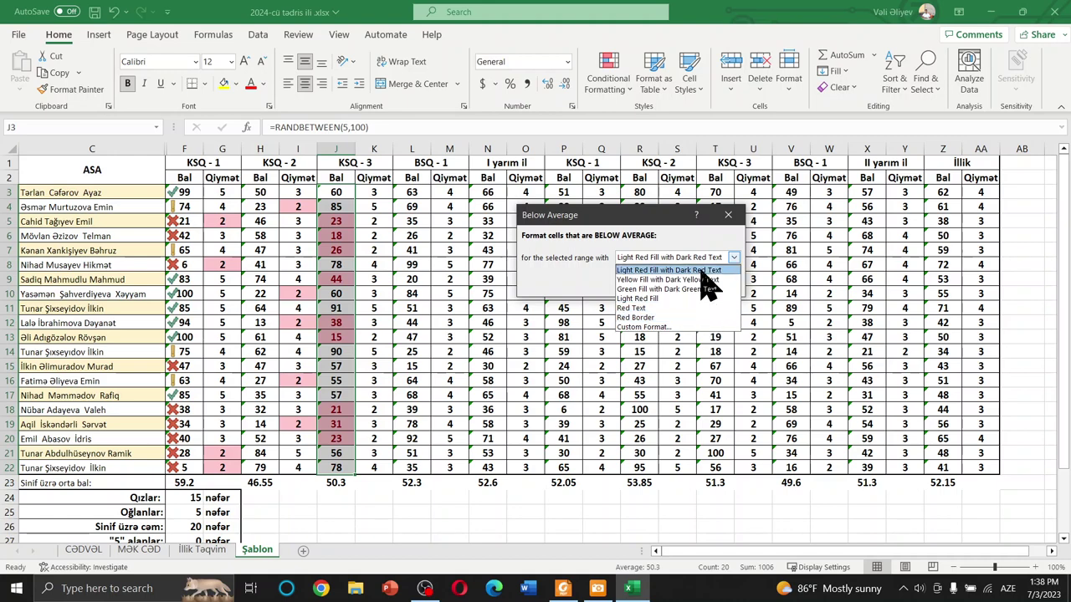
left_click(656, 326)
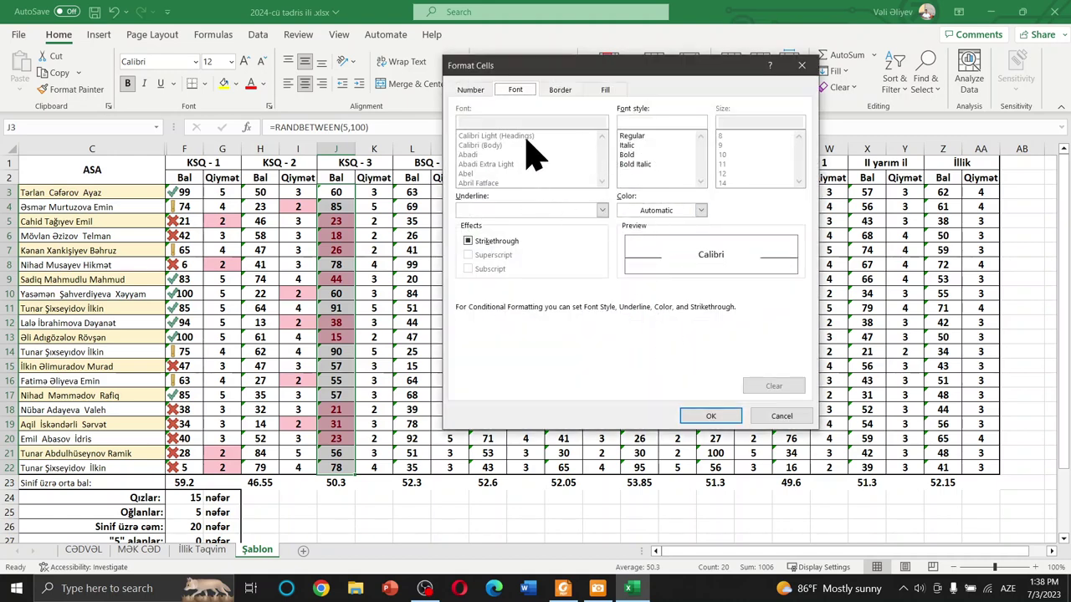
left_click(604, 91)
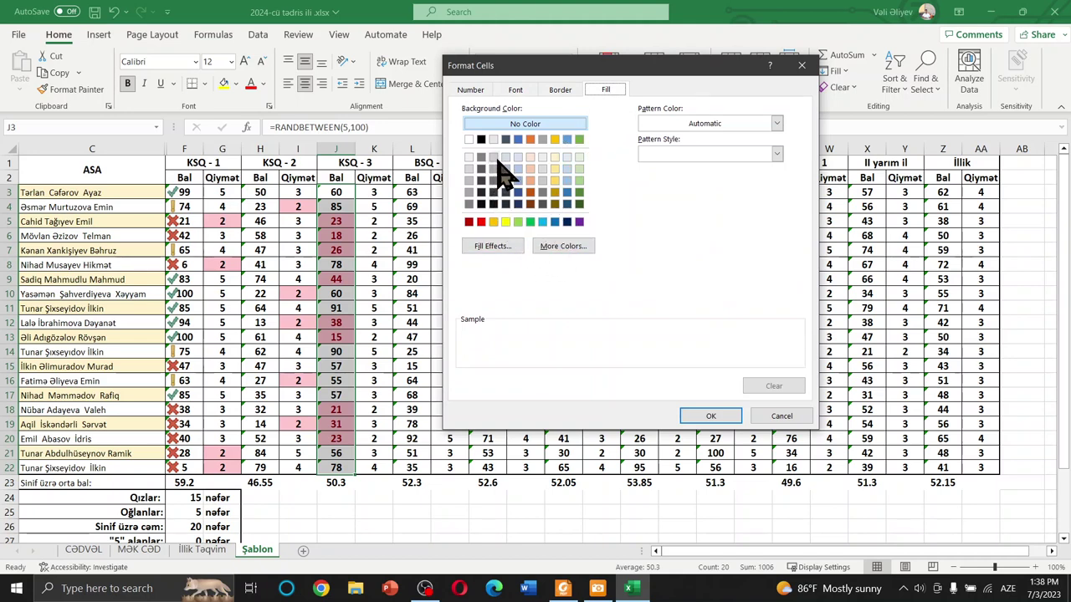
left_click(494, 222)
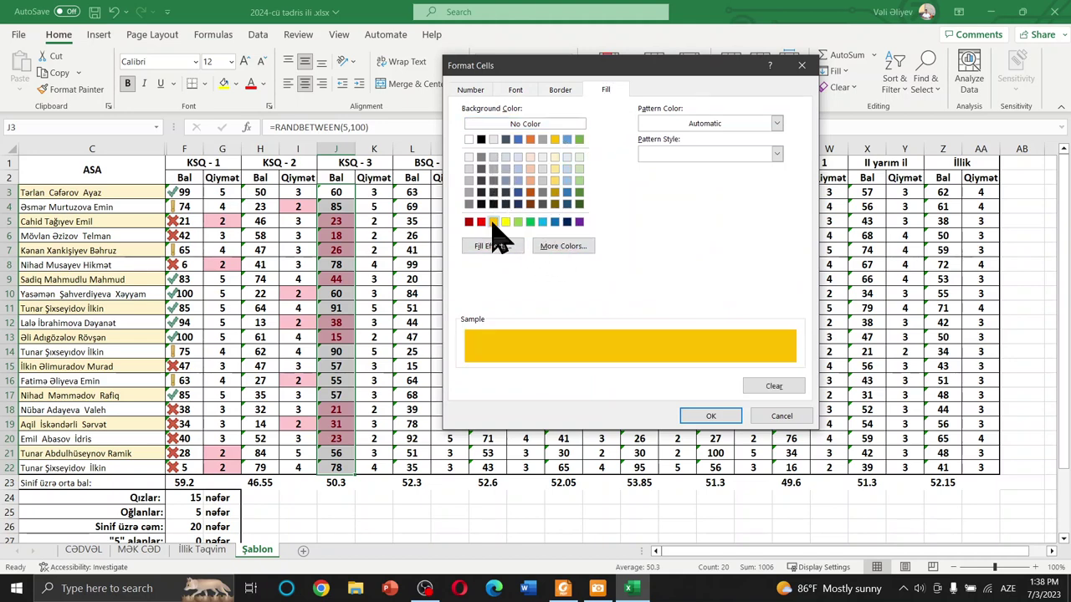
left_click(711, 416)
left_click(665, 281)
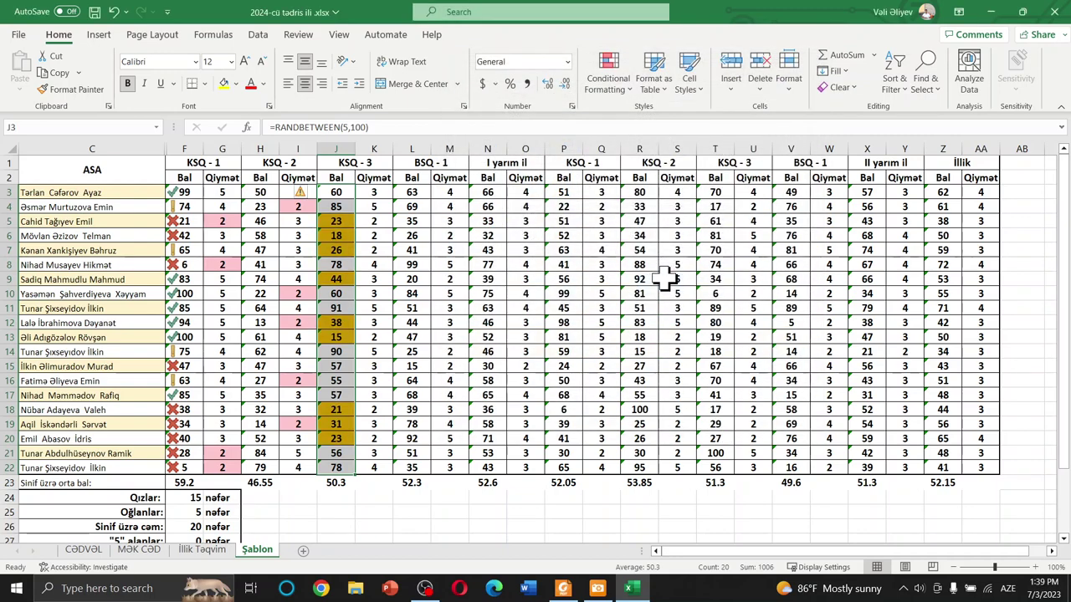
left_click(436, 281)
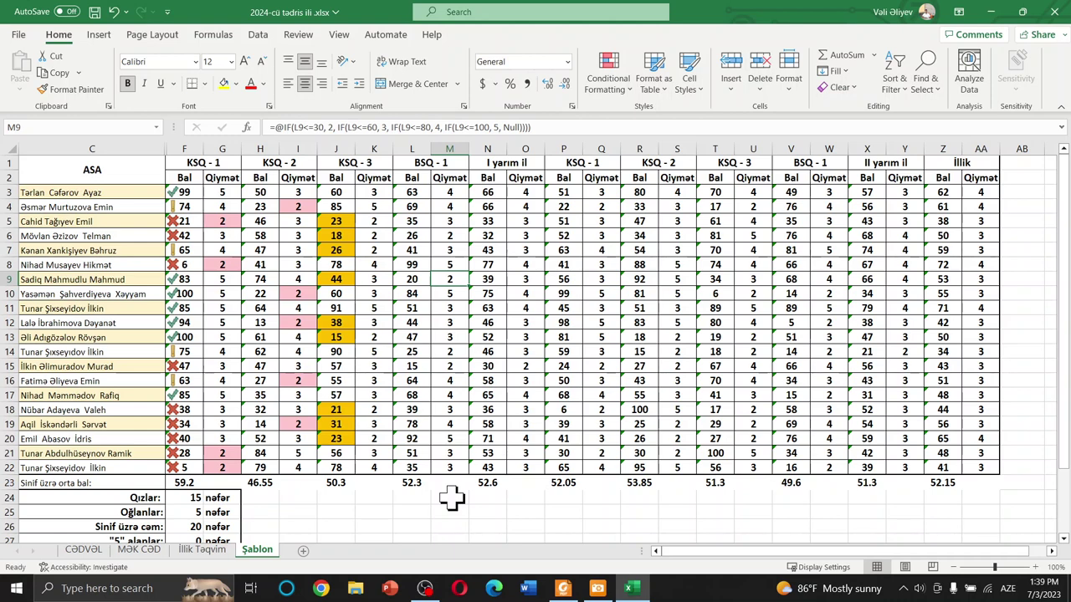
Review the grade sheet, opening and closing the Conditional Formatting menu without changes.
left_click(632, 101)
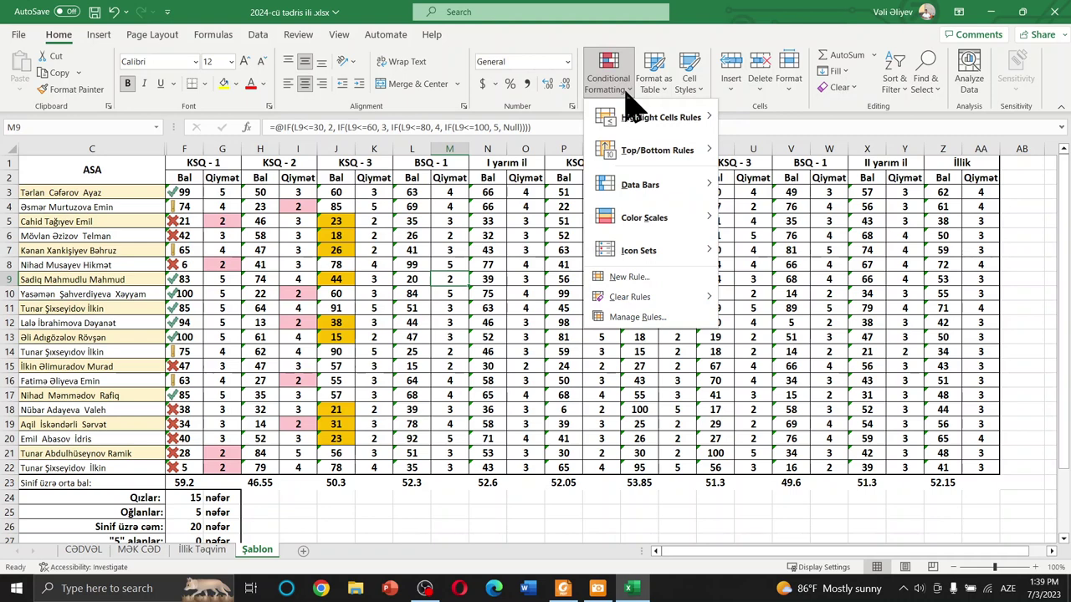
left_click(887, 284)
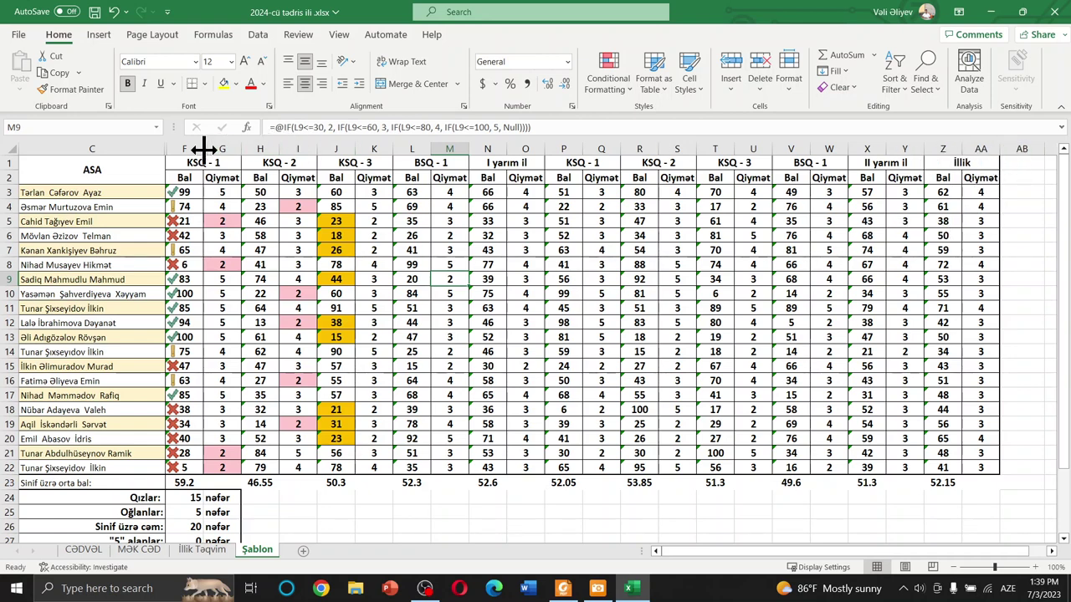
Hide term columns F through Y so İllik follows the names, and widen column AB.
left_click_drag(185, 148, 918, 179)
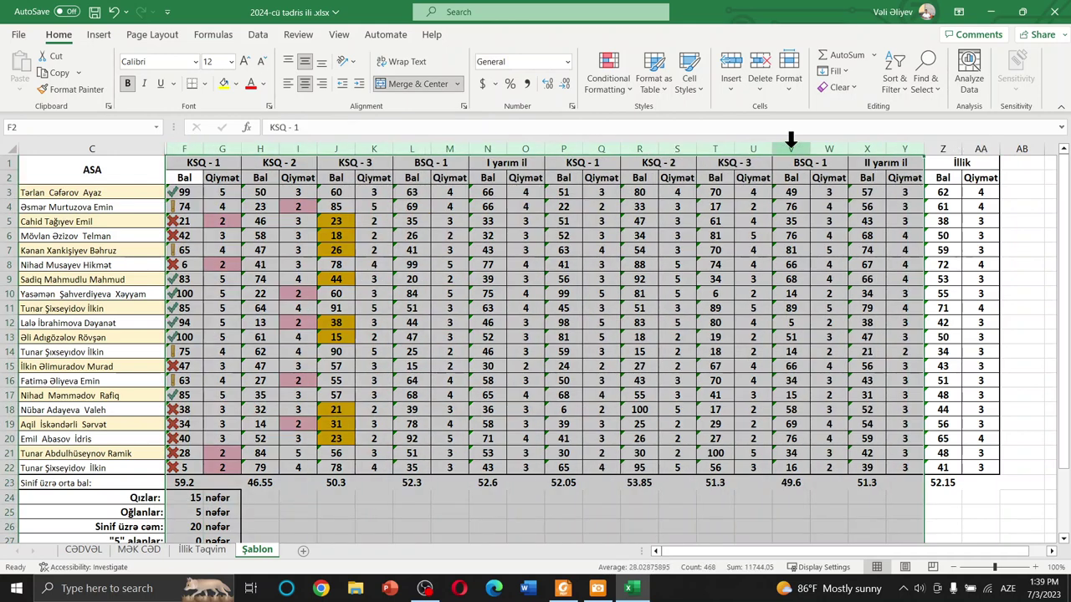
right_click(822, 143)
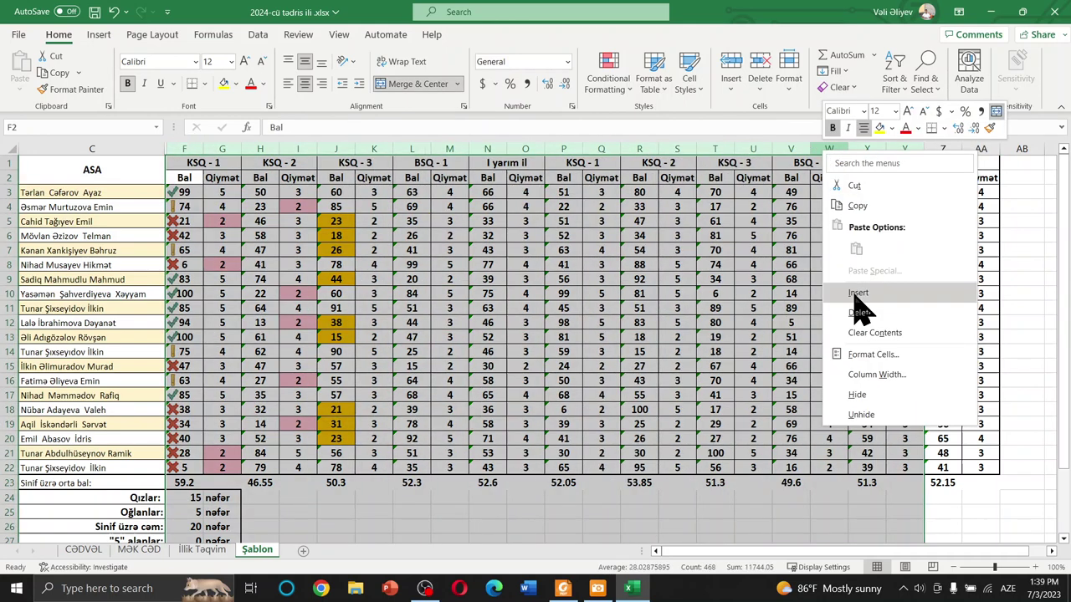
left_click(855, 390)
left_click(290, 222)
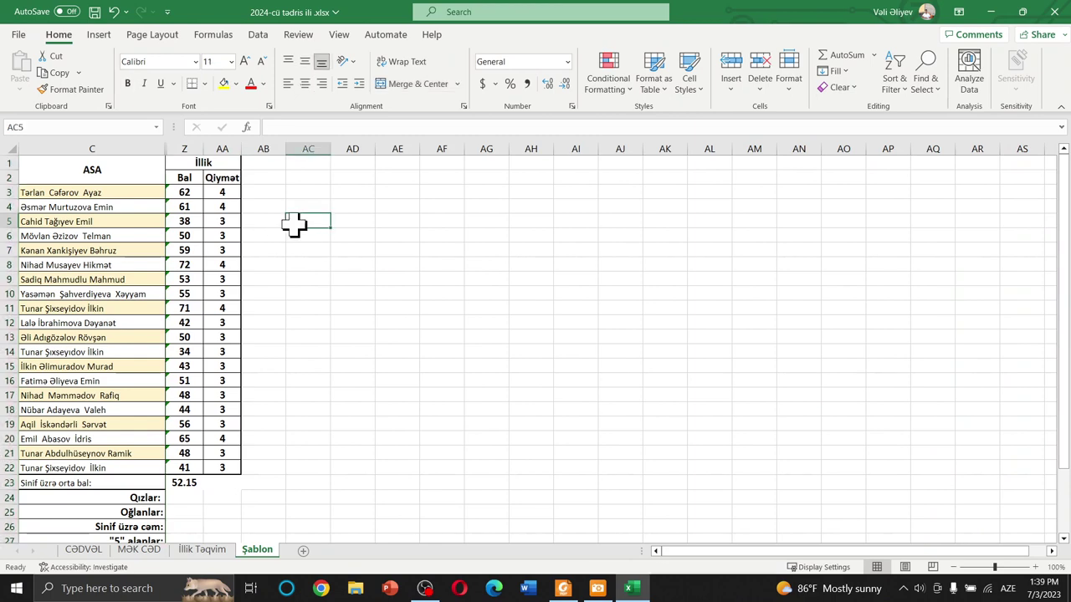
scroll(216, 219, "up", 3, "ctrl")
scroll(285, 235, "up", 1)
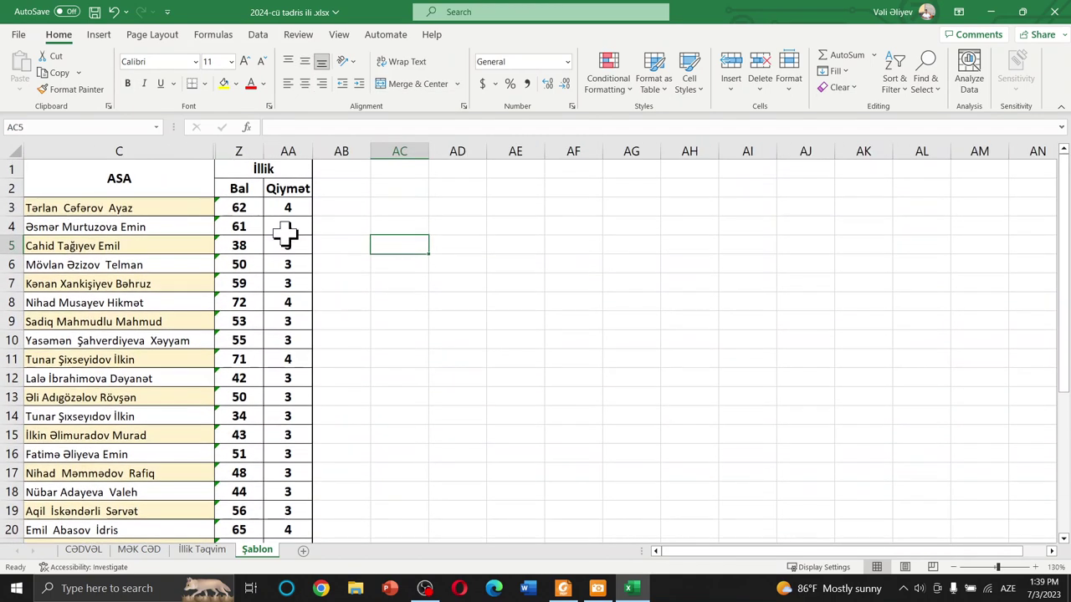
scroll(285, 235, "down", 1, "ctrl")
scroll(364, 260, "down", 1, "ctrl")
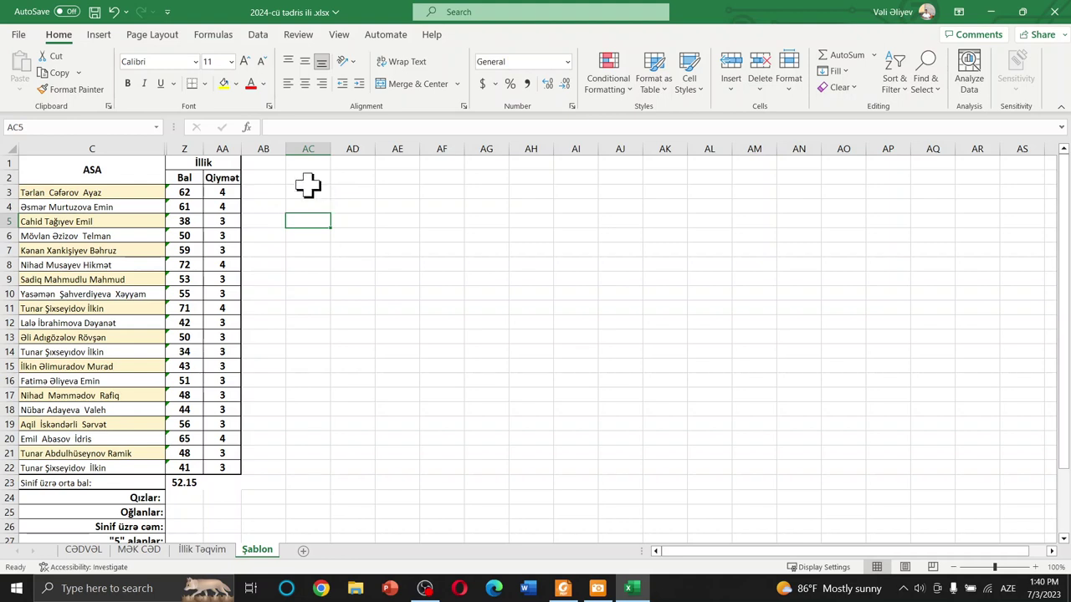
left_click_drag(285, 149, 421, 152)
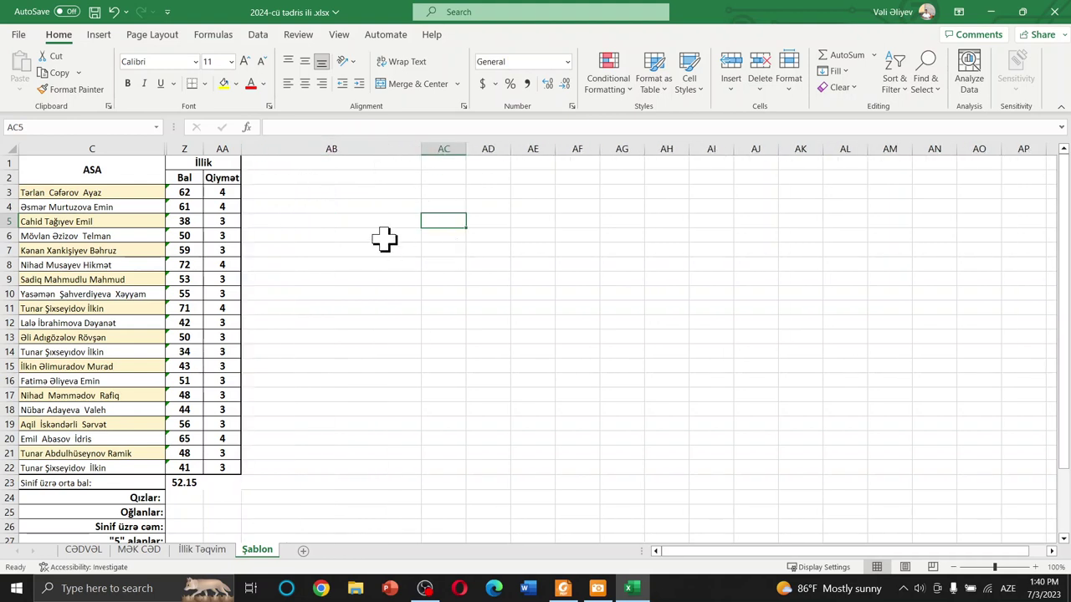
Enter =Z3 in AB3, fill it down to AB22, and colour those numbers white.
left_click(342, 164)
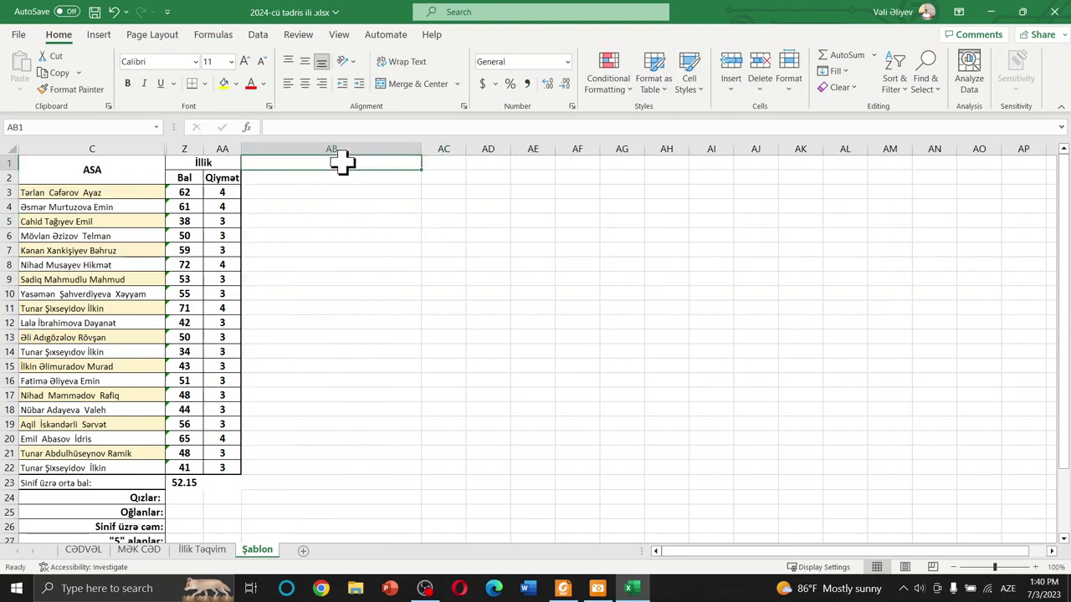
left_click(282, 192)
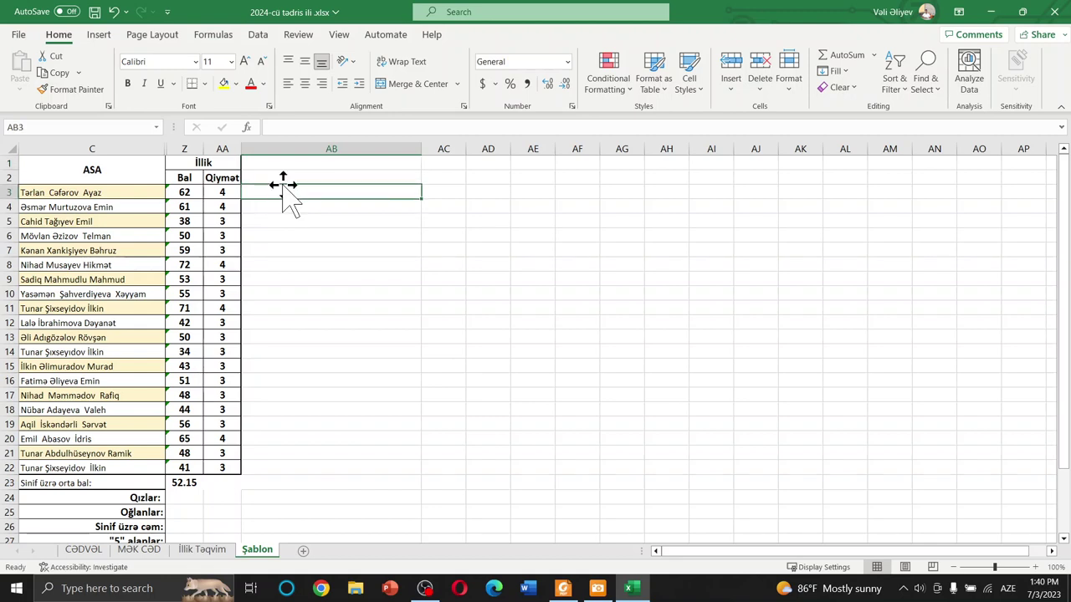
type("=")
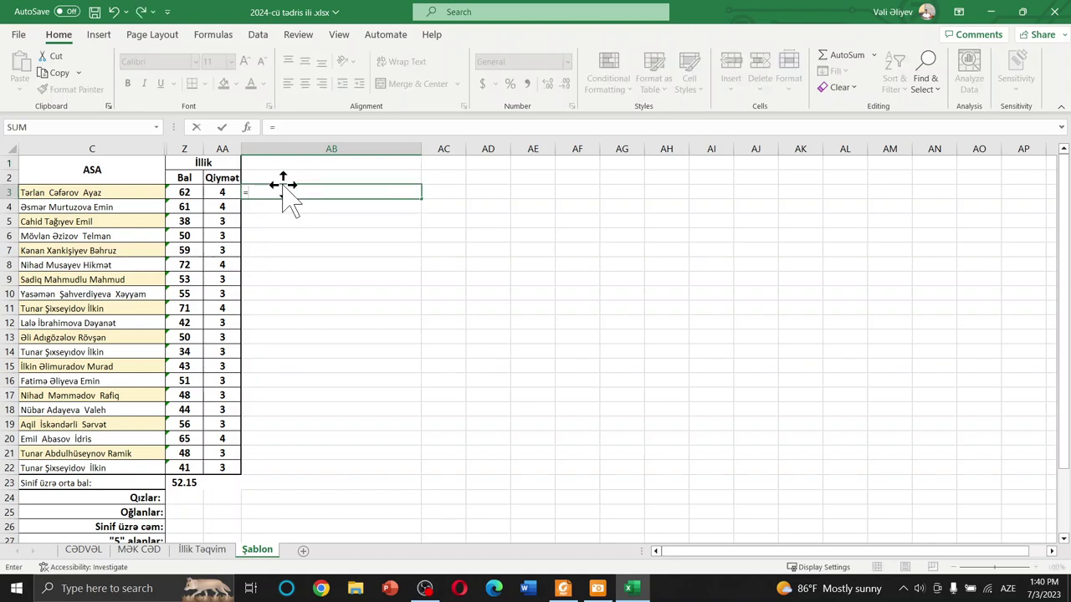
left_click(191, 193)
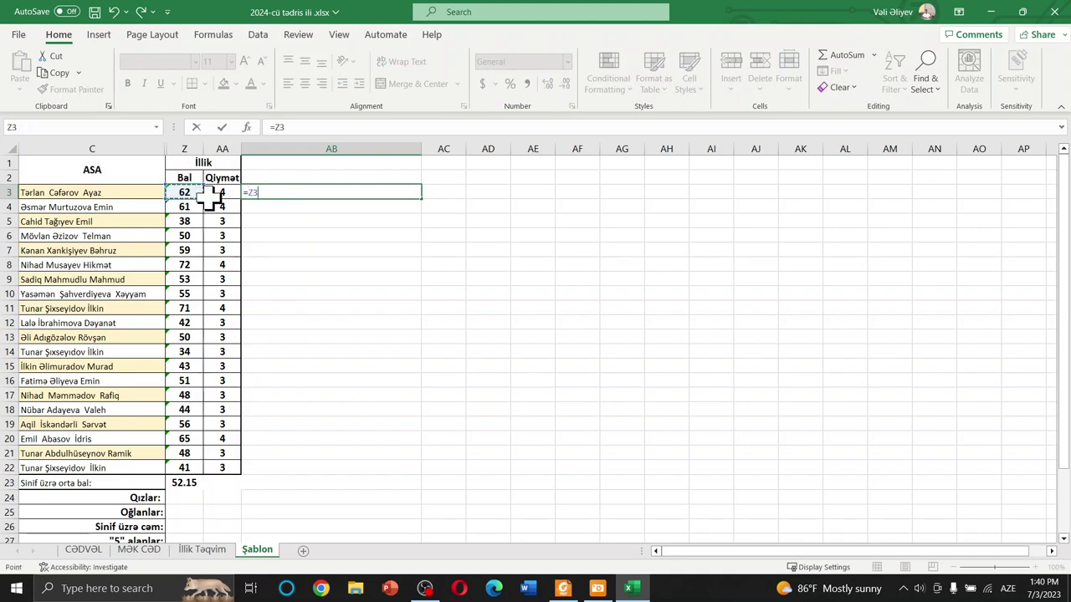
key("ctrl+Return")
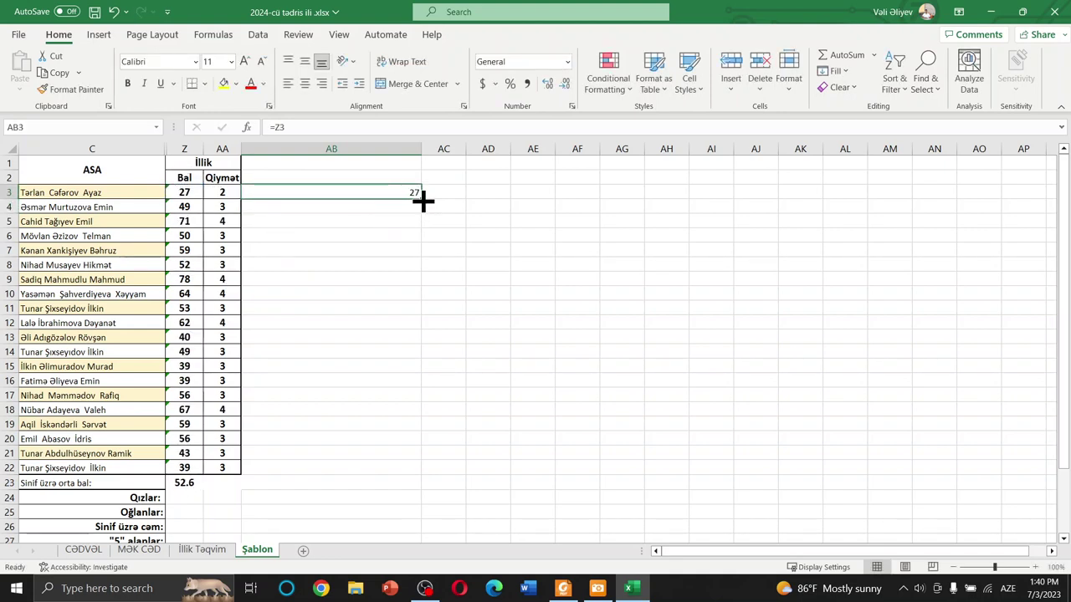
left_click_drag(422, 199, 390, 467)
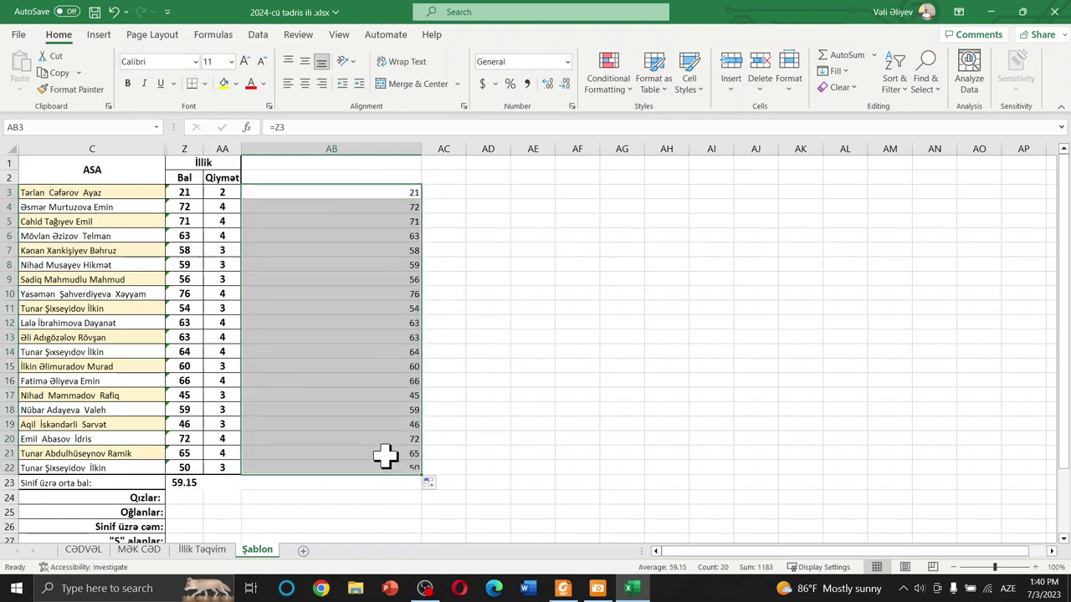
left_click(265, 85)
left_click(260, 143)
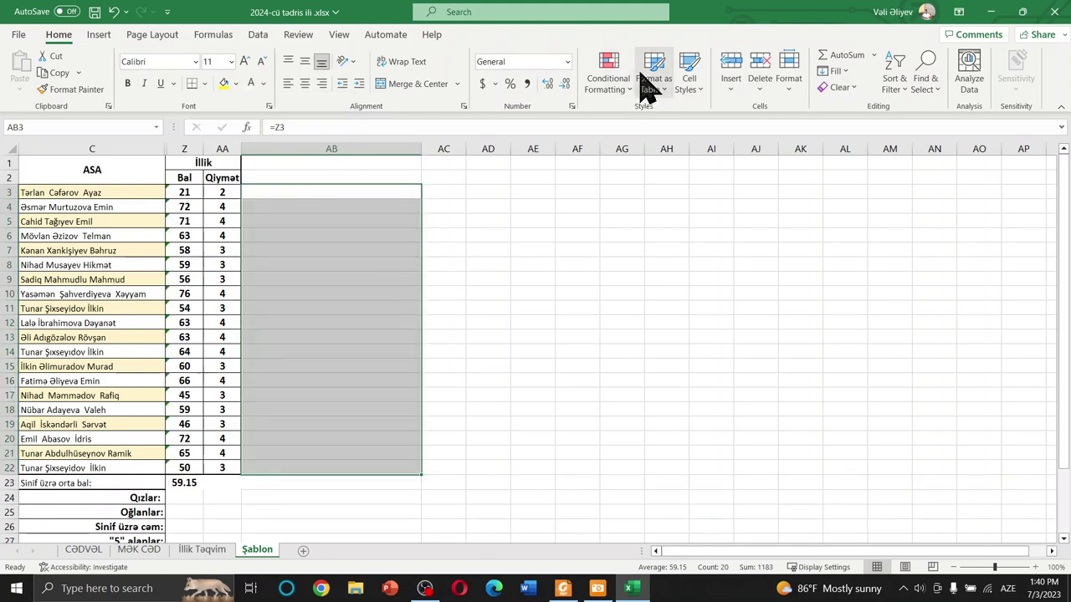
left_click(634, 99)
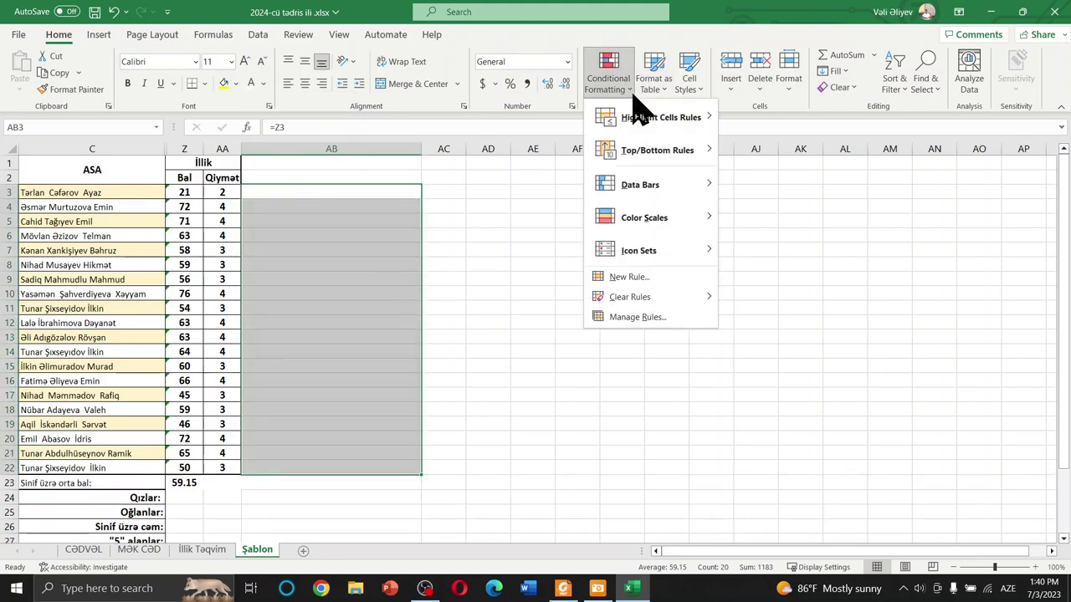
Apply Light Blue gradient-fill data bars to the yearly scores in AB3:AB22.
mouse_move(643, 229)
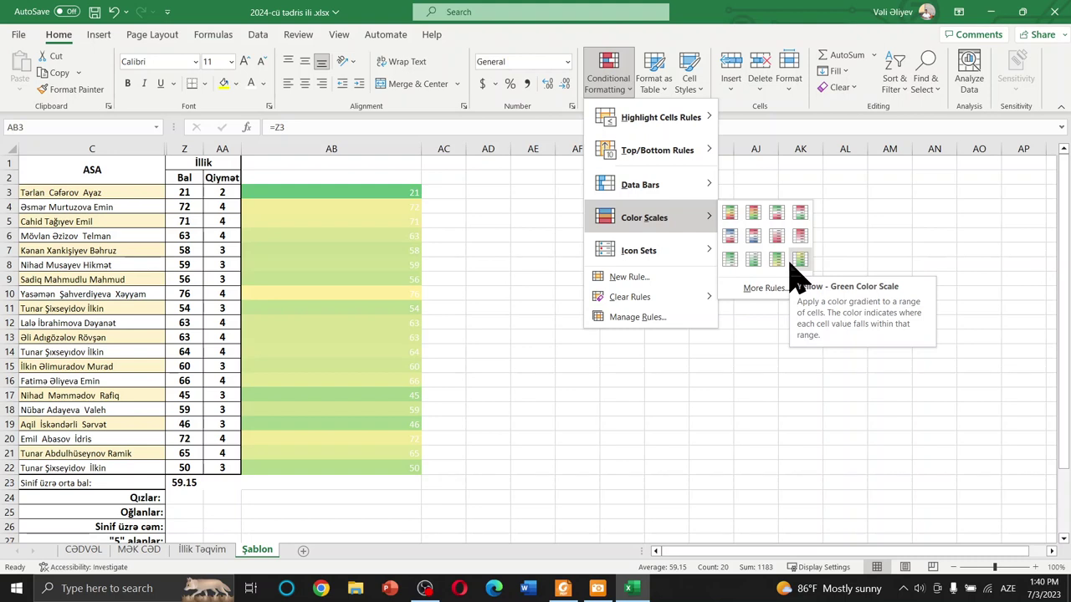
mouse_move(646, 188)
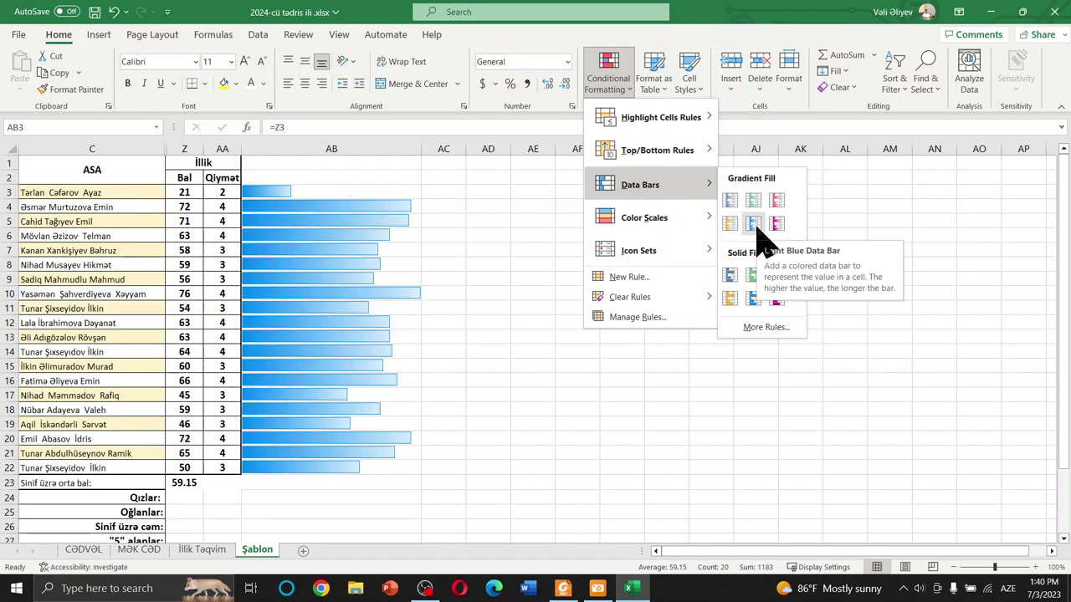
left_click(755, 224)
left_click(490, 237)
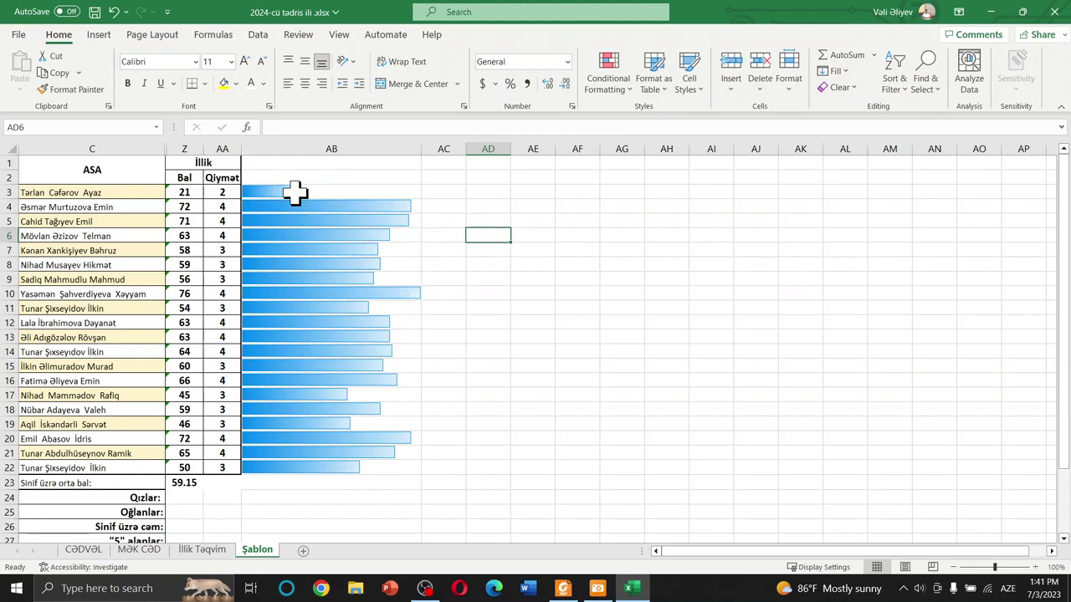
Add the circled 3 Symbols icon set (check, exclamation, cross) to AB3:AB22.
left_click_drag(295, 192, 363, 469)
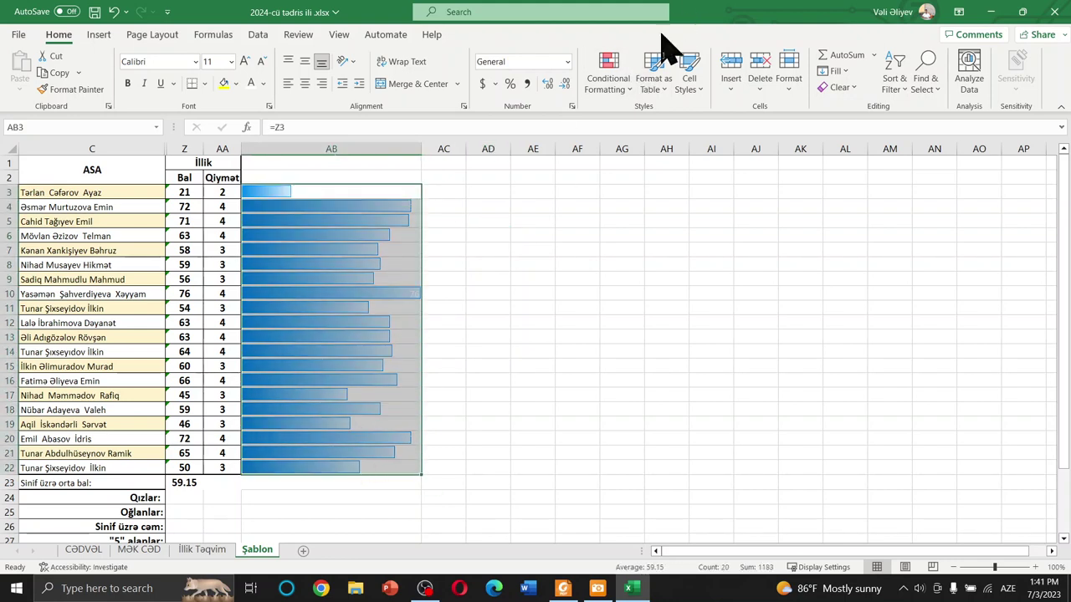
left_click(627, 89)
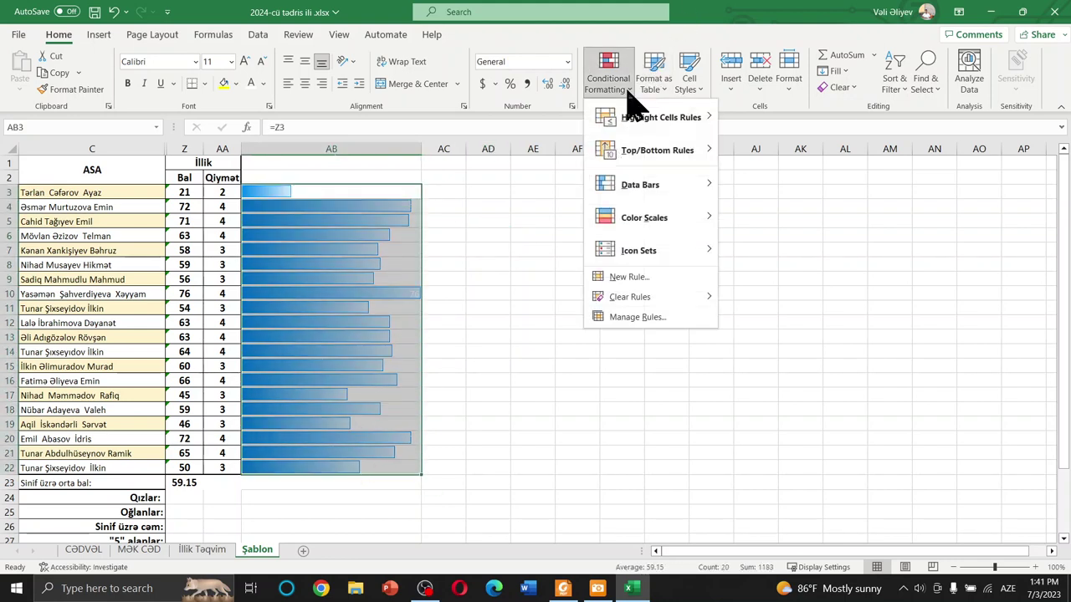
mouse_move(676, 267)
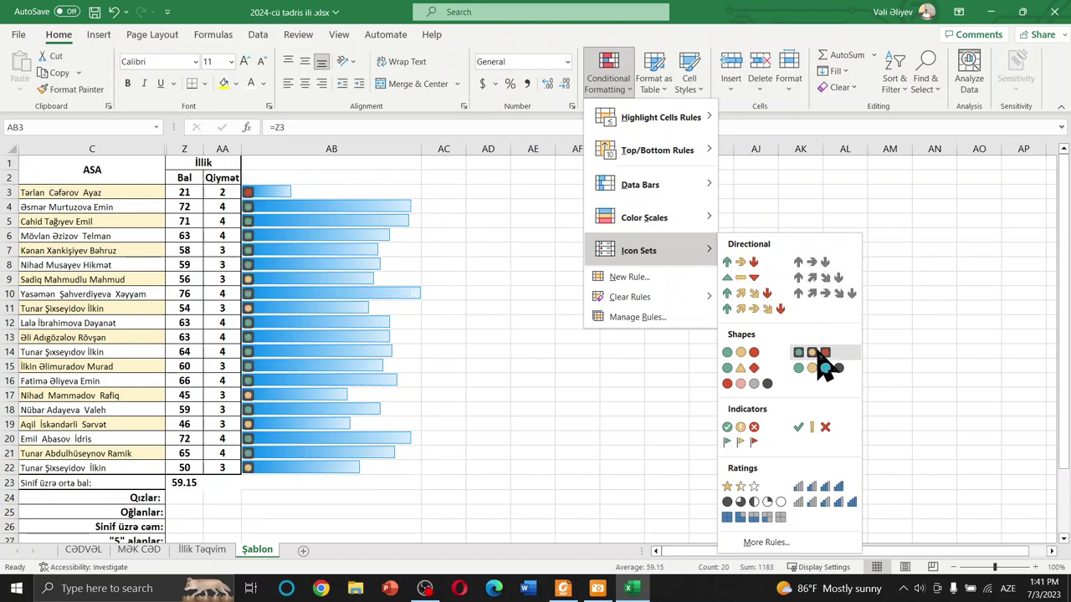
left_click(757, 426)
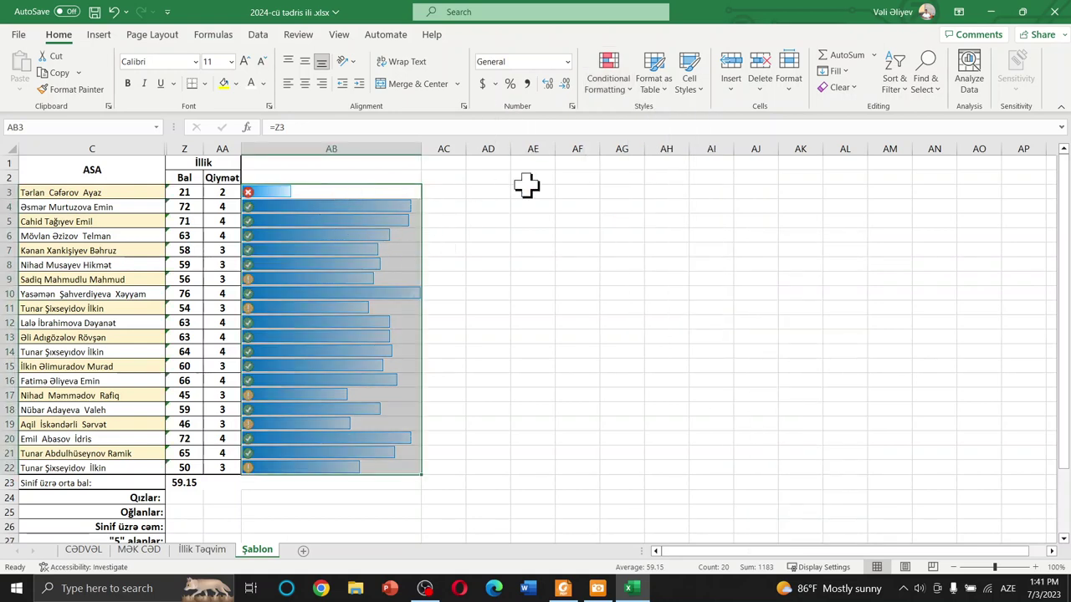
left_click(624, 90)
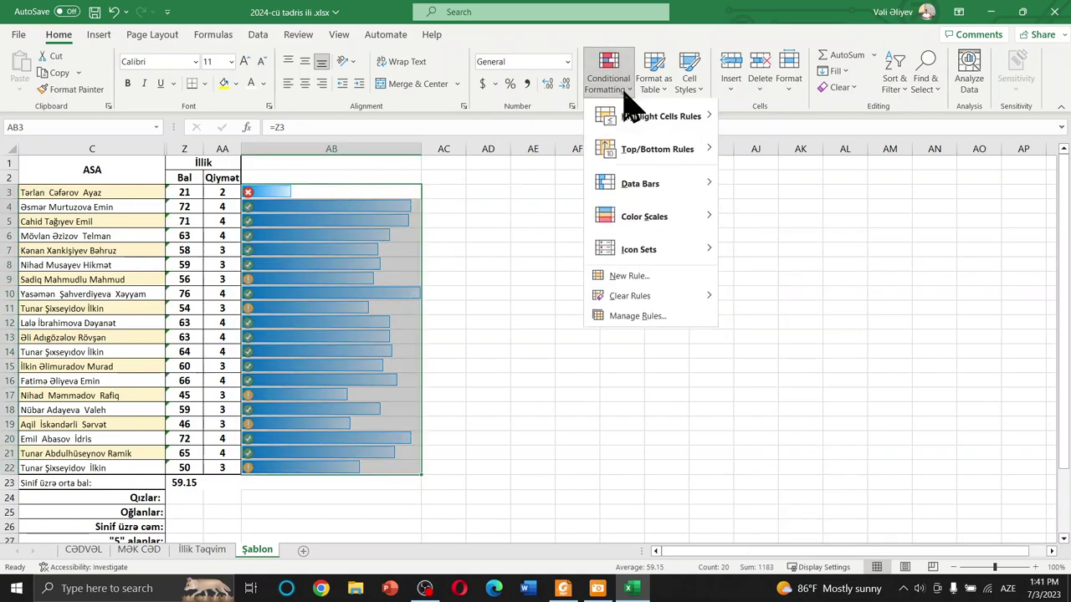
mouse_move(643, 261)
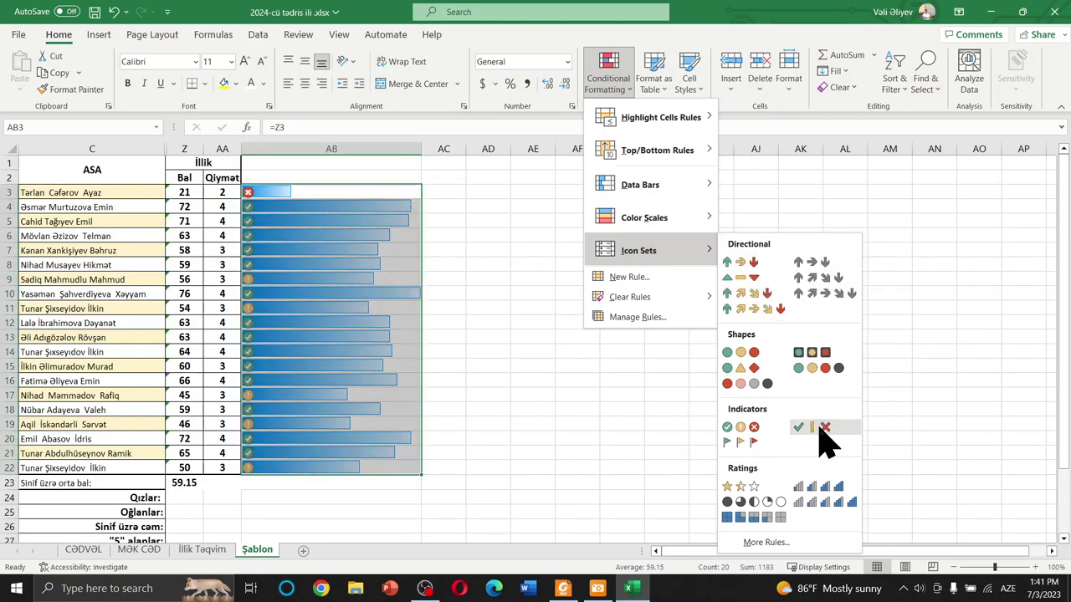
left_click(741, 431)
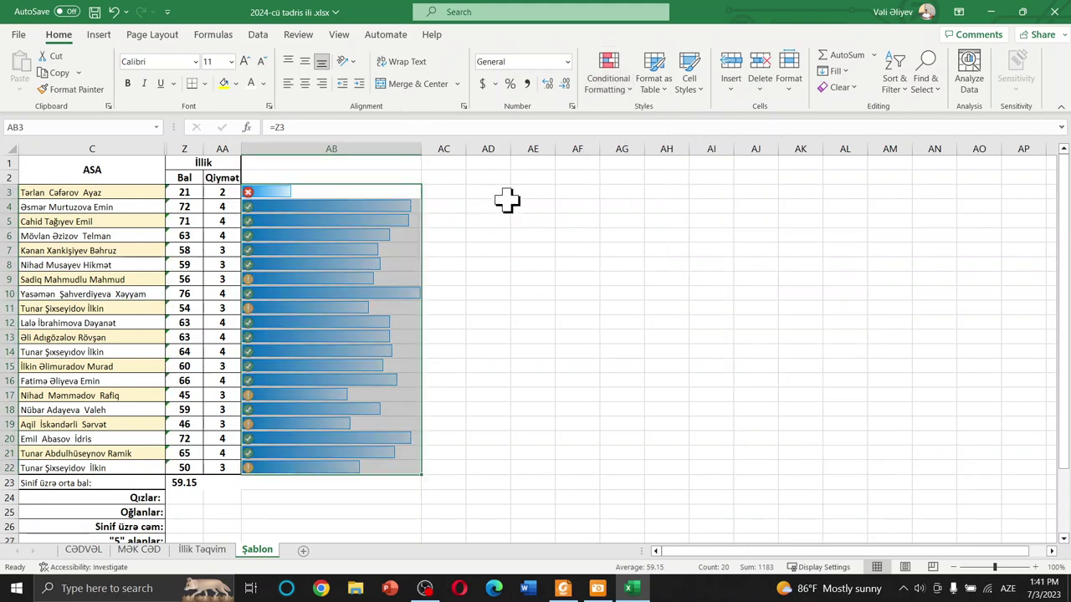
Narrow column AB and deselect the formatted range.
left_click_drag(421, 148, 386, 149)
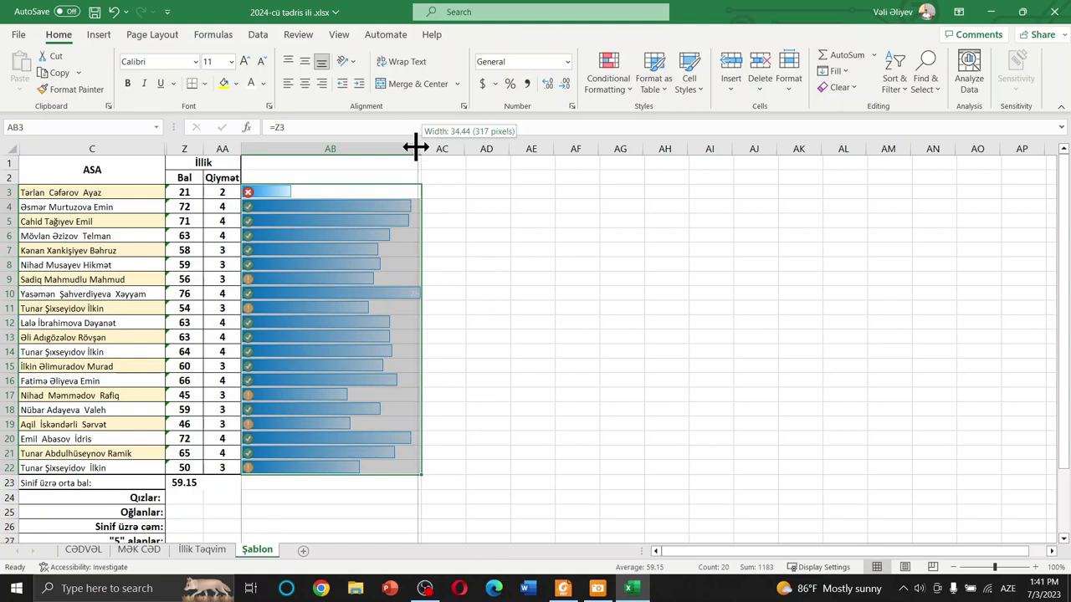
left_click(443, 287)
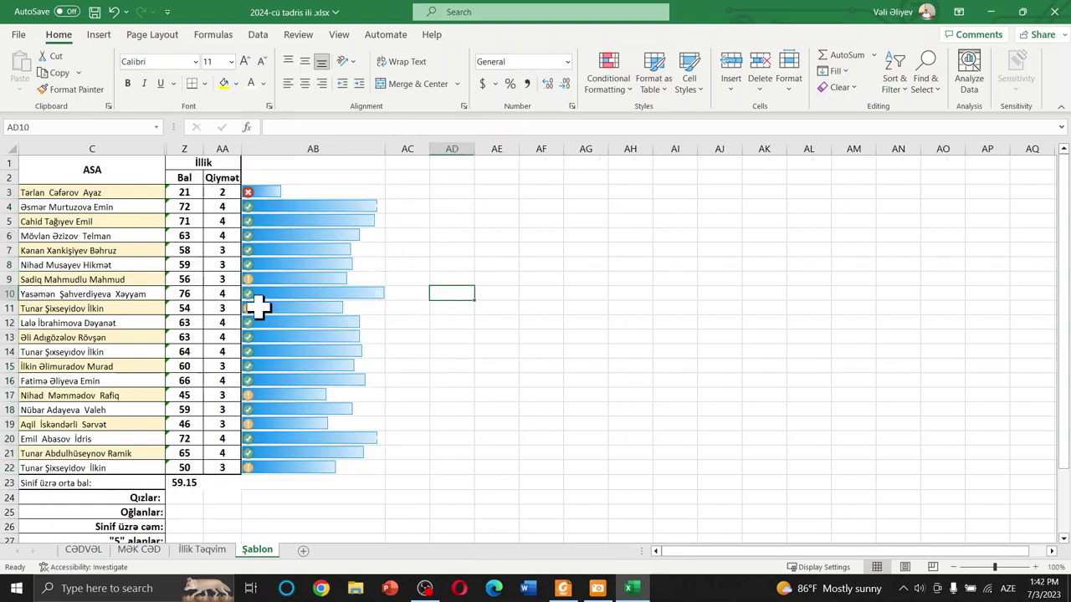
scroll(242, 304, "down", 4, "ctrl")
scroll(120, 287, "up", 4, "ctrl")
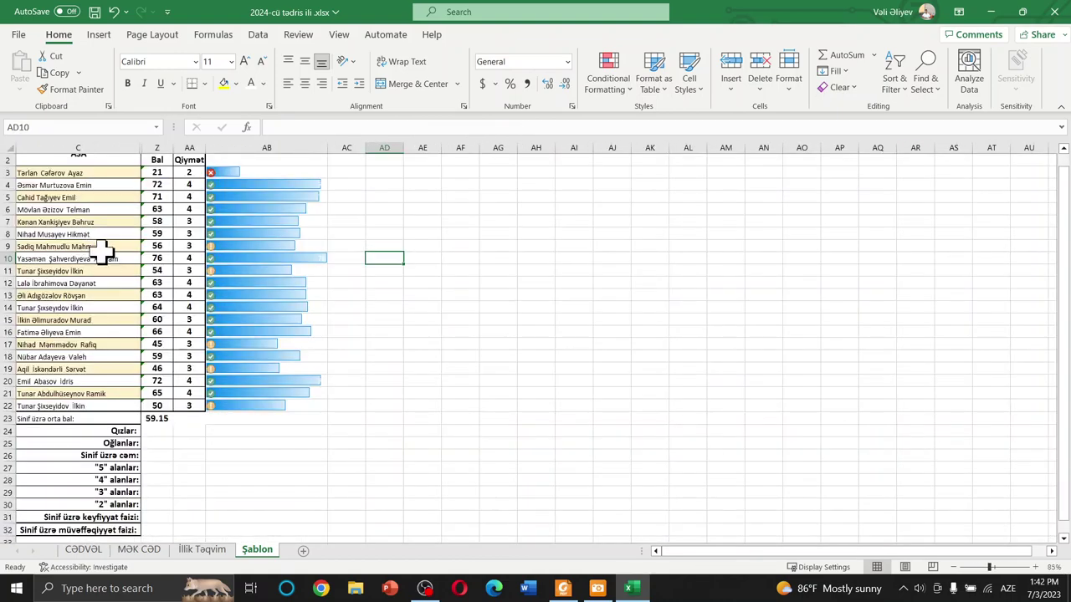
scroll(98, 244, "down", 1)
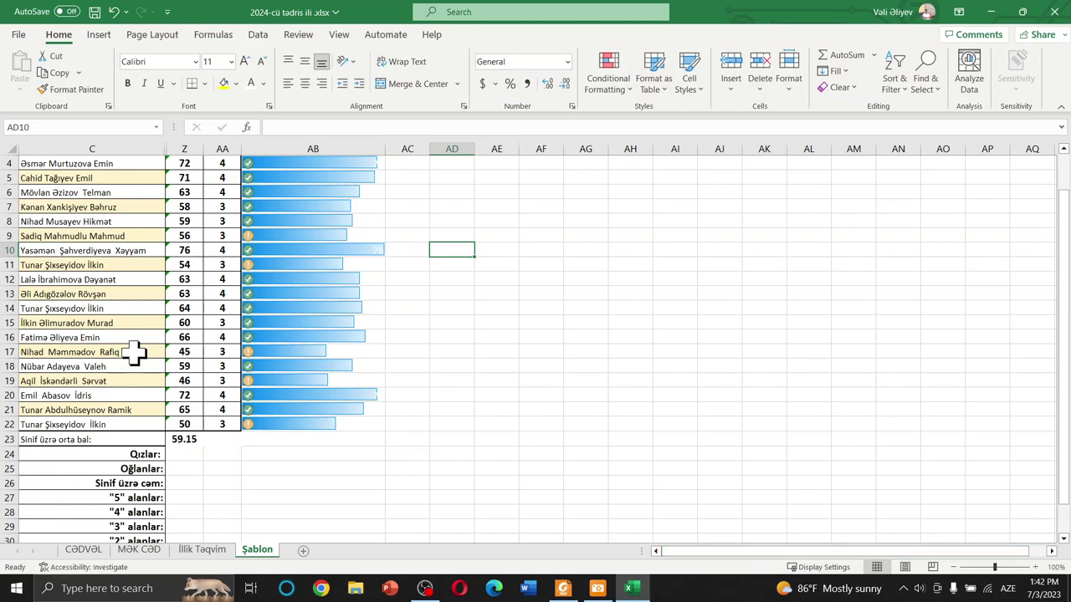
scroll(134, 343, "up", 1)
Unhide term columns D through Y and select class-average row 23 from C to AA.
left_click_drag(129, 137, 210, 148)
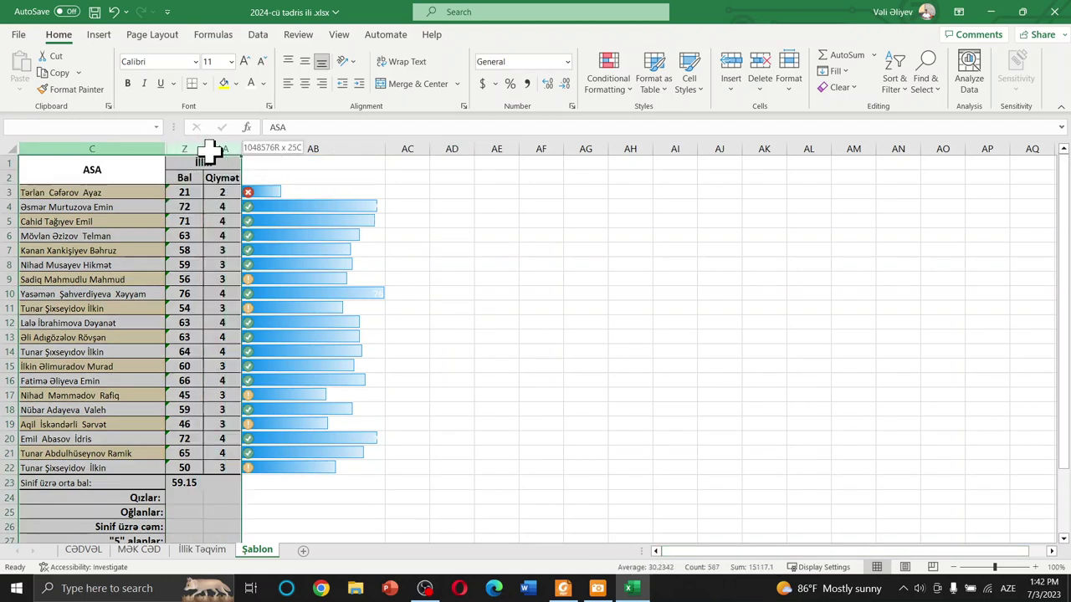
right_click(187, 142)
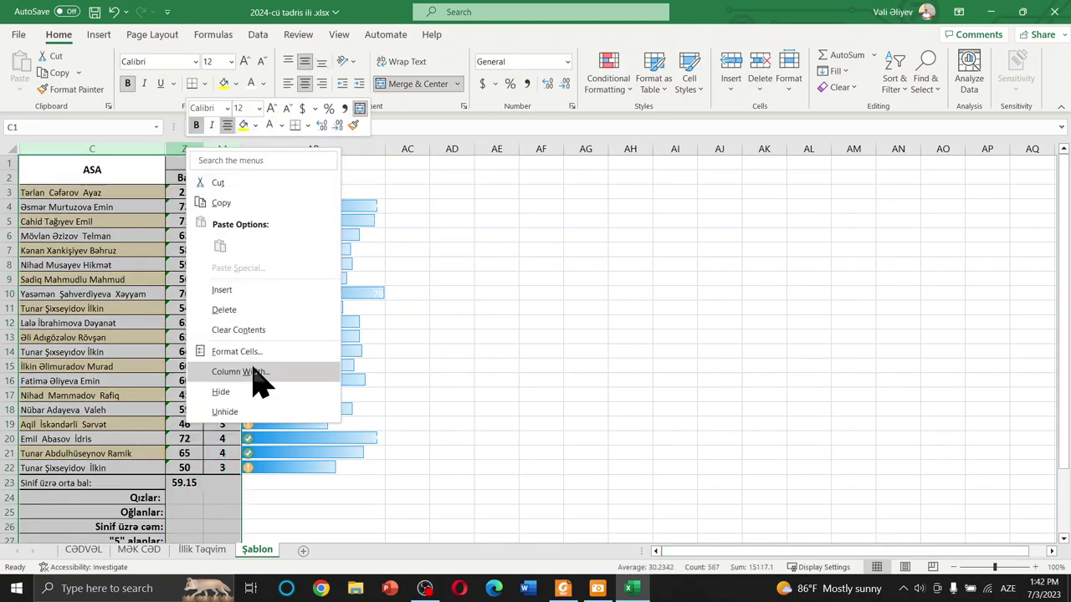
left_click(224, 411)
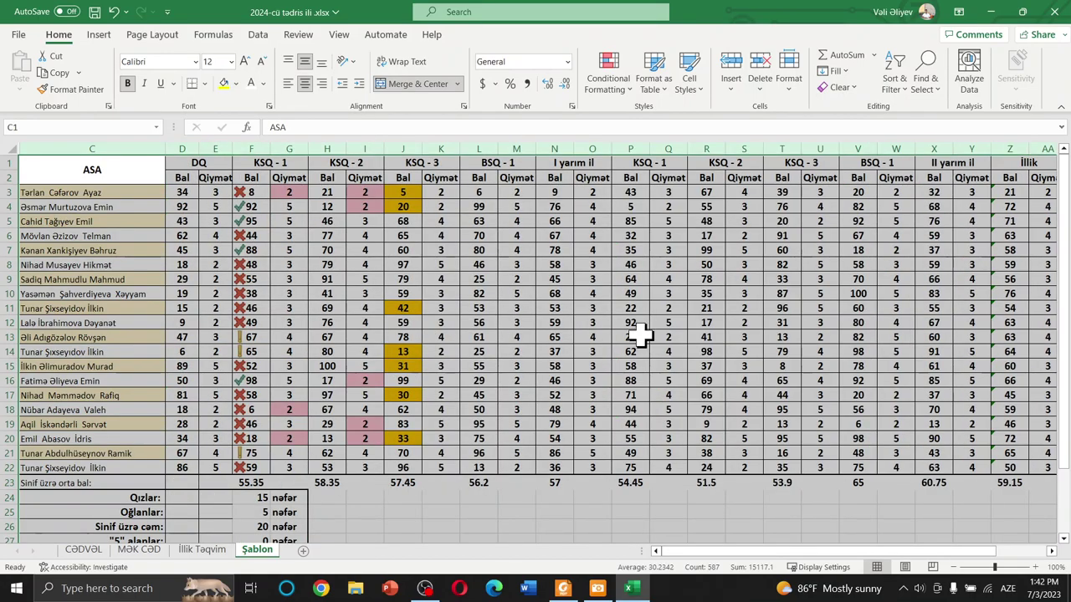
scroll(641, 334, "down", 2)
left_click(698, 422)
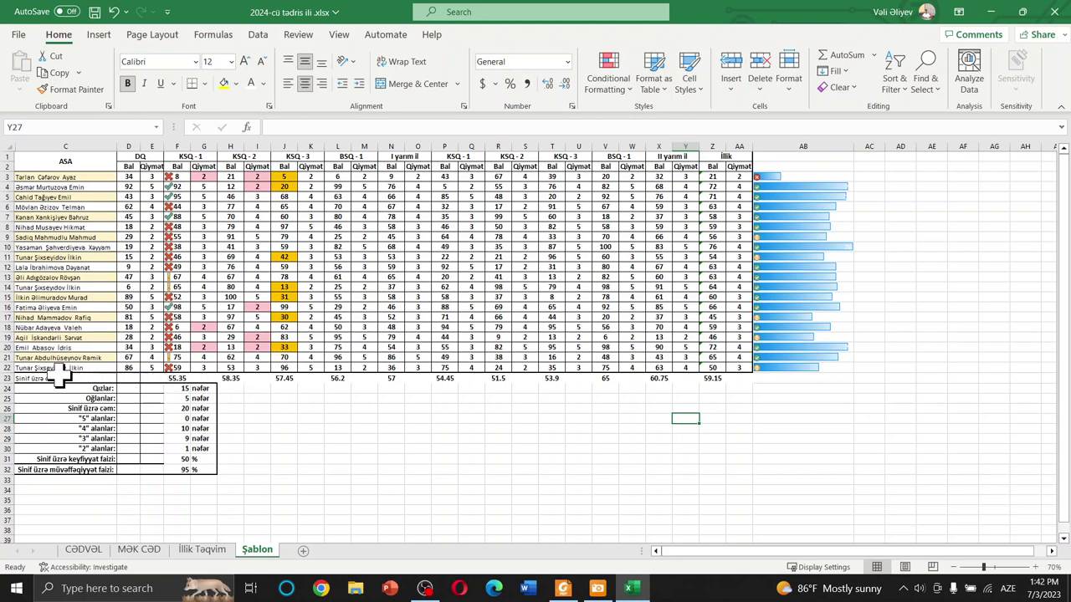
left_click_drag(59, 376, 740, 379)
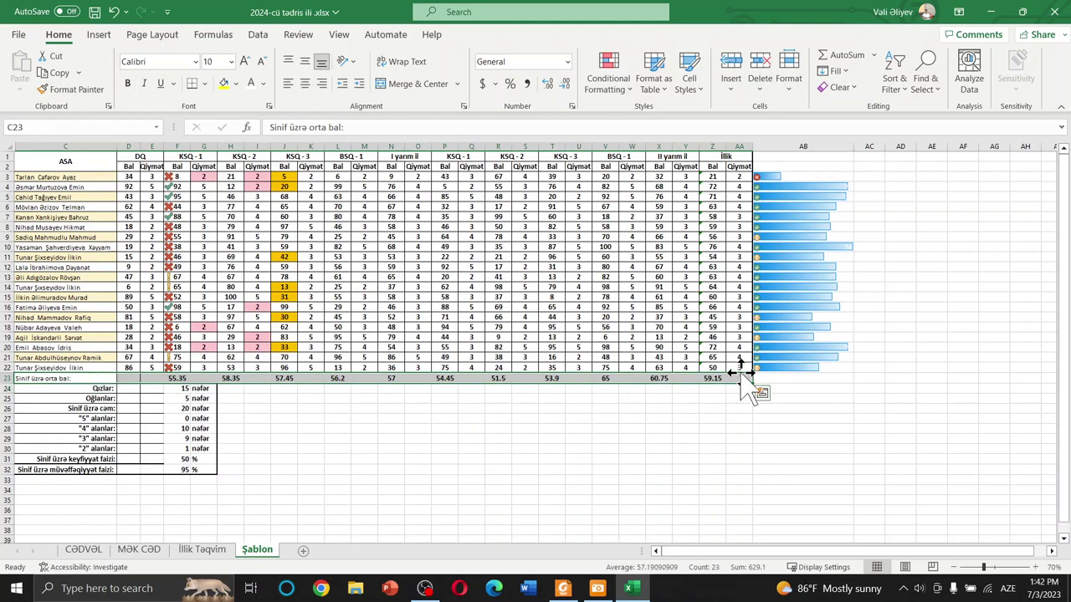
left_click(99, 38)
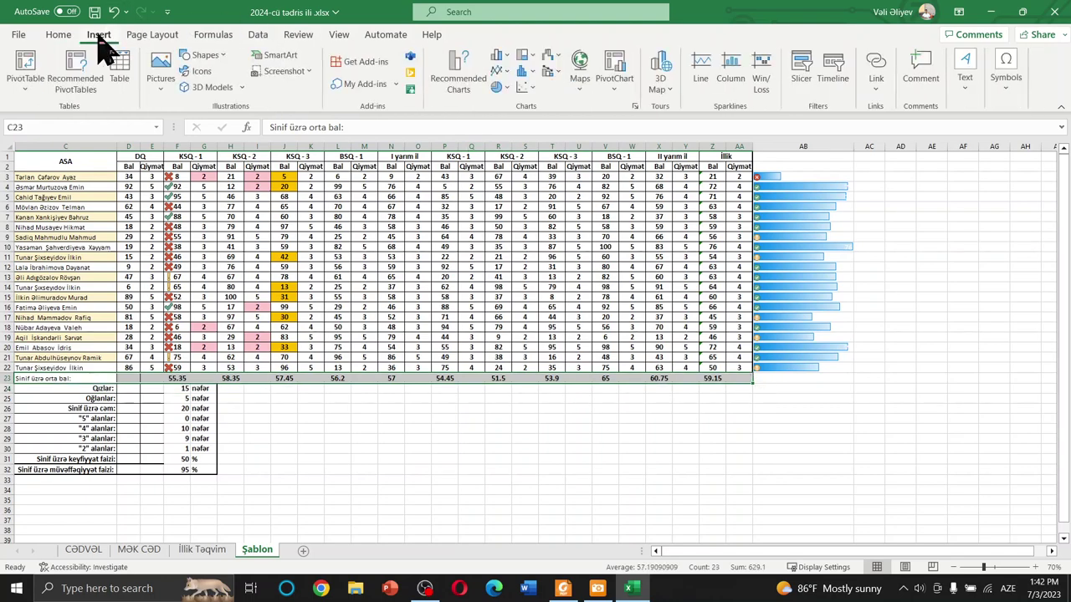
left_click(504, 72)
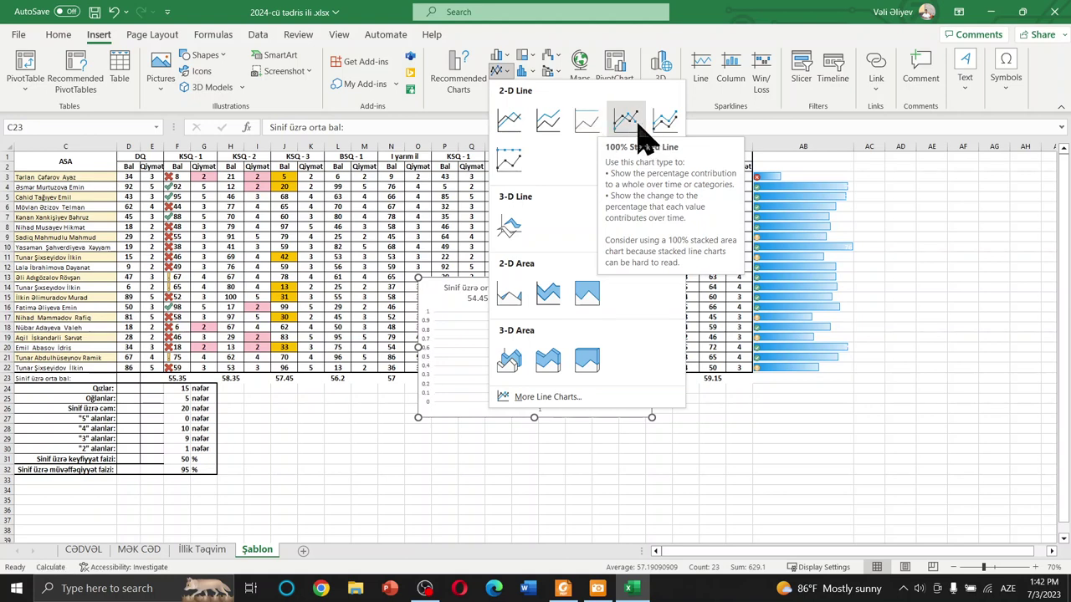
left_click(639, 126)
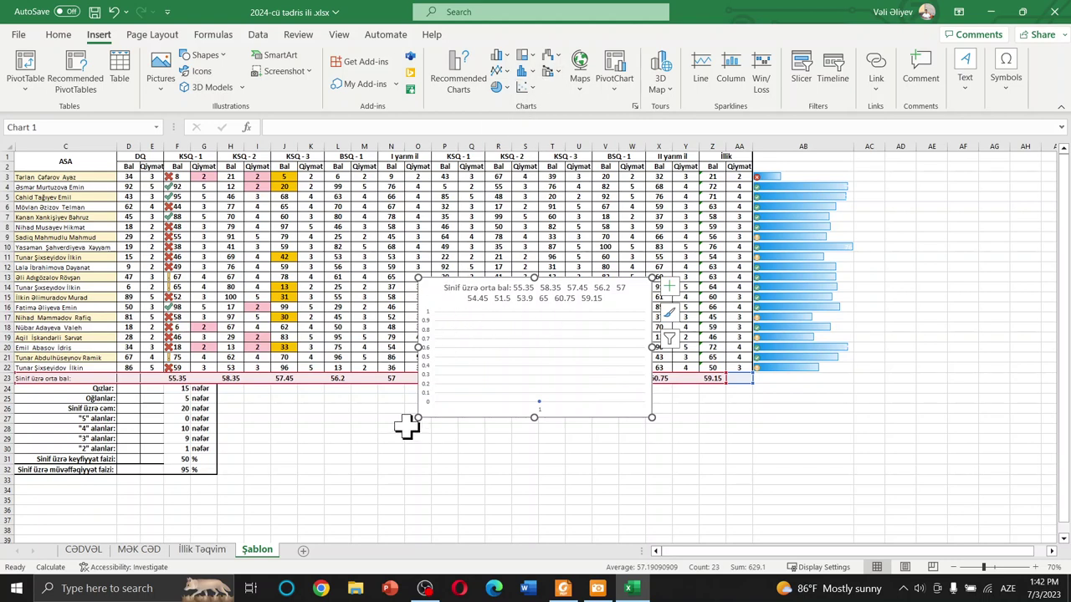
left_click(672, 287)
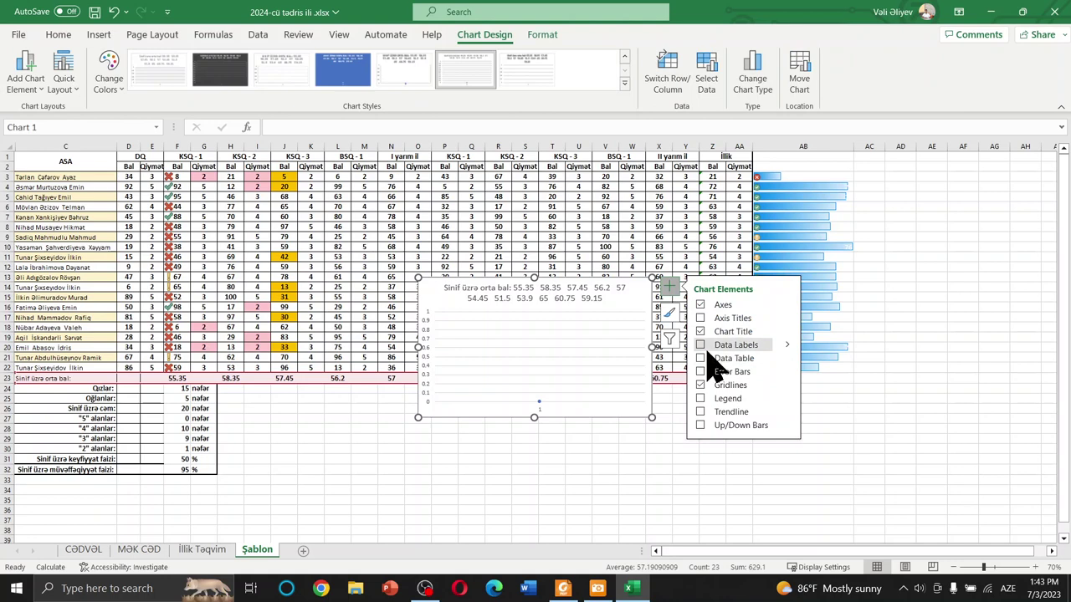
left_click(675, 490)
left_click(589, 386)
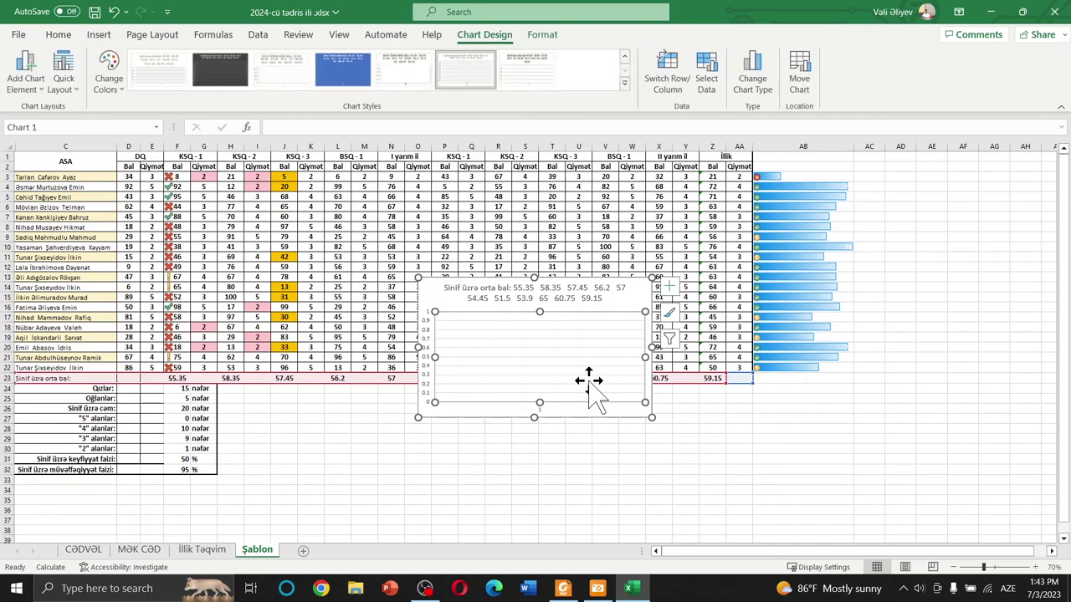
left_click(636, 299)
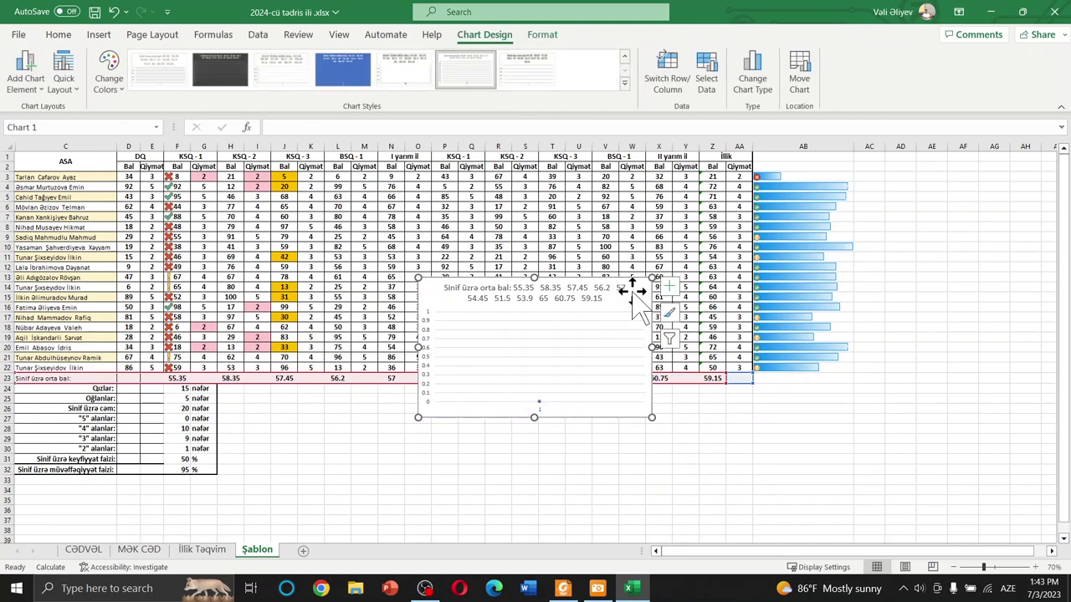
key("Delete")
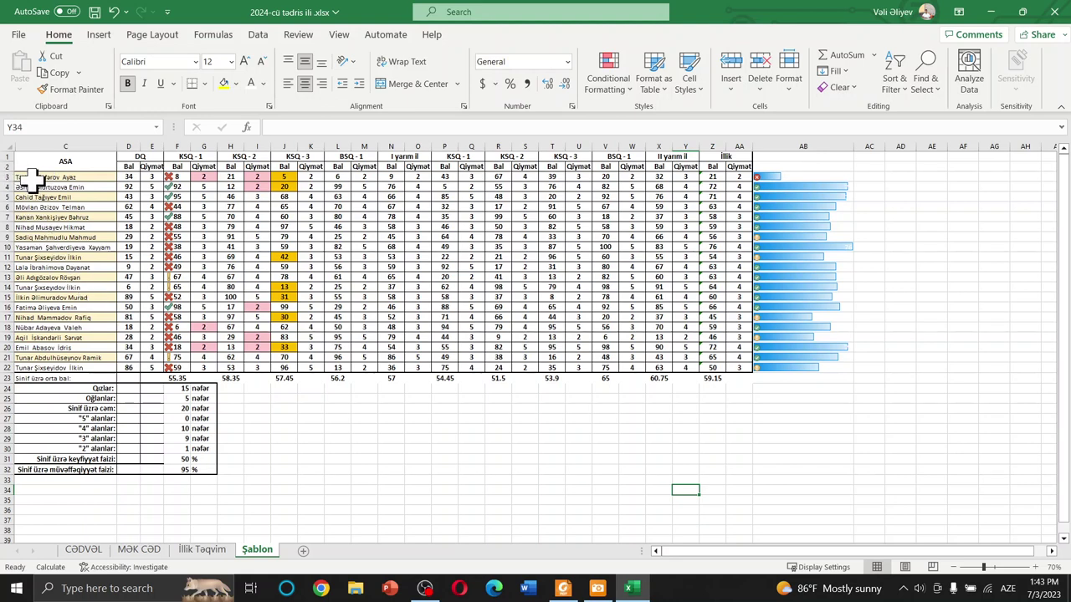
Insert a Line with Markers chart of row 3 scores (C3:AA3) and enlarge it.
left_click_drag(38, 176, 738, 176)
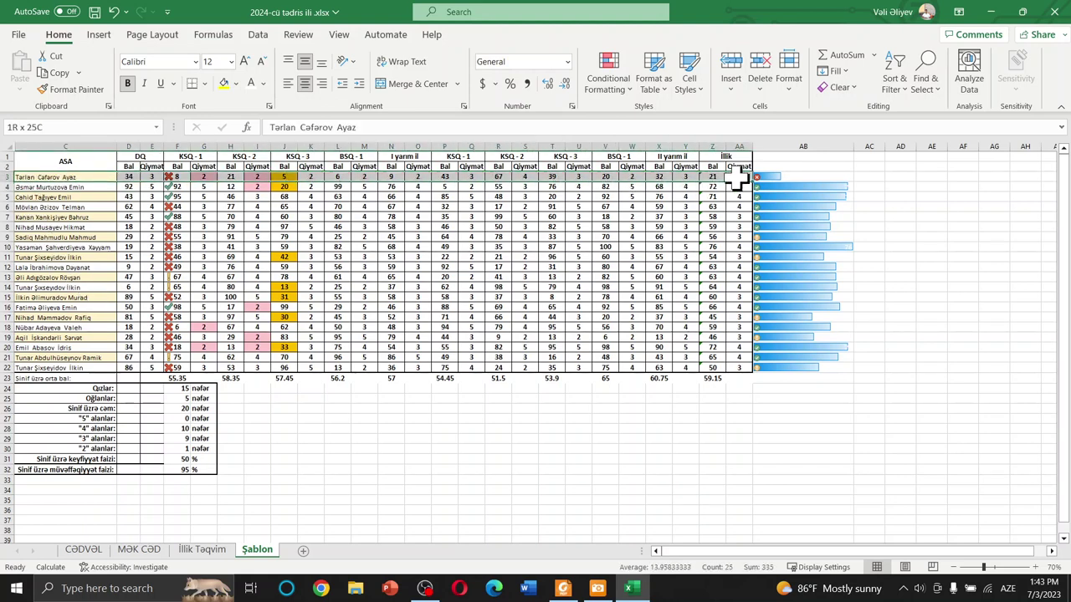
left_click(101, 35)
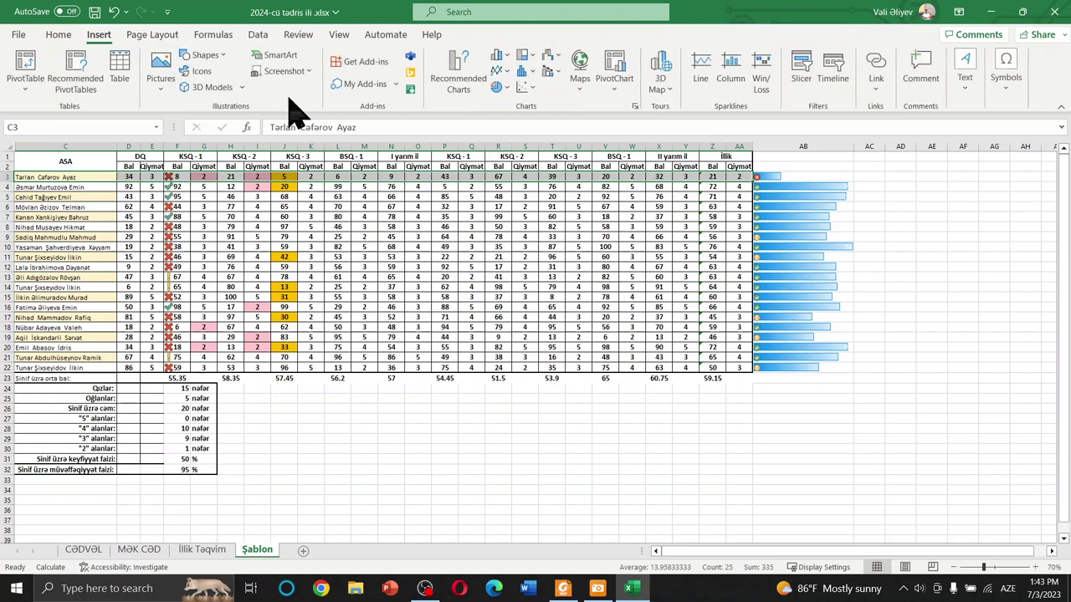
left_click(507, 70)
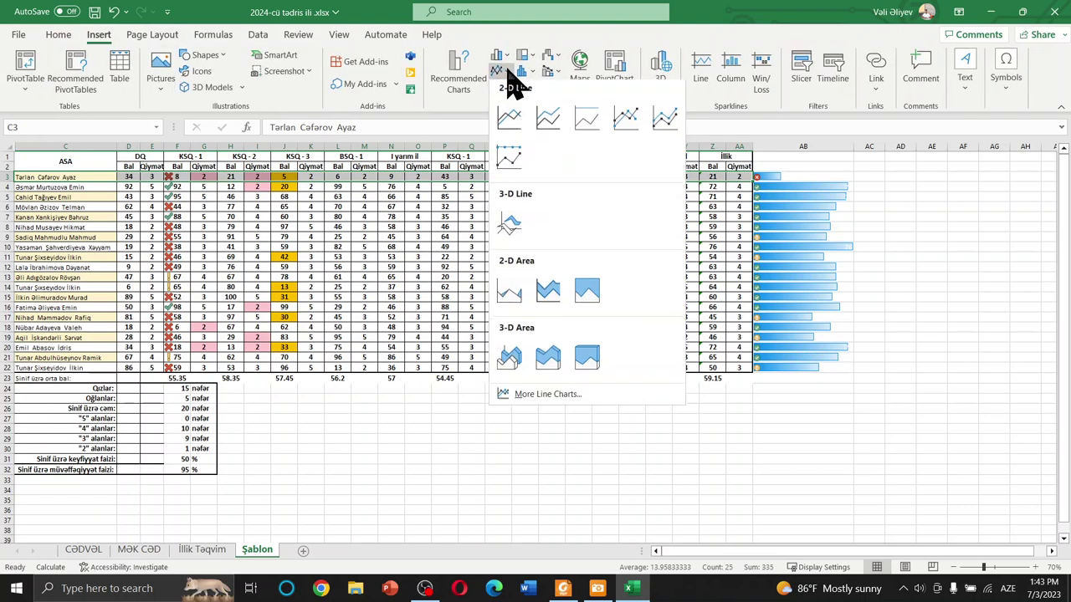
left_click(667, 123)
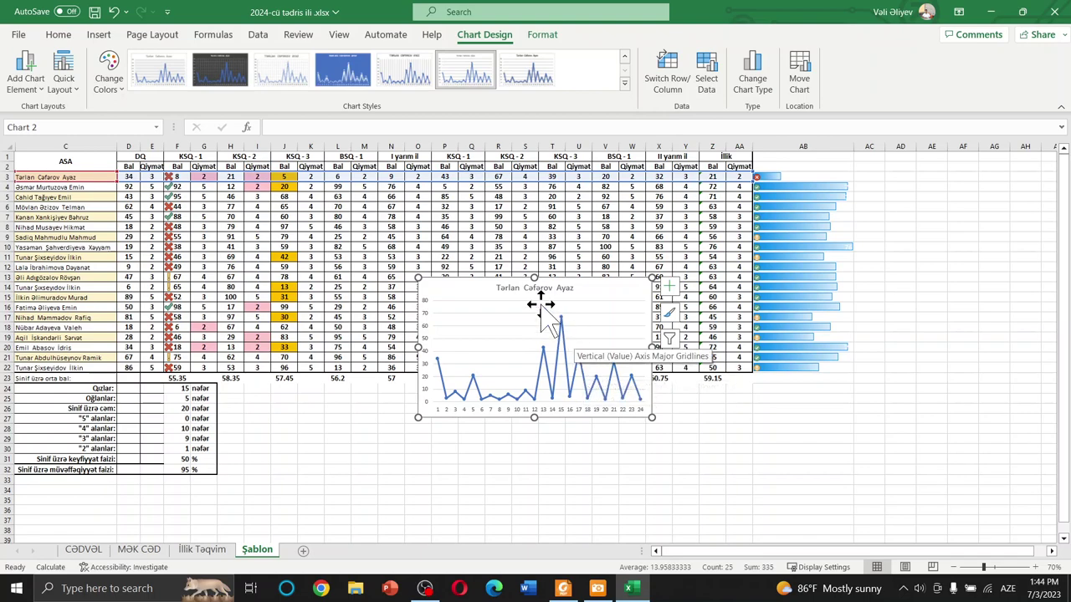
scroll(539, 339, "up", 1, "ctrl")
scroll(539, 339, "down", 1, "ctrl")
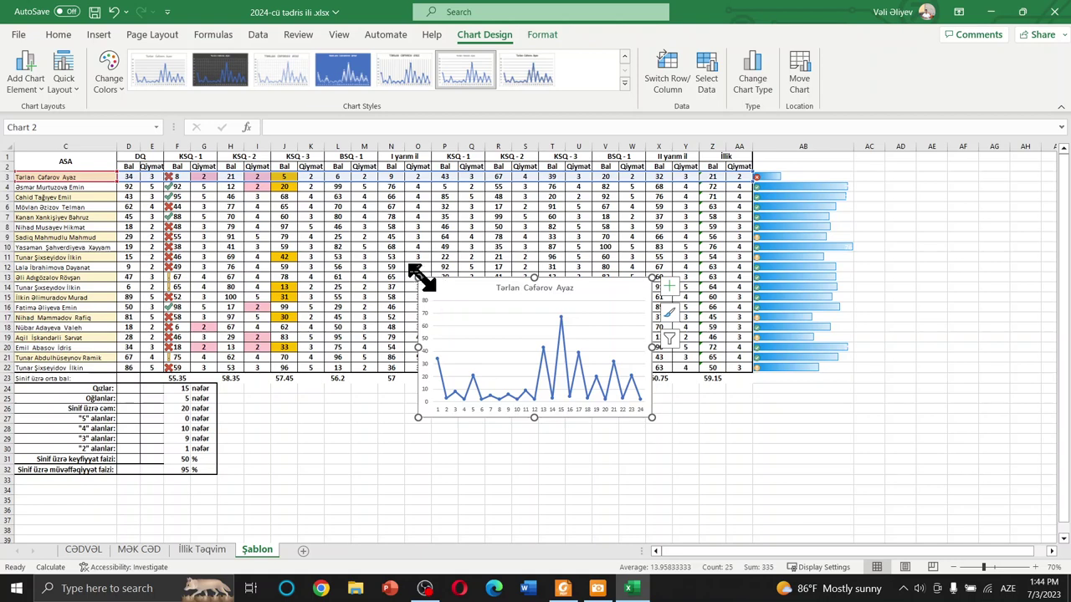
left_click_drag(421, 277, 325, 219)
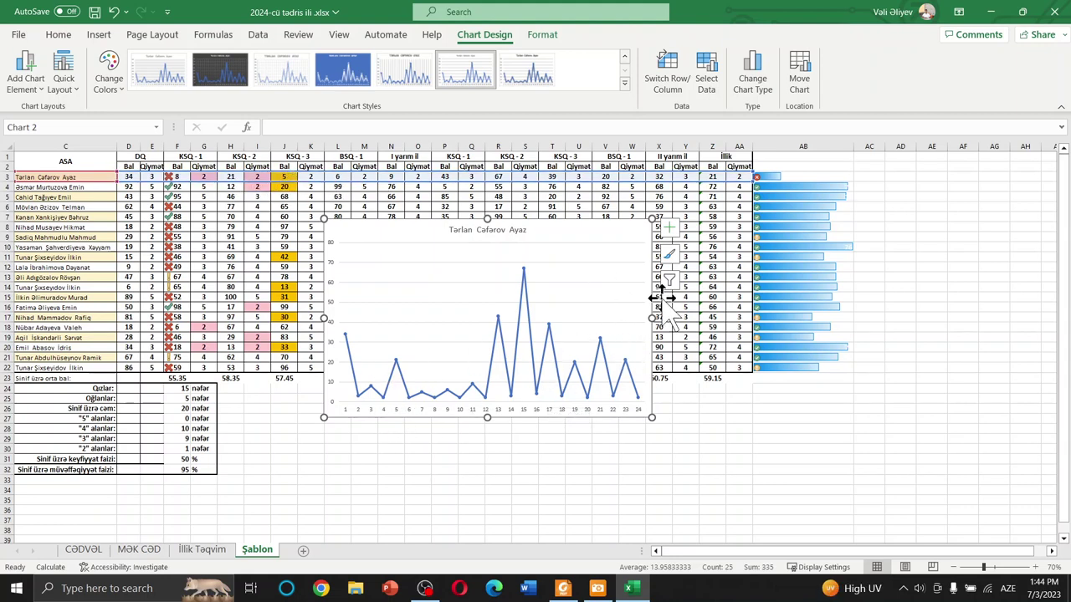
Add data labels to the first student's line chart.
left_click(670, 229)
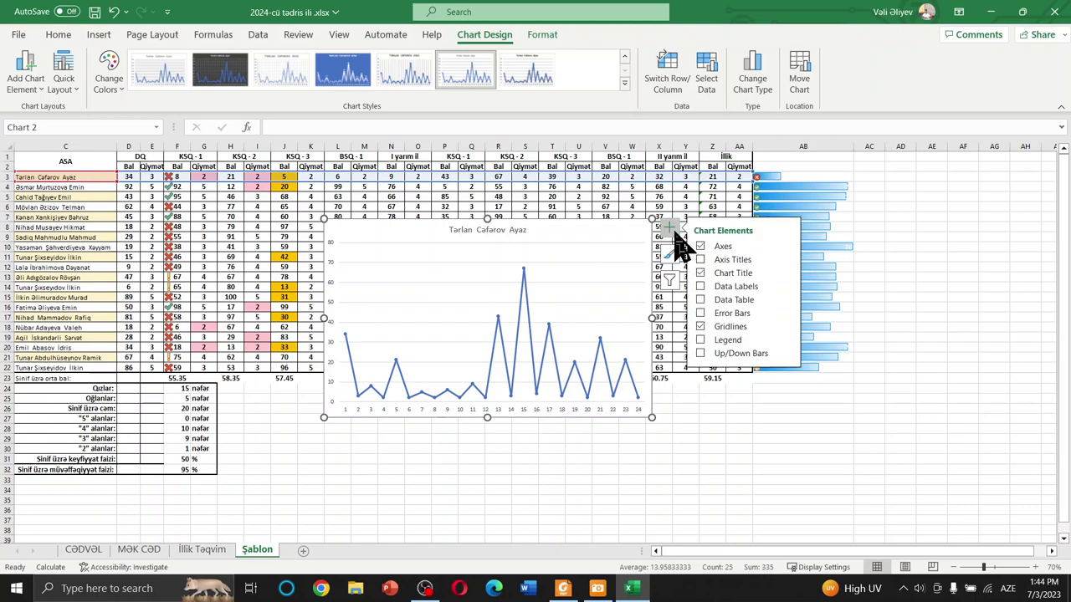
left_click(710, 287)
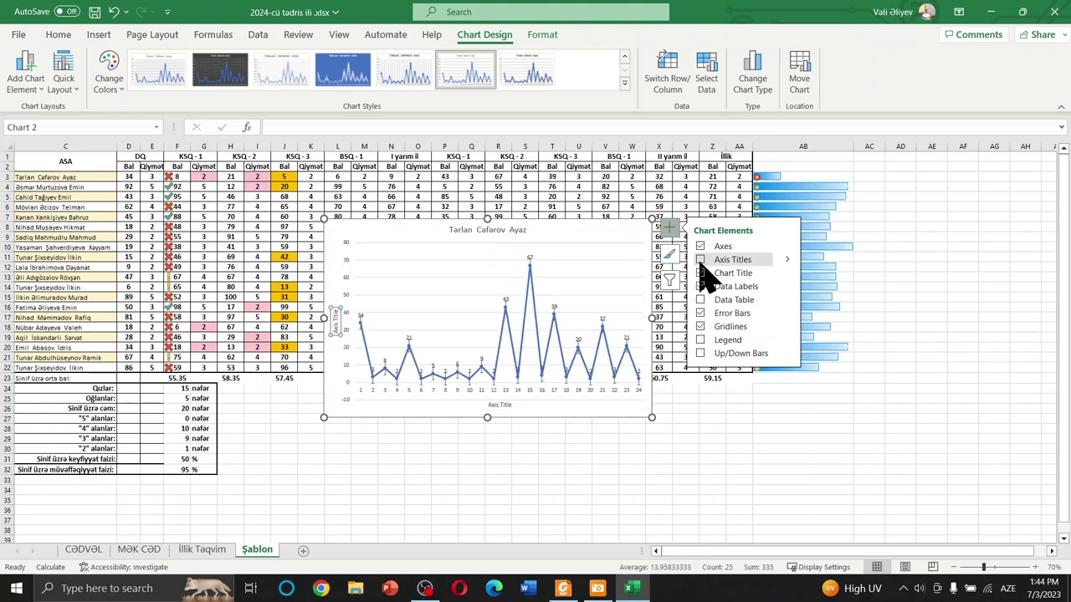
left_click(797, 459)
Move, restyle and enlarge the line chart, then delete it.
left_click(510, 292)
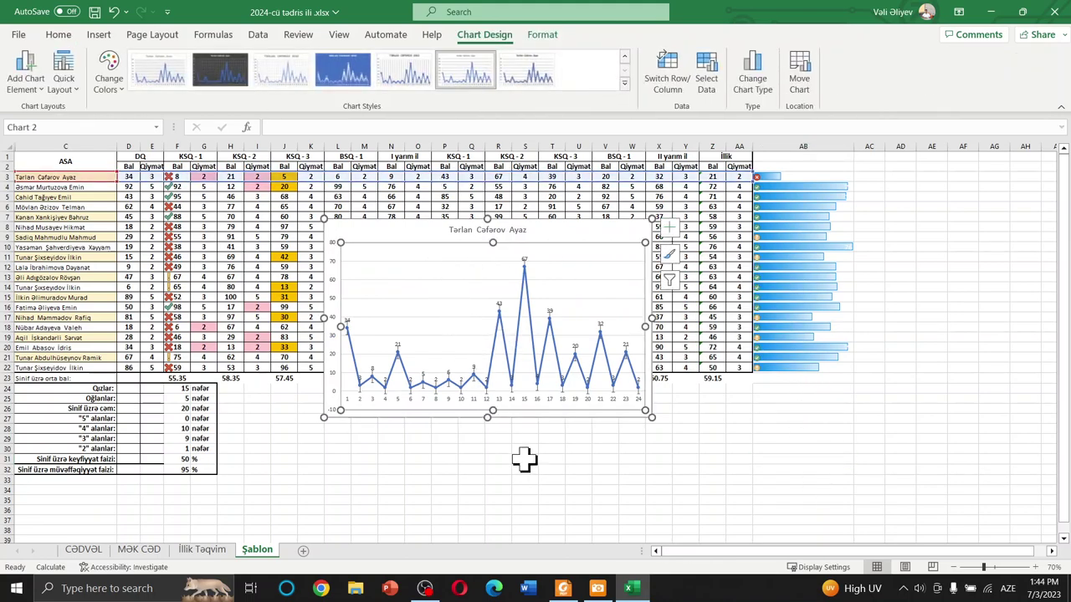
left_click(548, 480)
left_click(427, 259)
left_click_drag(366, 220, 328, 169)
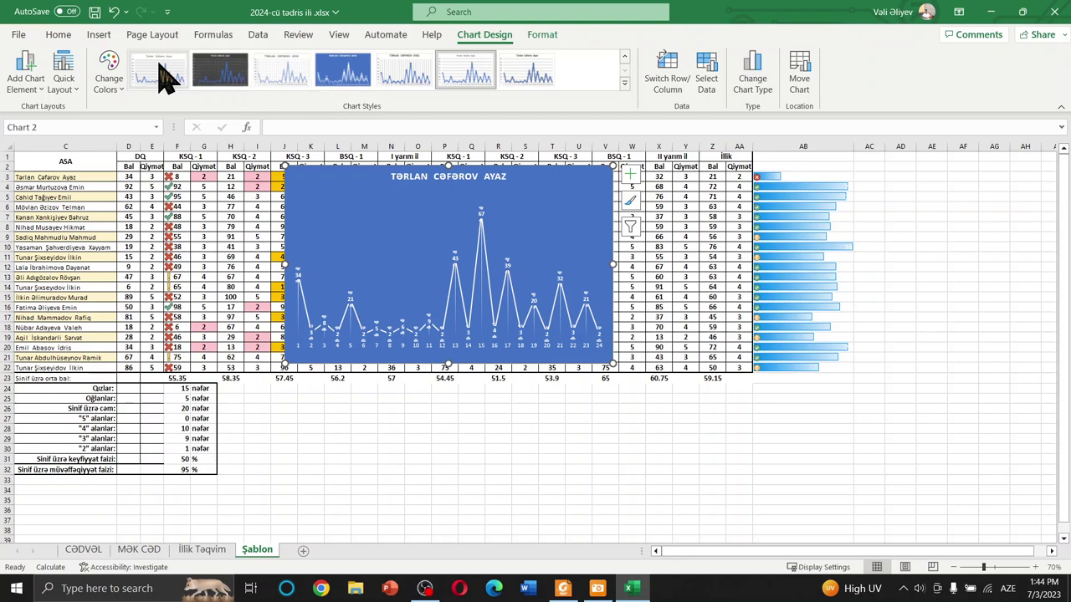
left_click(165, 80)
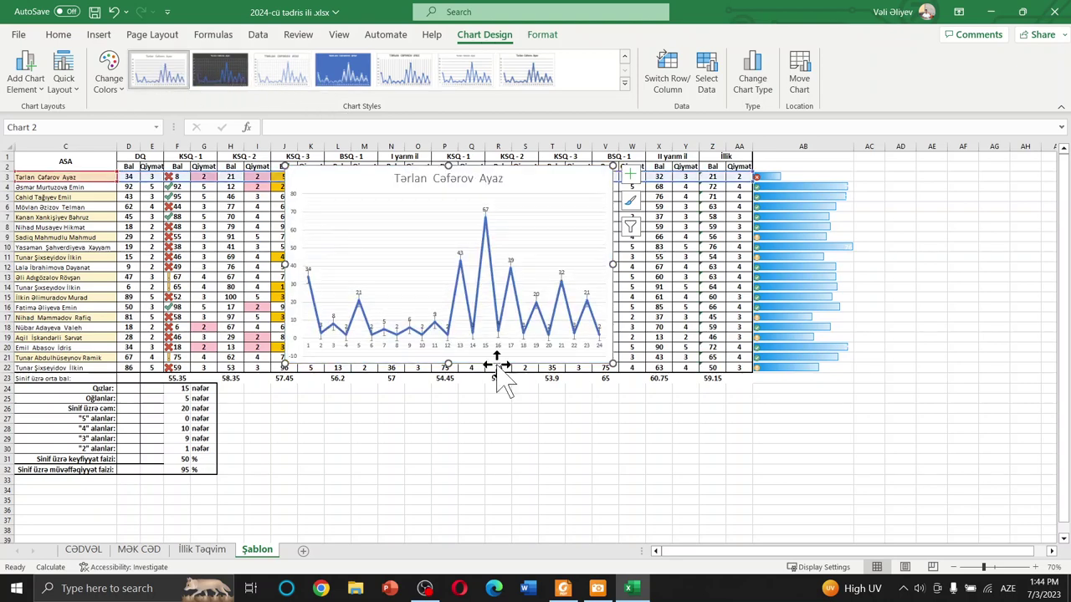
left_click_drag(613, 364, 754, 456)
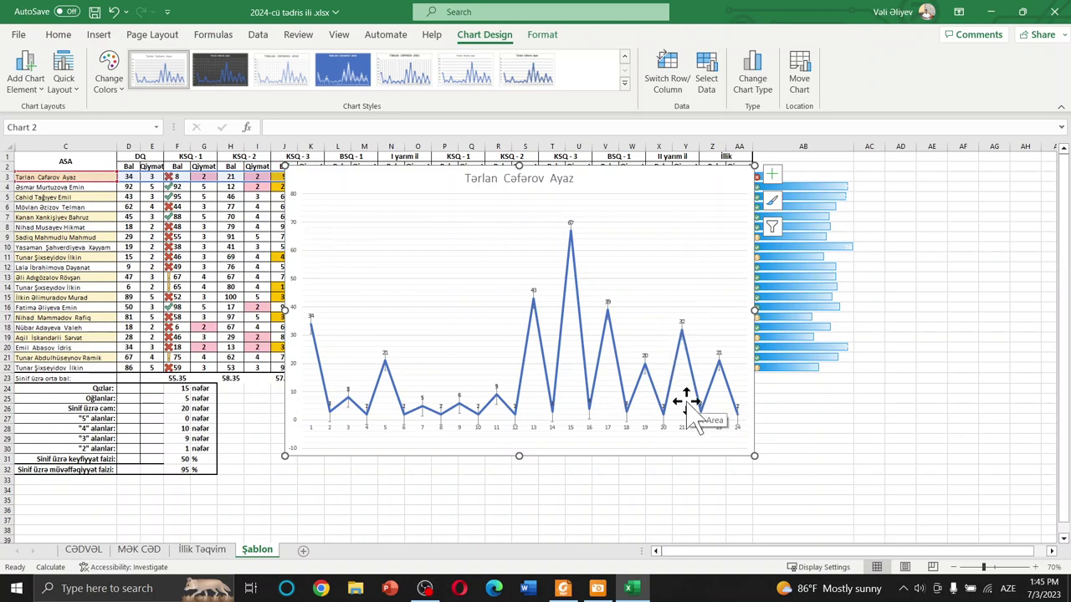
key("Delete")
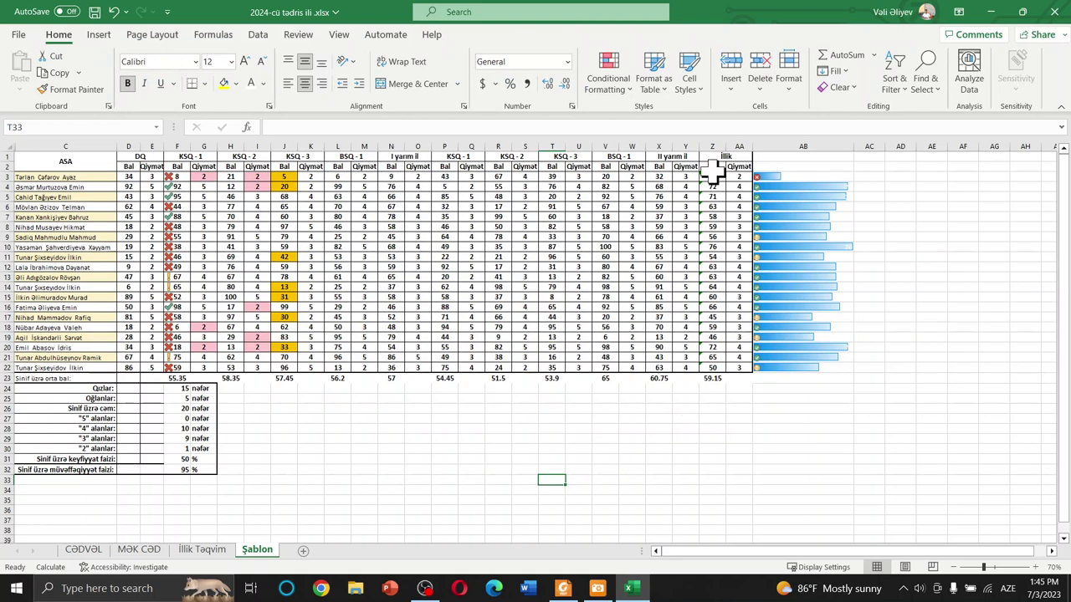
Insert a gradient-styled 3-D column chart of annual scores Z3:Z22 and enlarge it.
left_click_drag(712, 177, 709, 368)
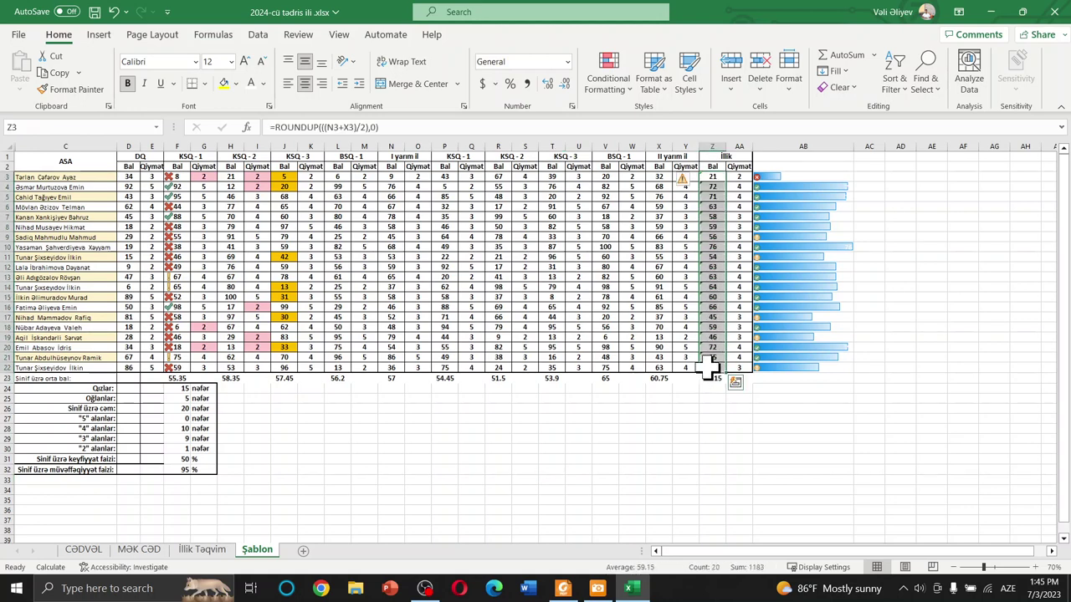
left_click(102, 39)
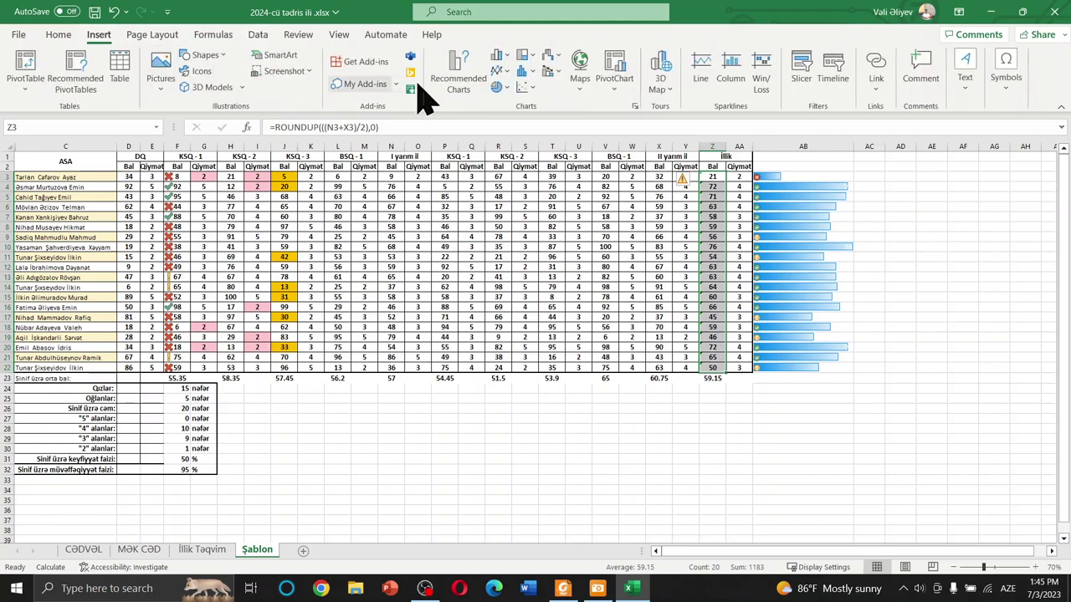
left_click(506, 57)
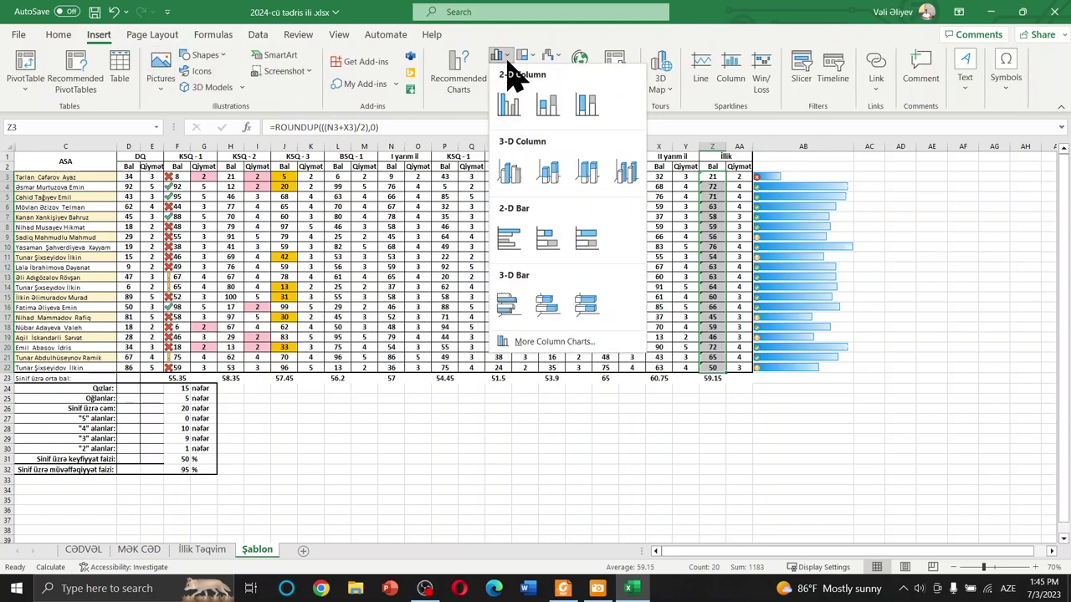
left_click(628, 174)
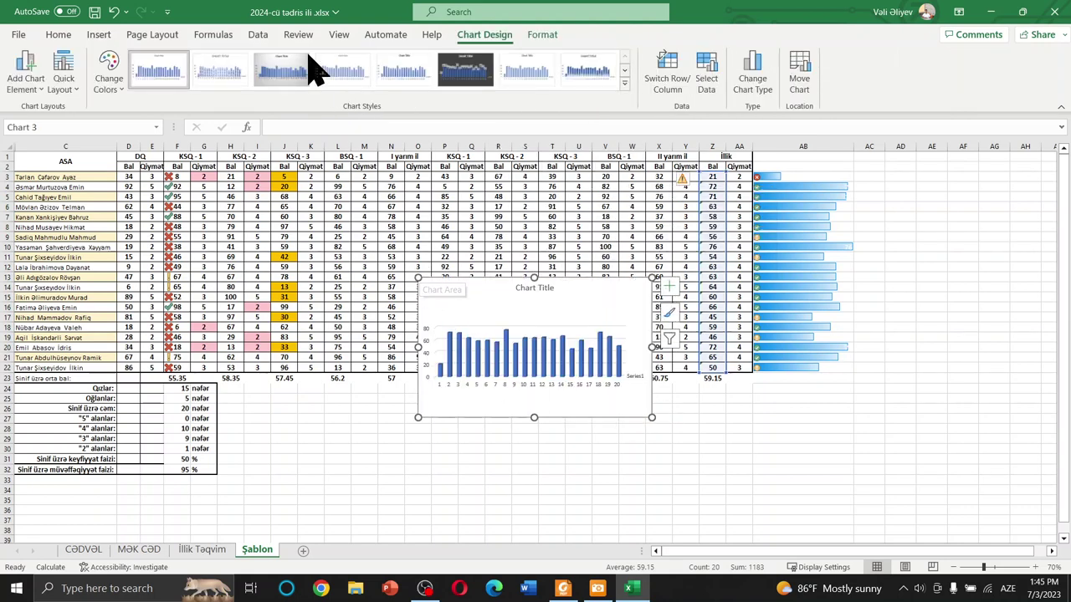
left_click(285, 71)
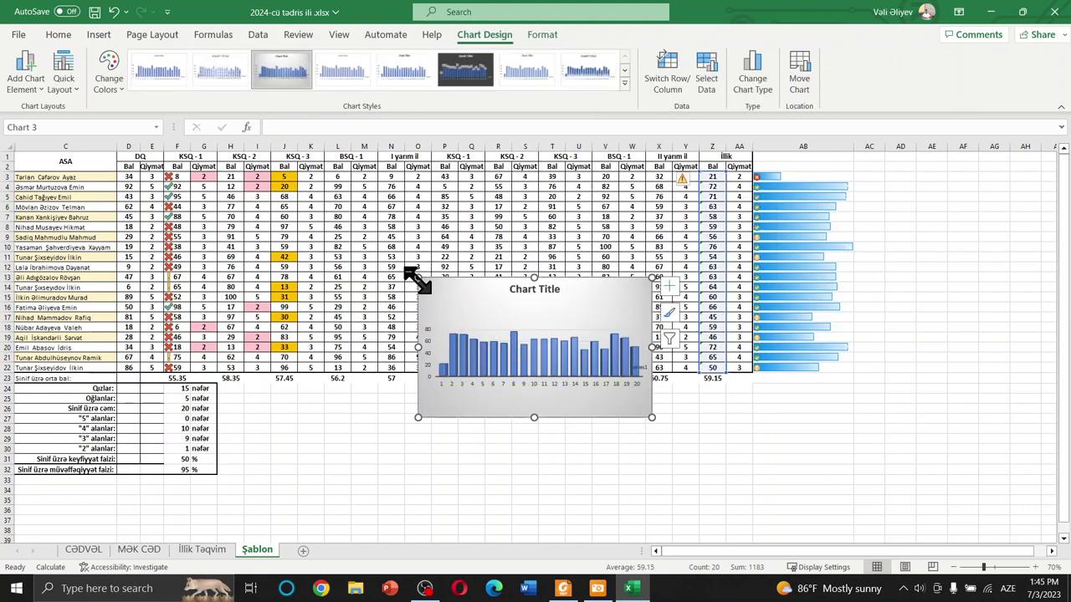
left_click_drag(418, 279, 299, 174)
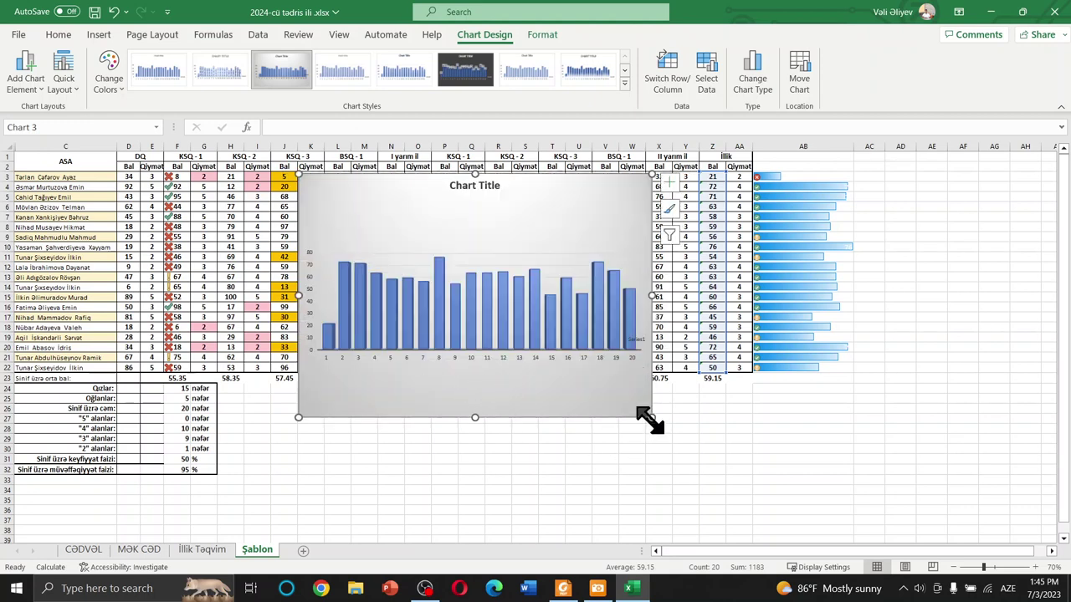
left_click_drag(651, 418, 801, 509)
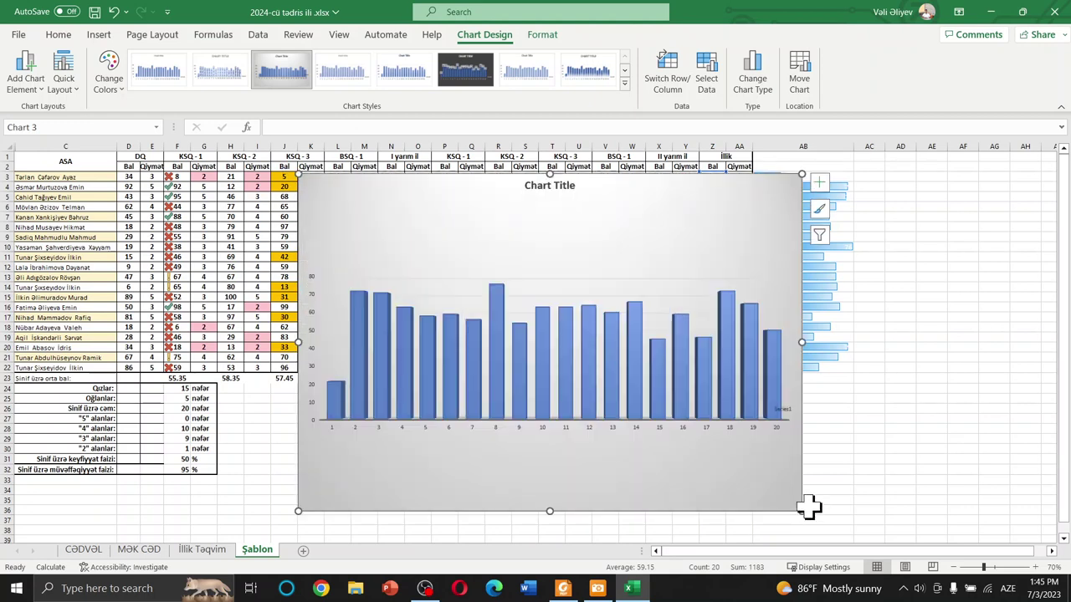
Add data labels to the columns, move the chart up-left and enlarge it further.
left_click(820, 184)
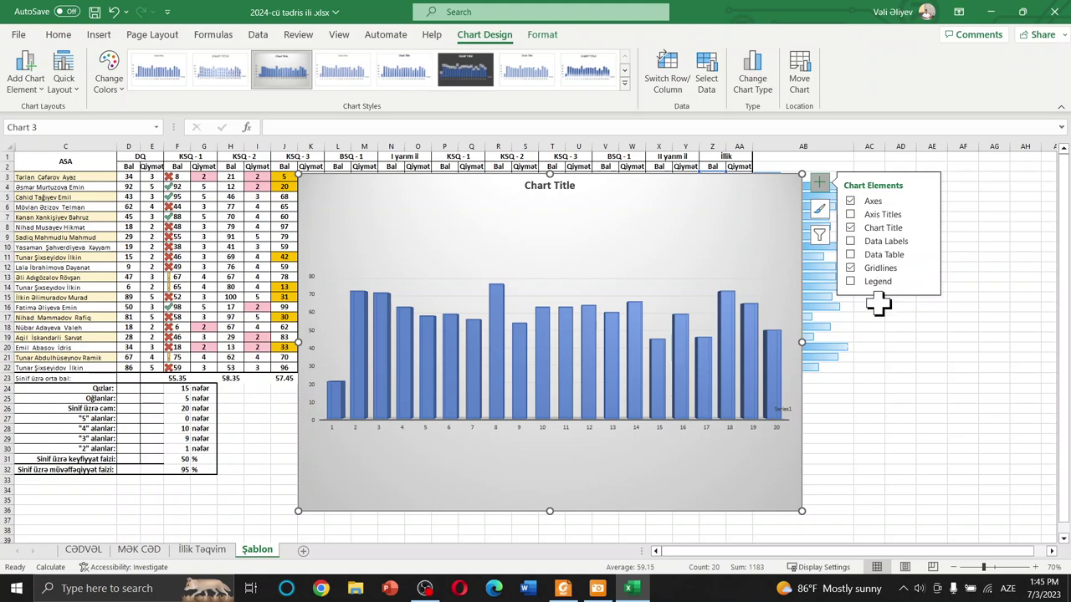
left_click(853, 244)
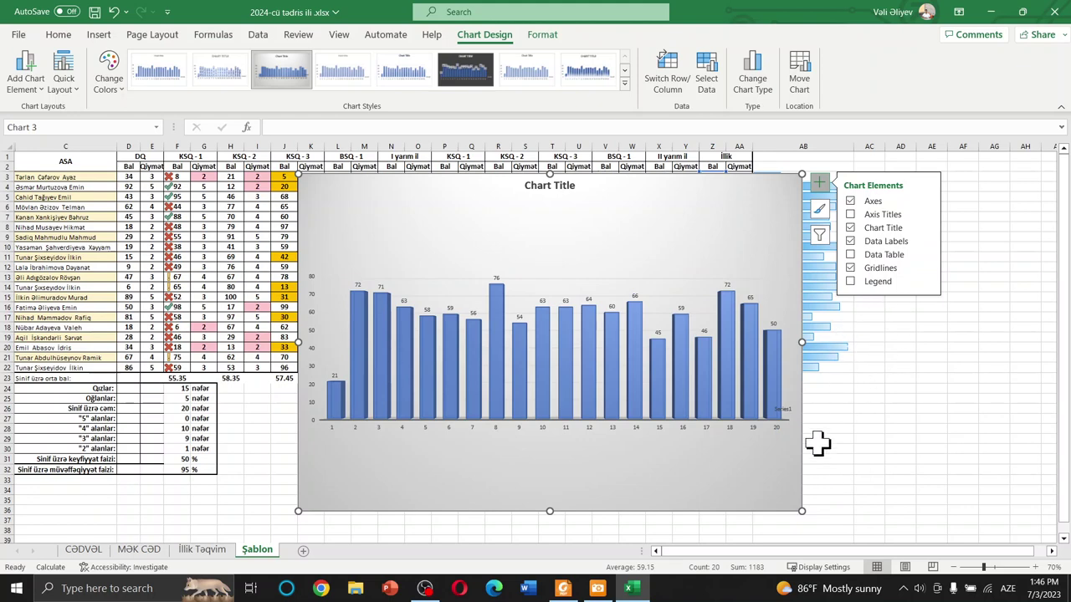
left_click(843, 460)
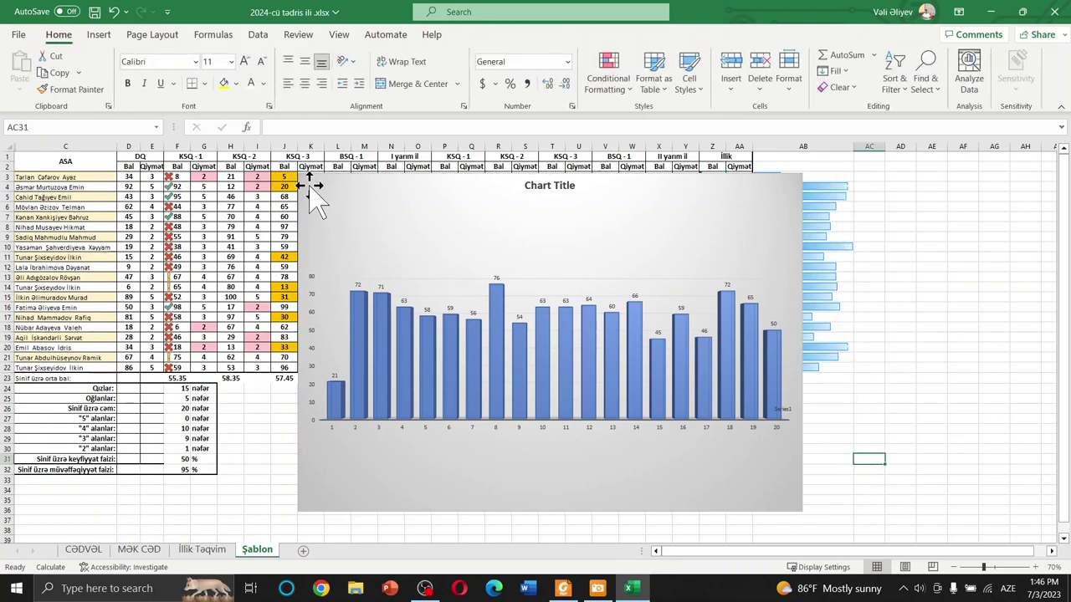
left_click_drag(322, 189, 276, 167)
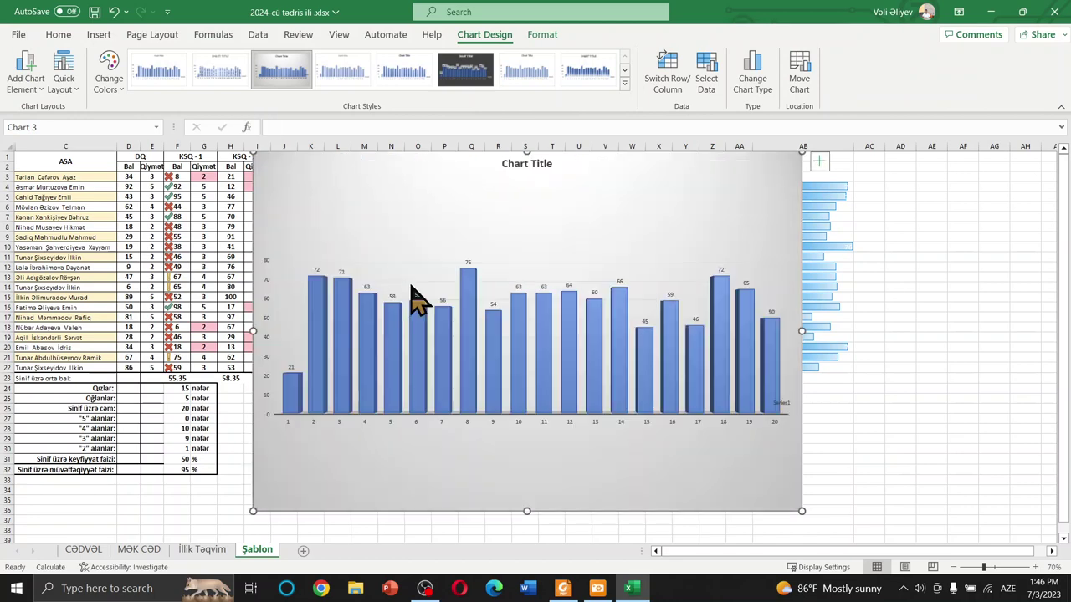
left_click_drag(801, 510, 850, 538)
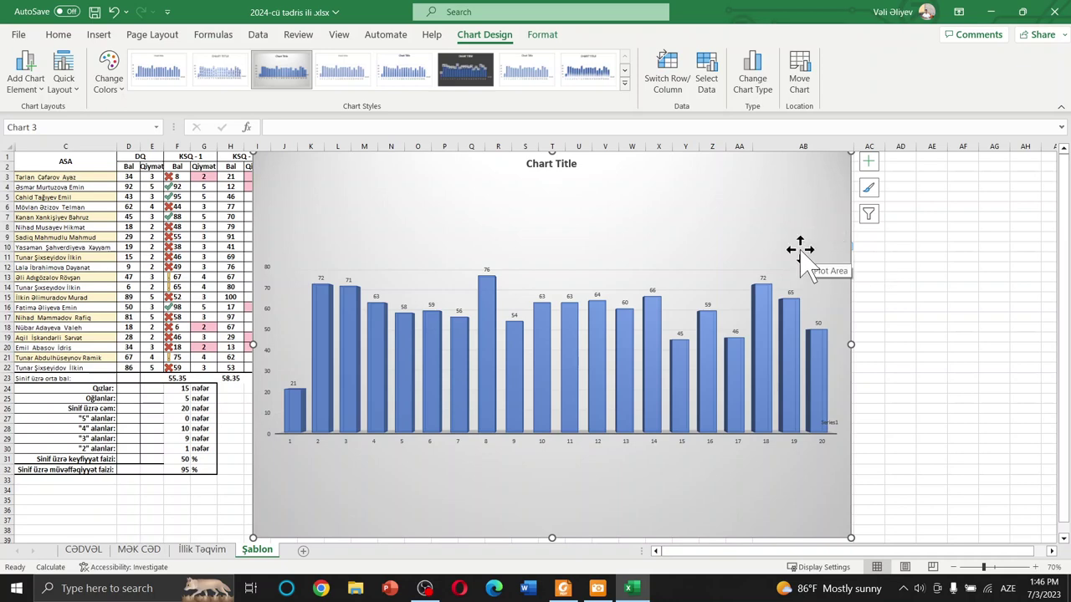
Delete the 3-D column chart and hide term columns D through Y.
key("Delete")
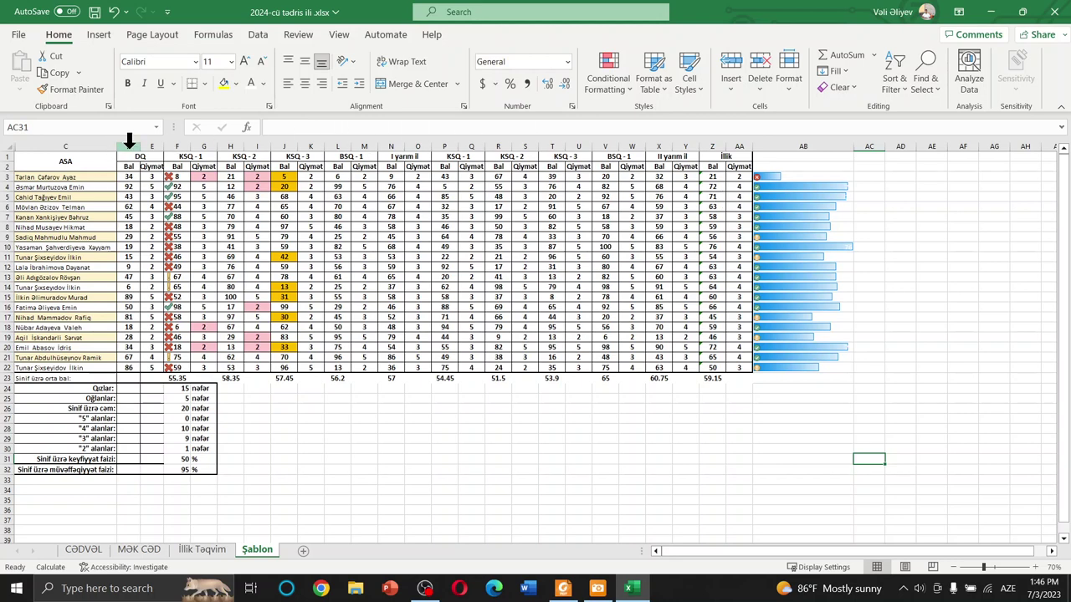
left_click_drag(129, 139, 747, 154)
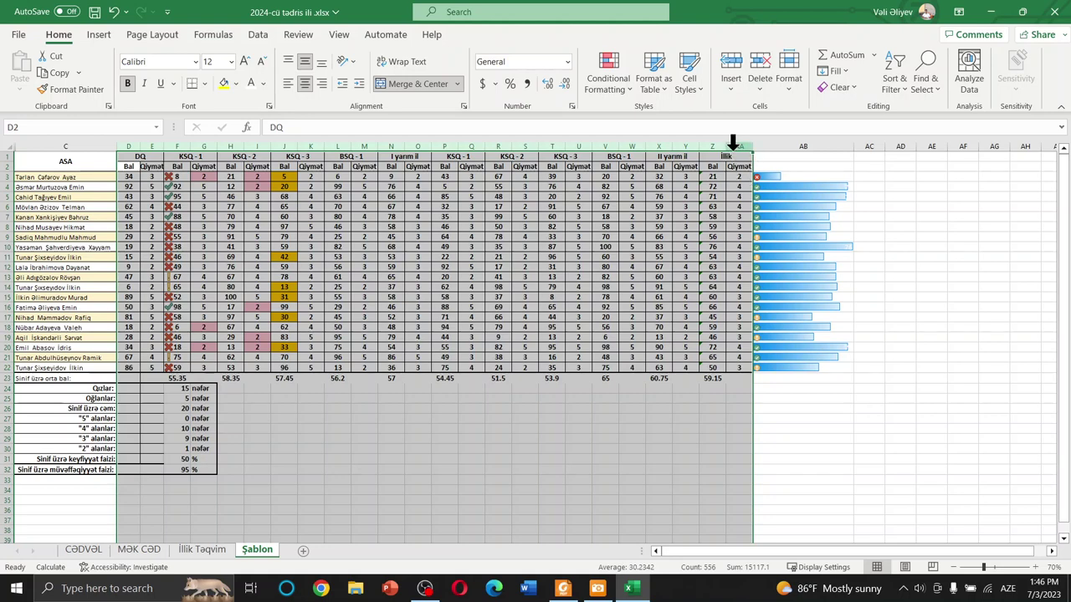
left_click(711, 142)
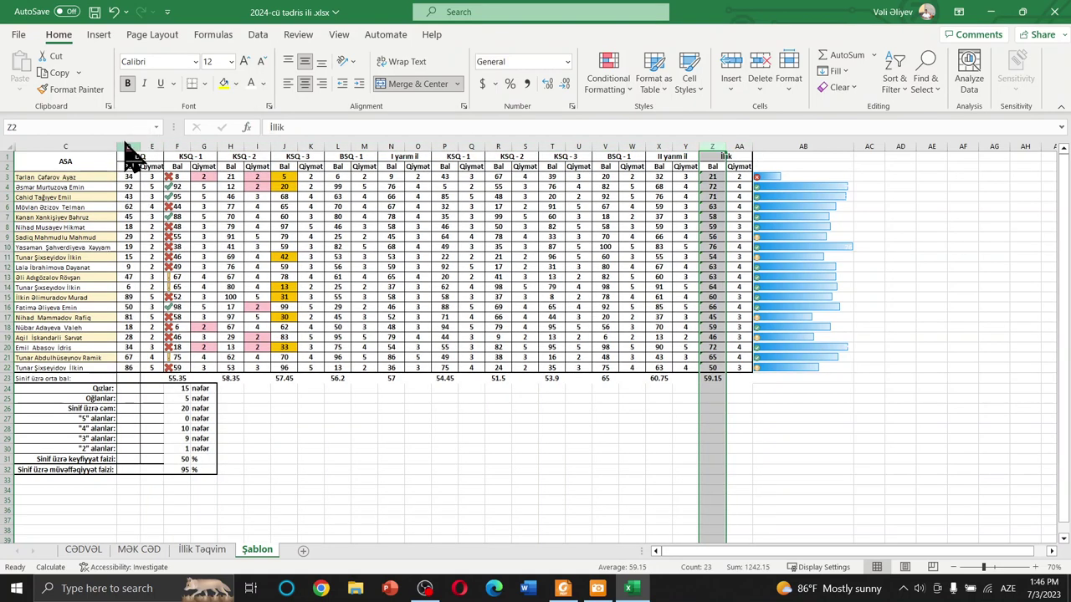
left_click_drag(131, 142, 693, 184)
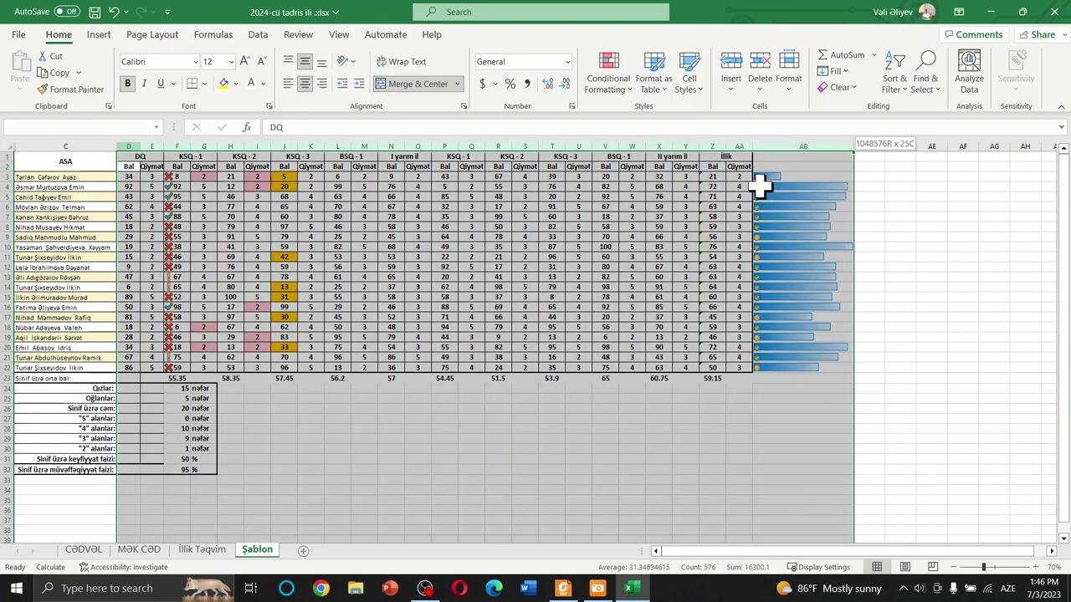
right_click(665, 145)
left_click(721, 390)
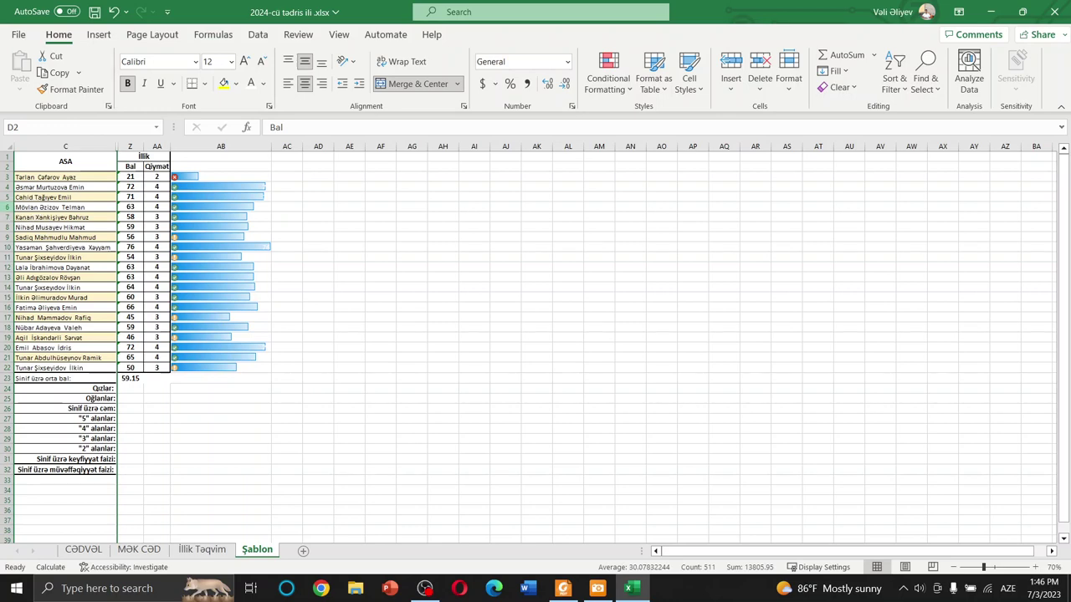
Select the student names and annual scores in C3:Z22.
scroll(33, 201, "up", 1, "ctrl")
scroll(9, 209, "up", 1, "ctrl")
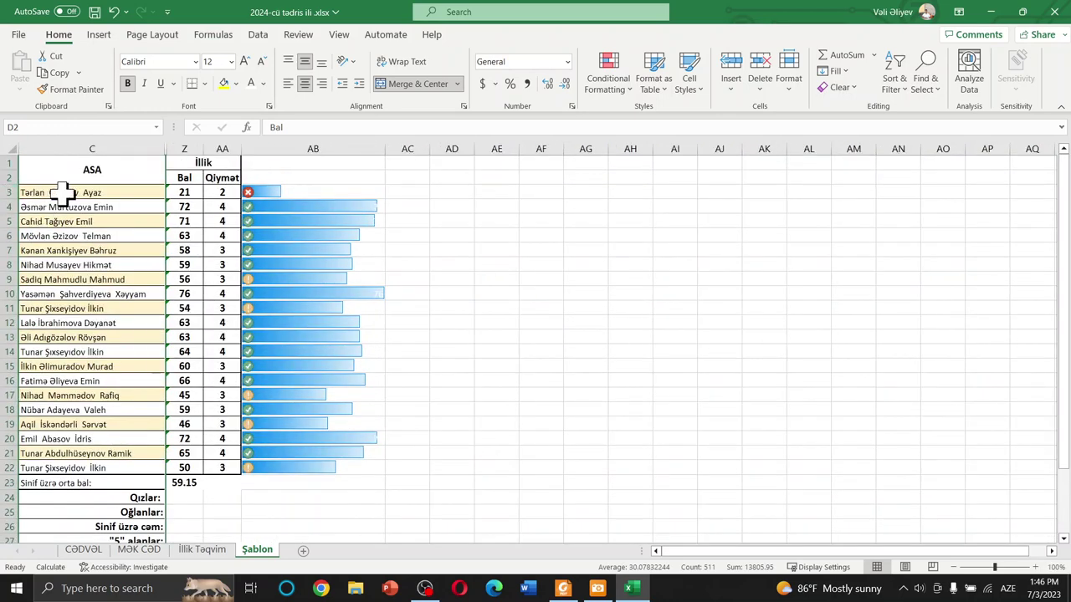
left_click_drag(63, 192, 190, 460)
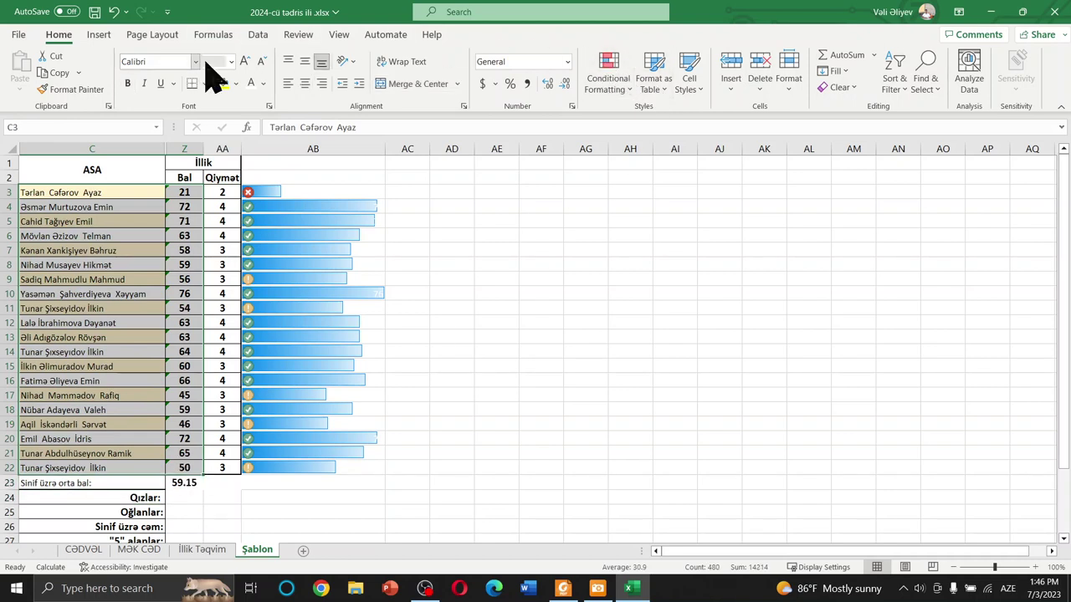
Select names C3:C22 plus scores Z3:Z22 and insert a 3-D Column chart.
left_click(100, 36)
left_click(501, 58)
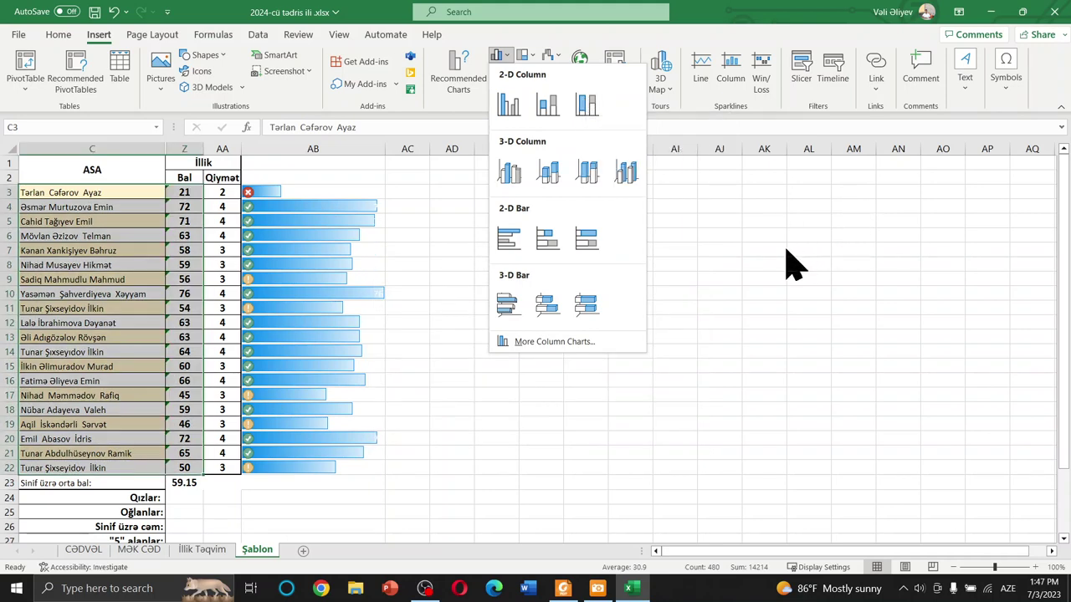
left_click(787, 264)
left_click(493, 250)
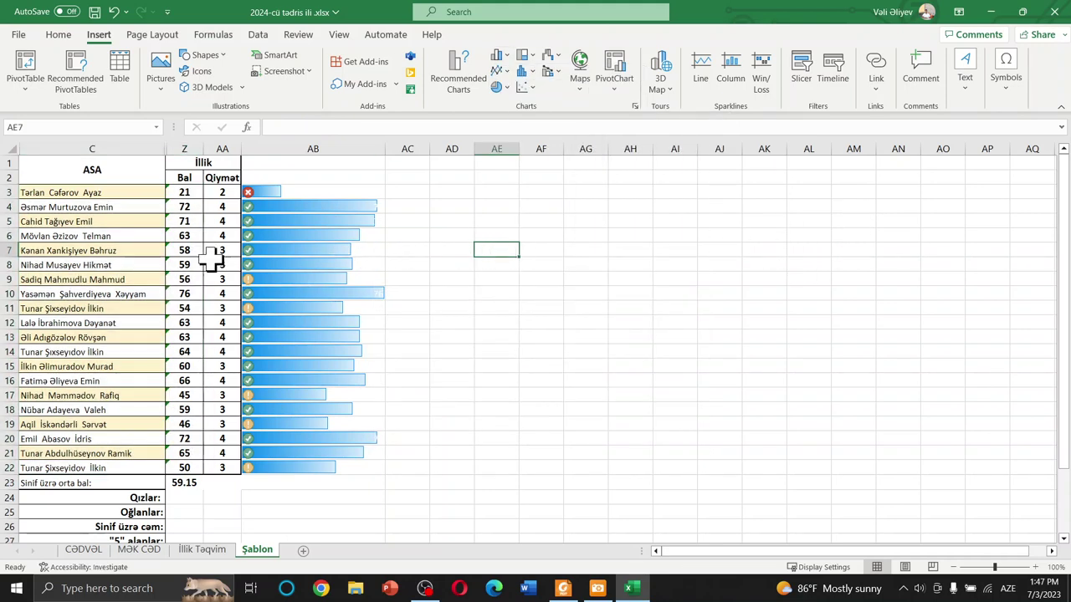
left_click_drag(90, 192, 124, 464)
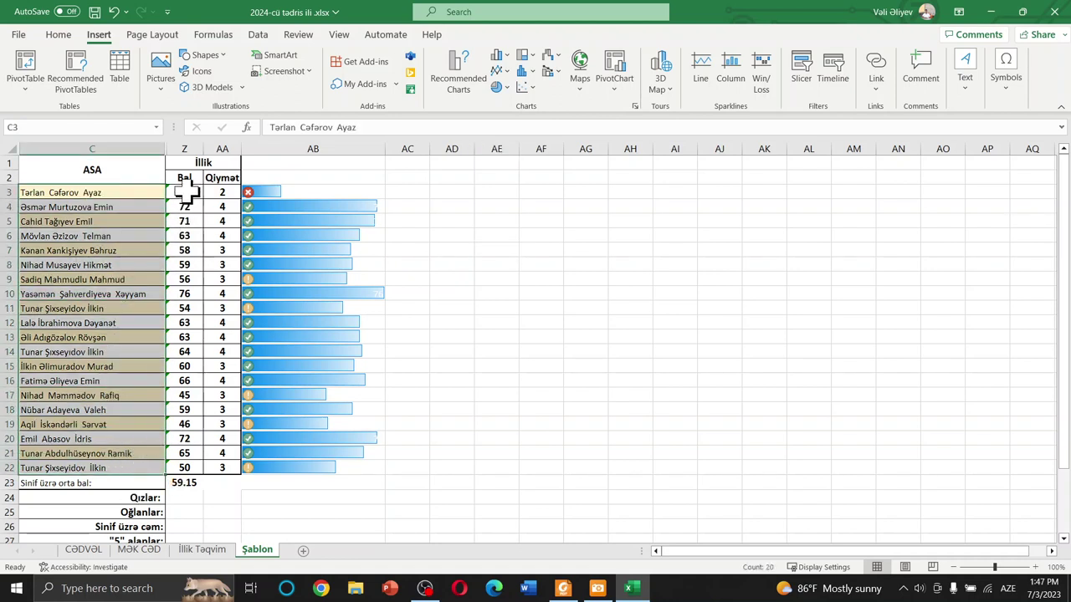
left_click_drag(186, 188, 188, 466, "ctrl")
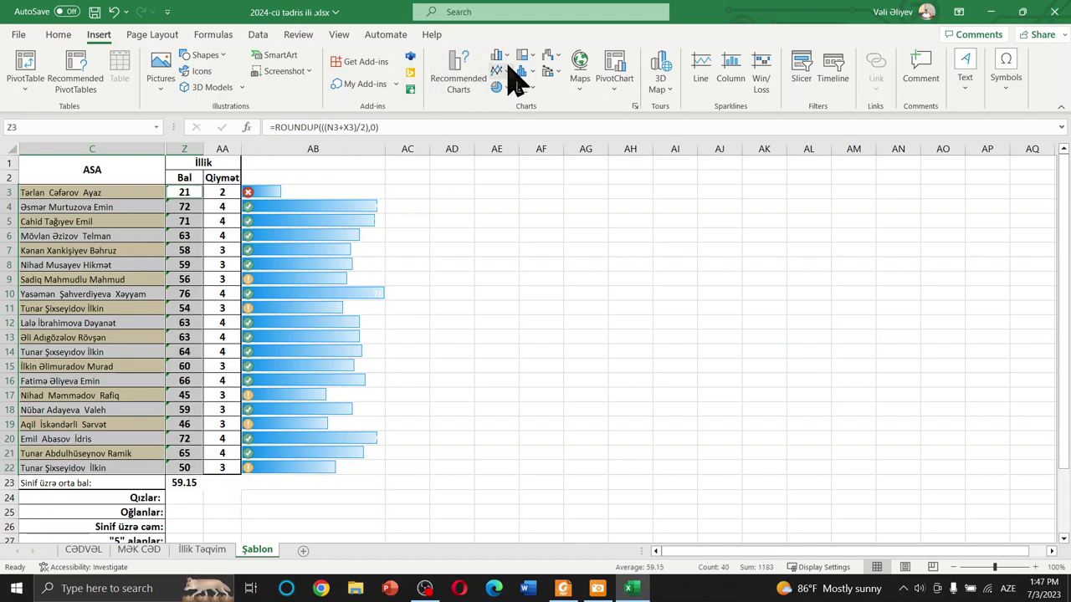
left_click(502, 57)
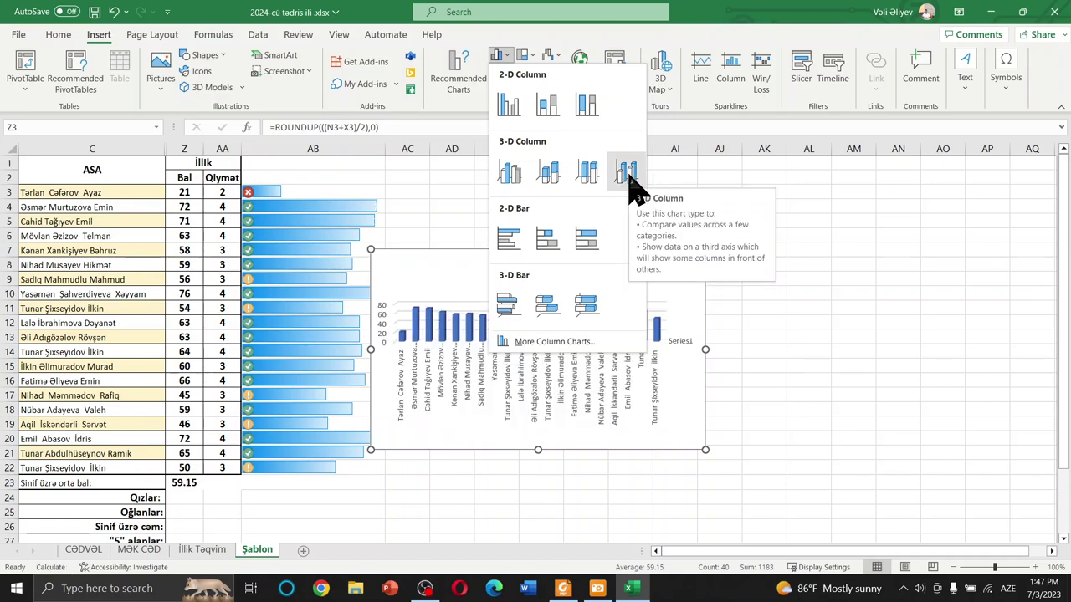
left_click(630, 174)
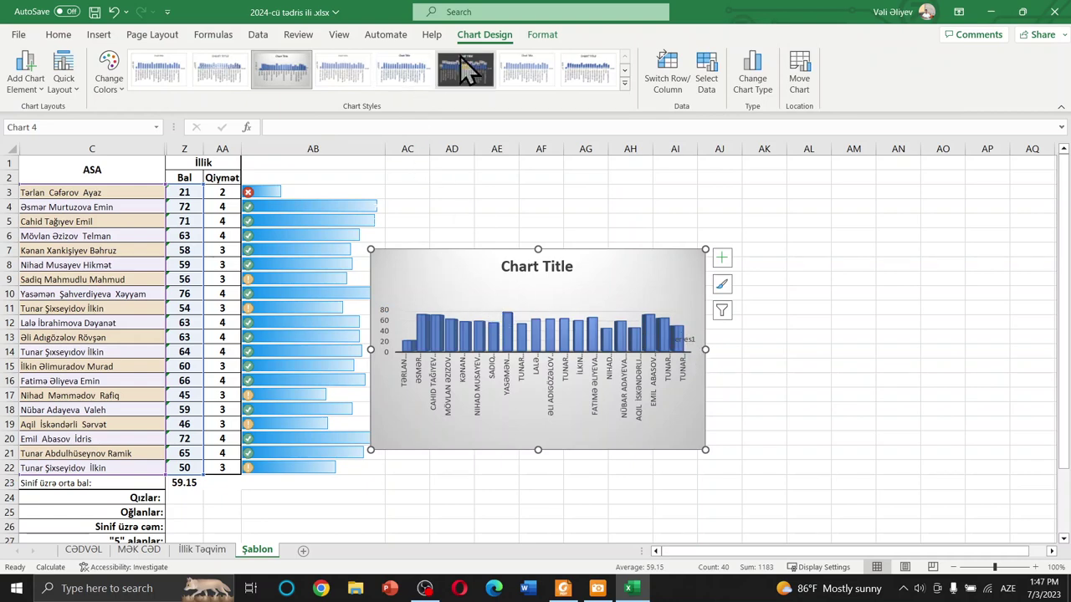
Give the chart a plain light style and show score data labels above each column.
left_click(624, 85)
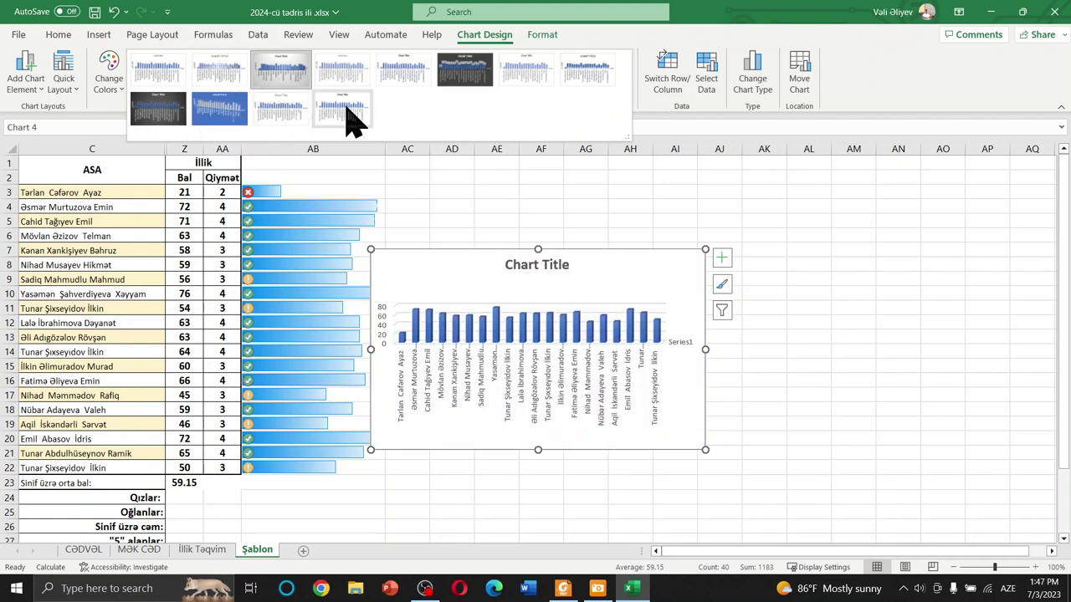
left_click(282, 122)
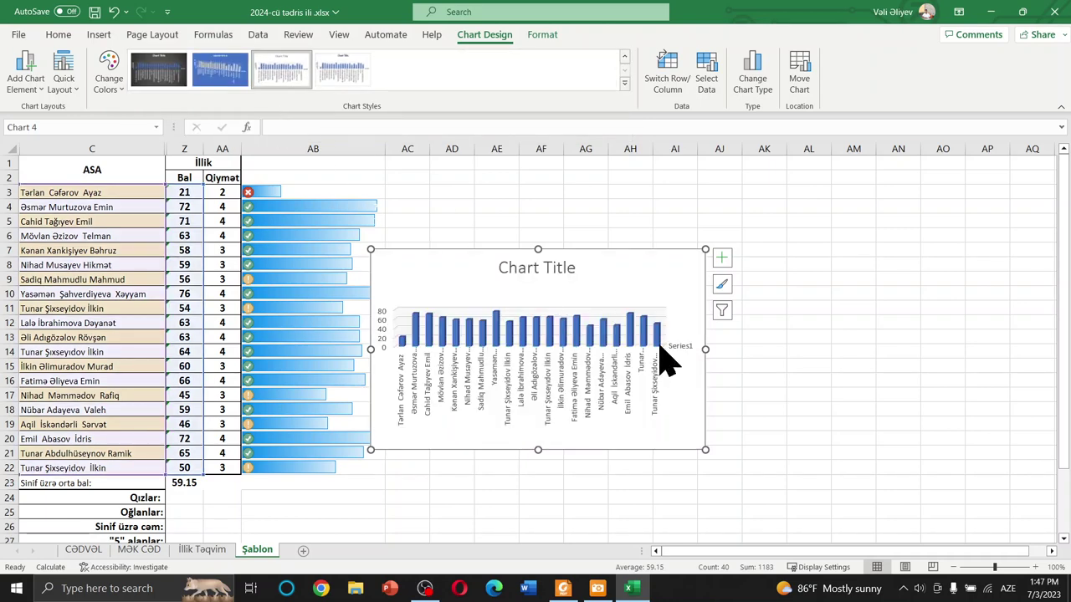
left_click(722, 260)
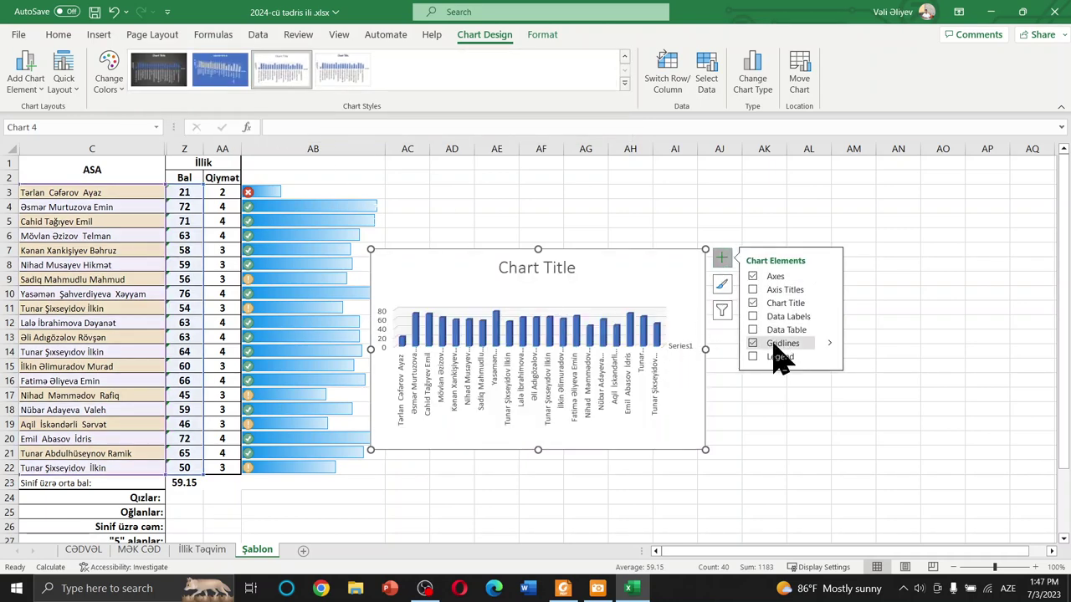
left_click(752, 317)
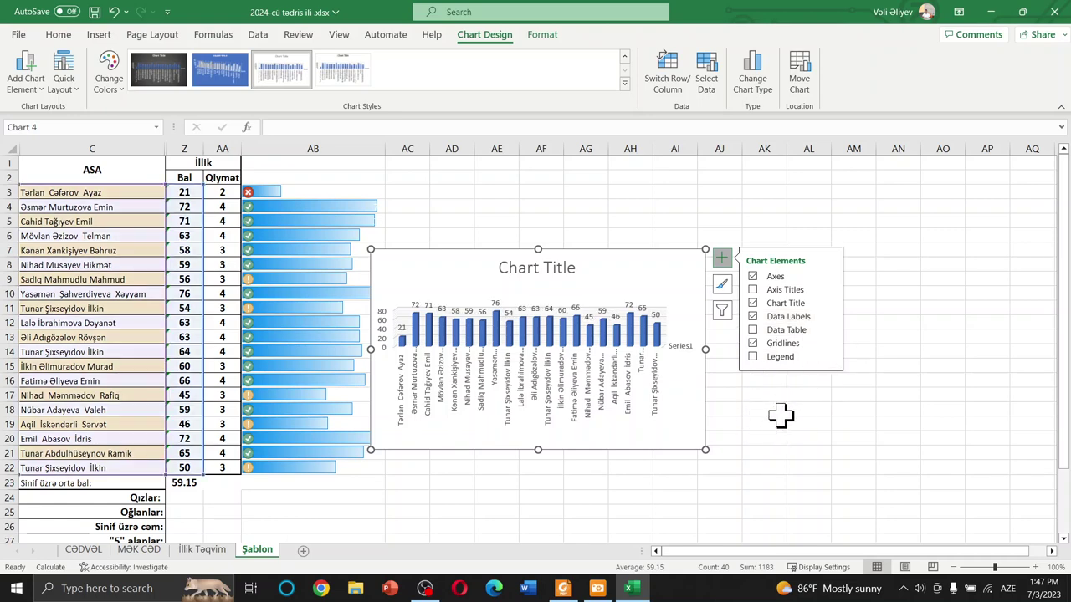
left_click(782, 416)
left_click(617, 414)
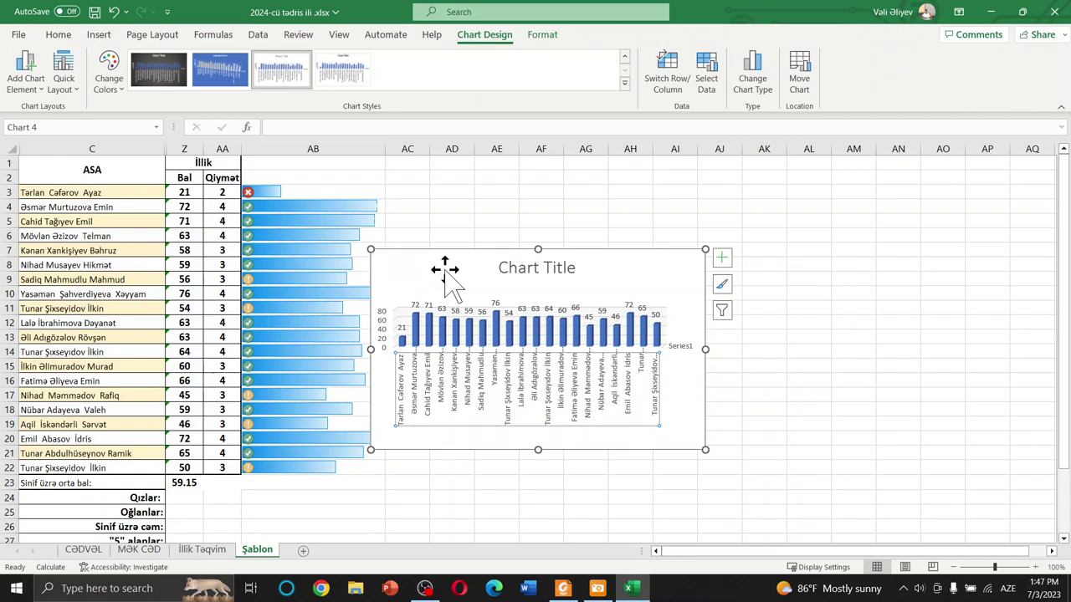
Check fill colour options without changing anything, then select the chart title.
left_click(65, 36)
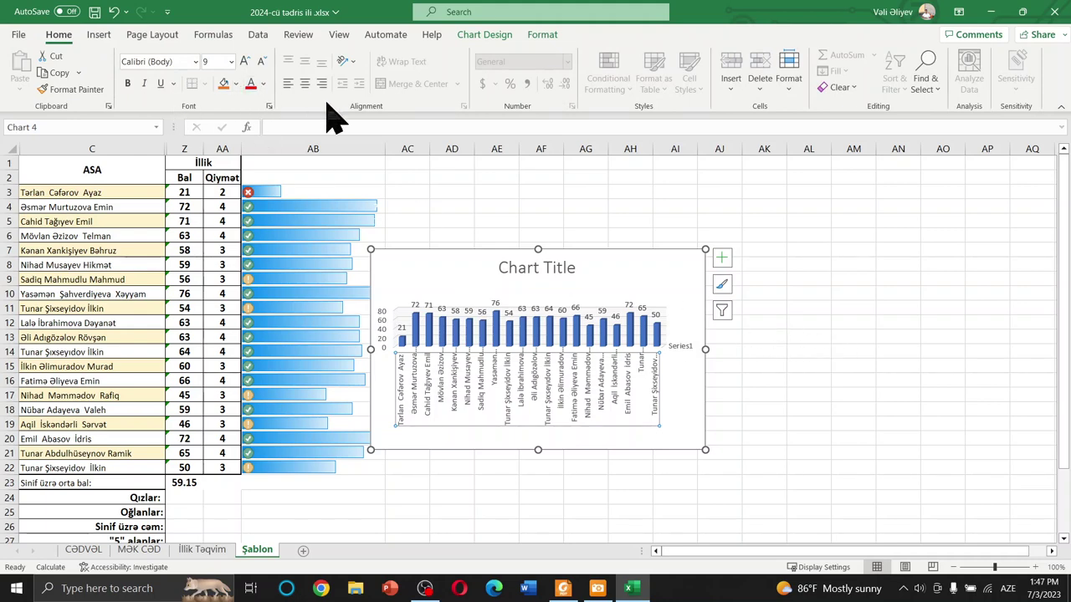
left_click(236, 83)
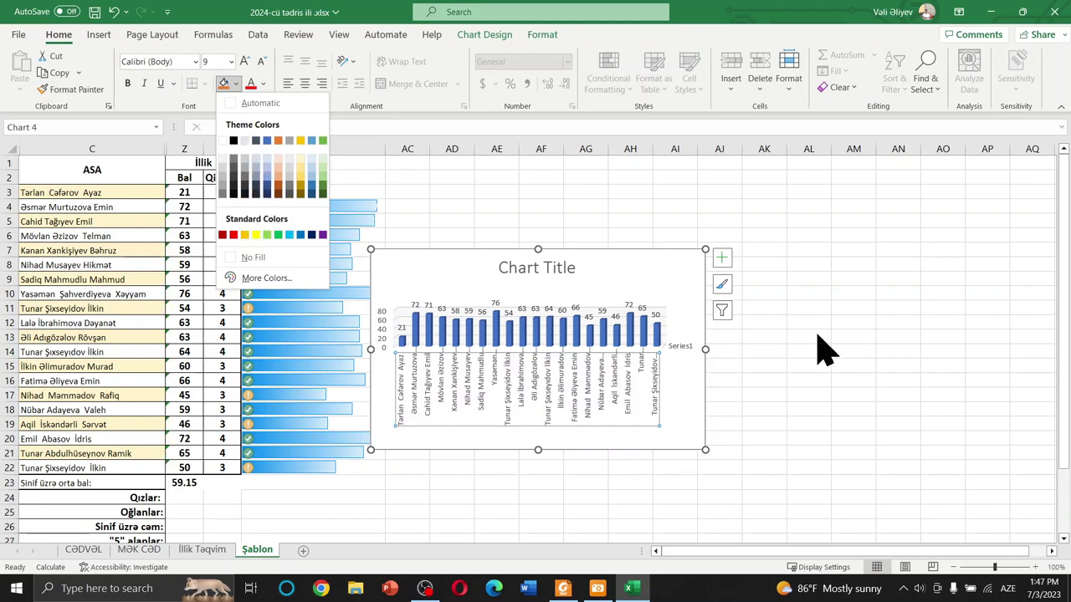
left_click(810, 282)
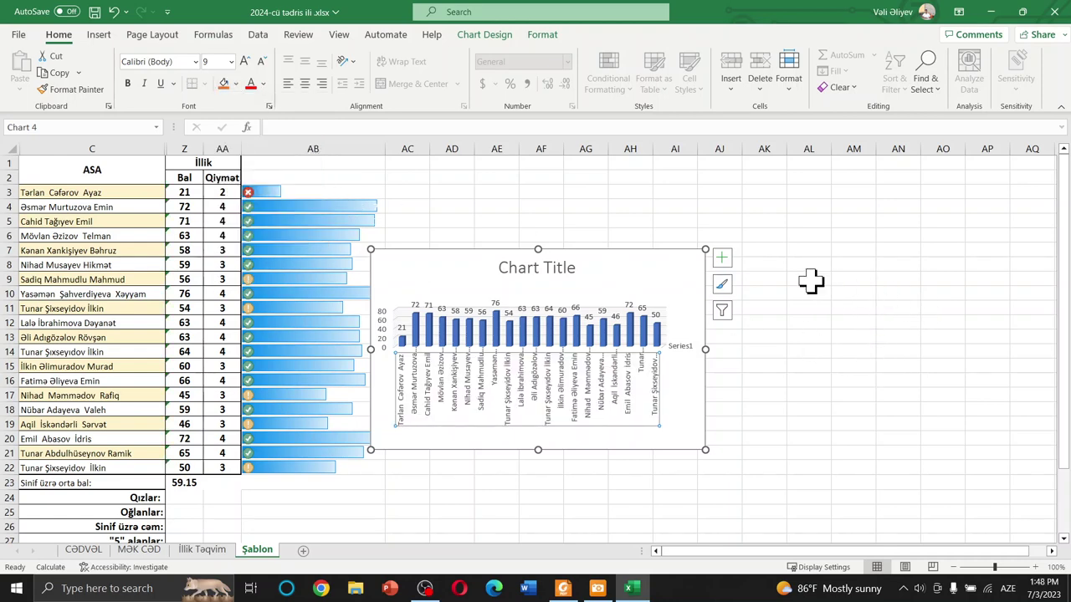
left_click(806, 407)
left_click(686, 425)
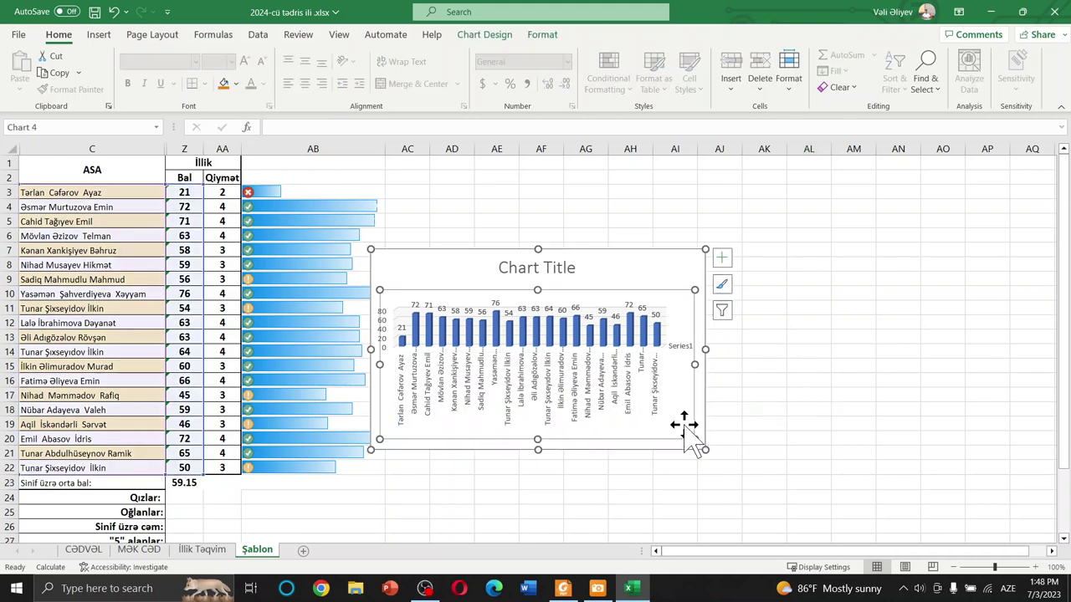
left_click(753, 377)
Retitle the chart 'İLLİK QİYMƏTLƏR'.
left_click(552, 266)
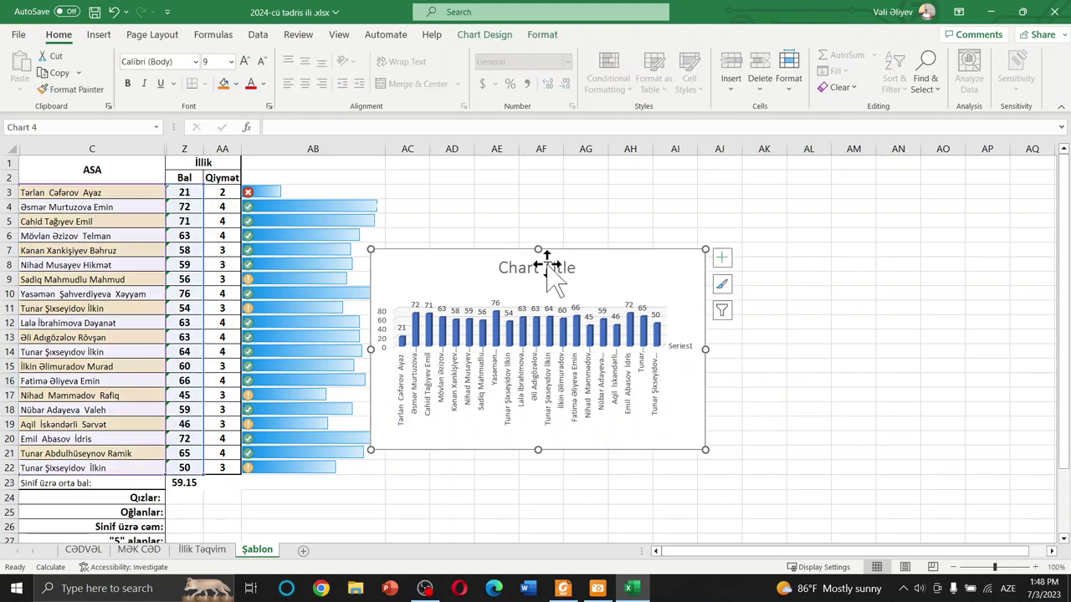
double_click(551, 266)
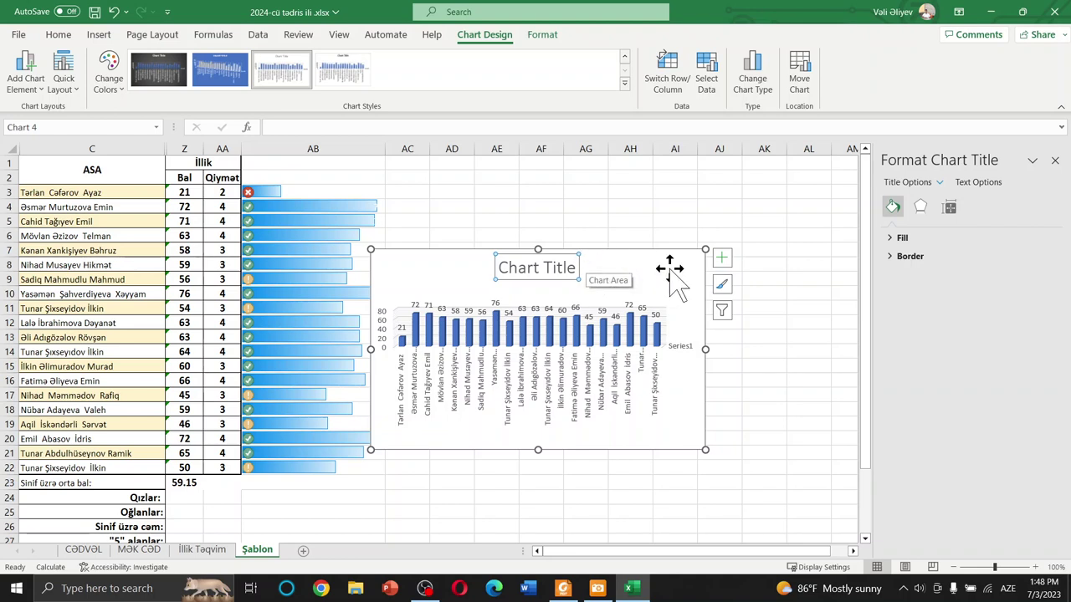
left_click_drag(530, 268, 590, 259)
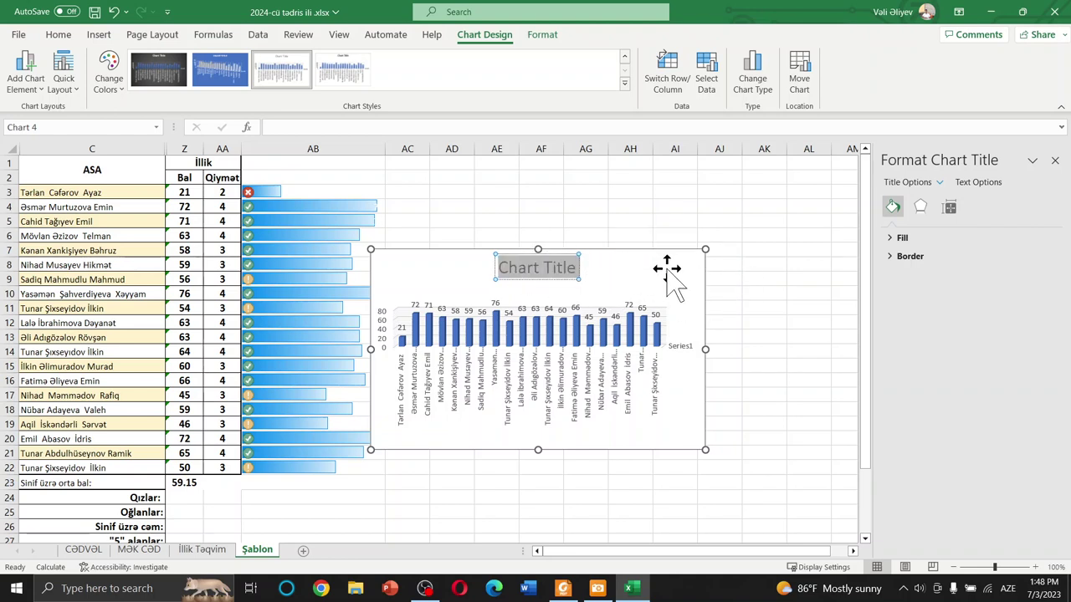
key("BackSpace")
type("İllki")
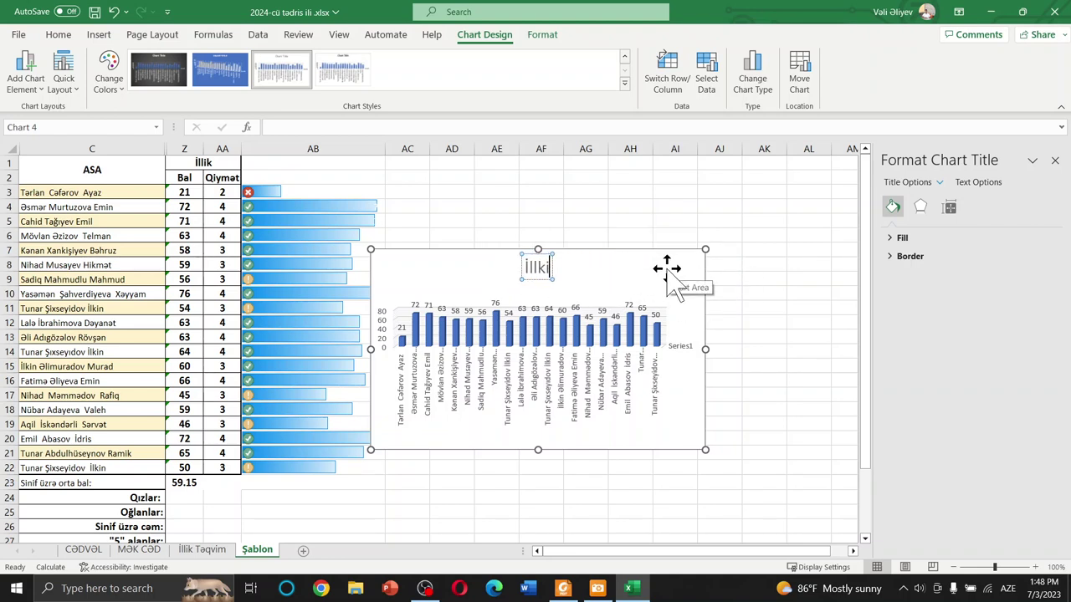
key("BackSpace")
key("BackSpace")
key("BackSpace")
type("ik qiy")
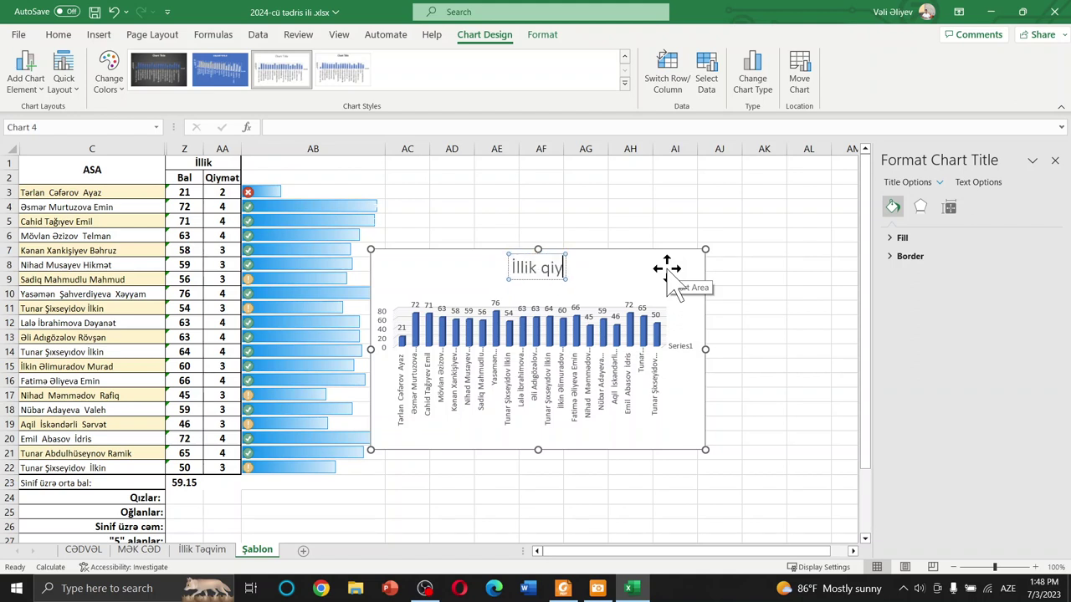
type("mətlə")
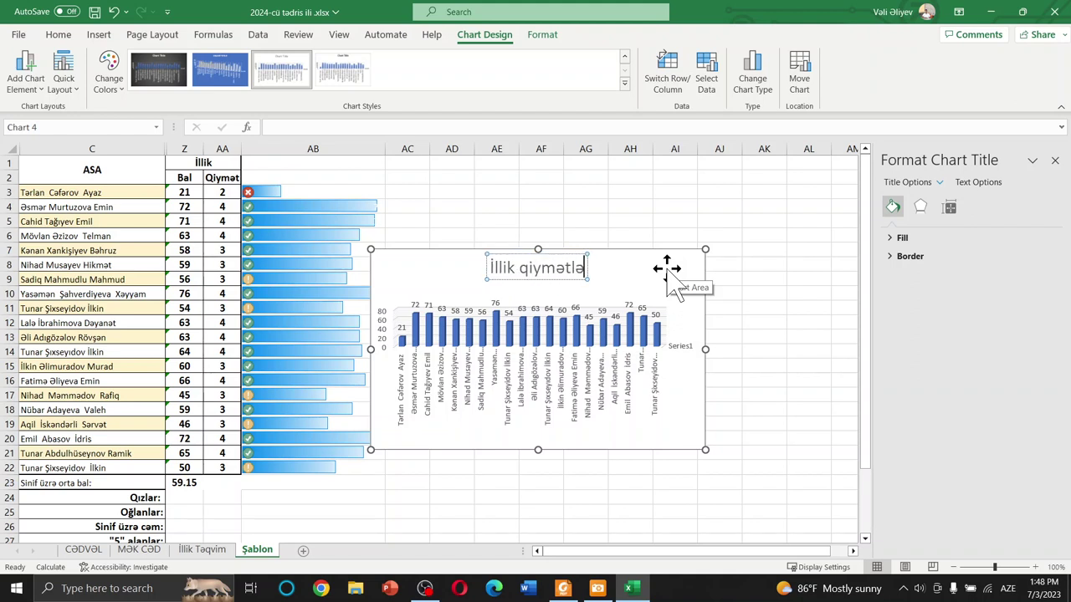
type("r")
left_click(791, 315)
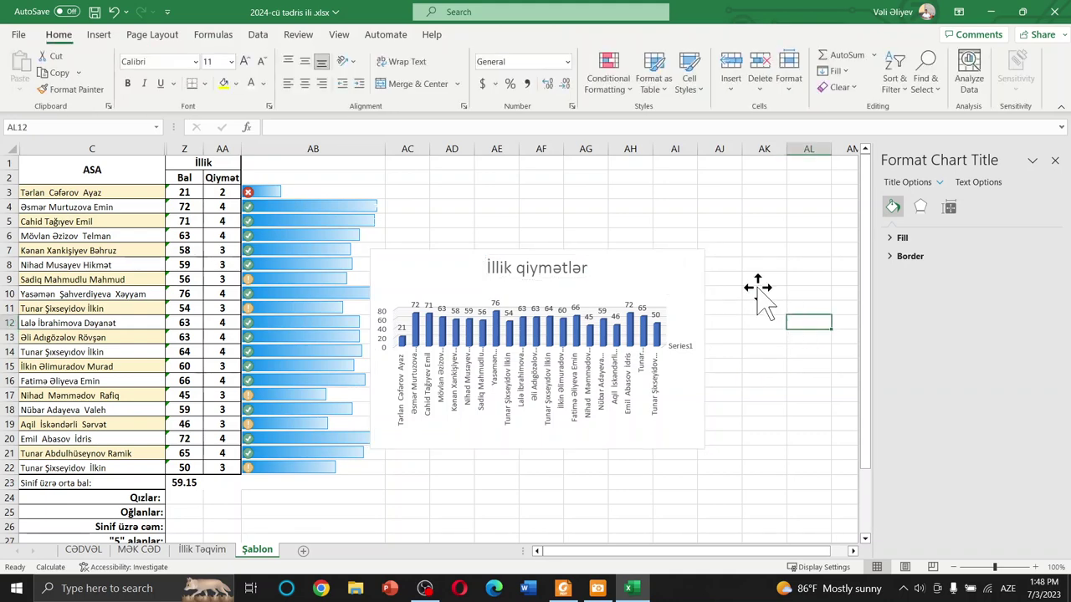
Apply the blue 3D chart style, enlarge the chart across AA to AL, then start Windows search.
left_click(698, 389)
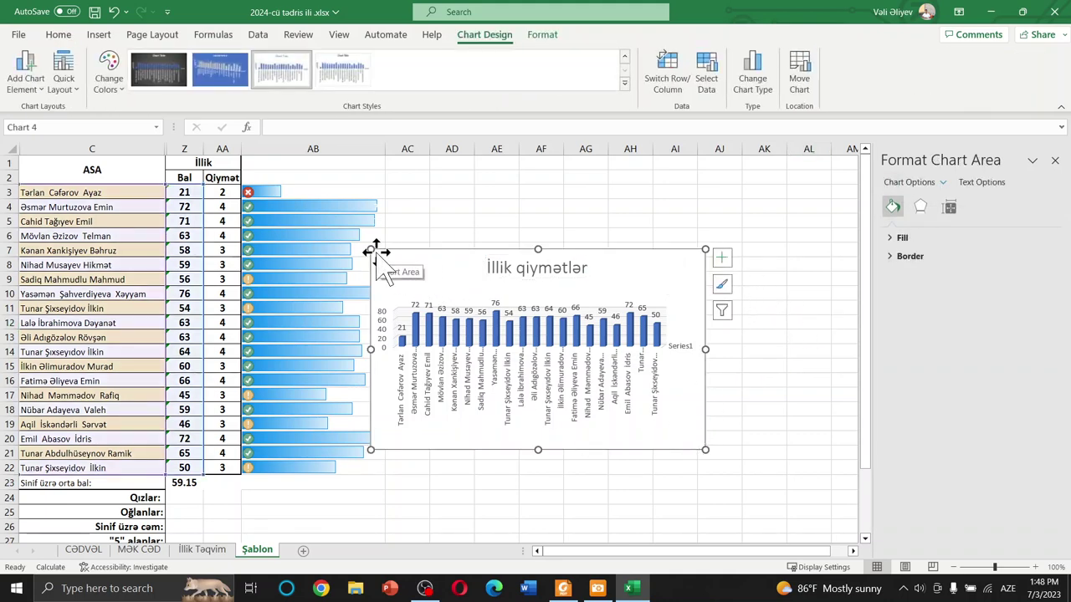
left_click(235, 75)
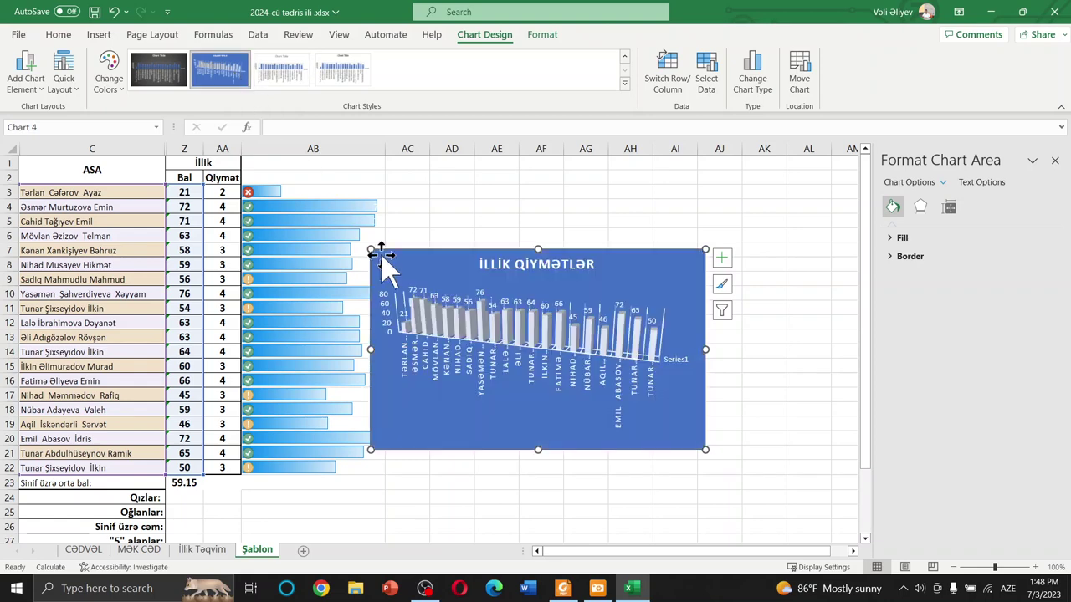
left_click_drag(371, 249, 203, 156)
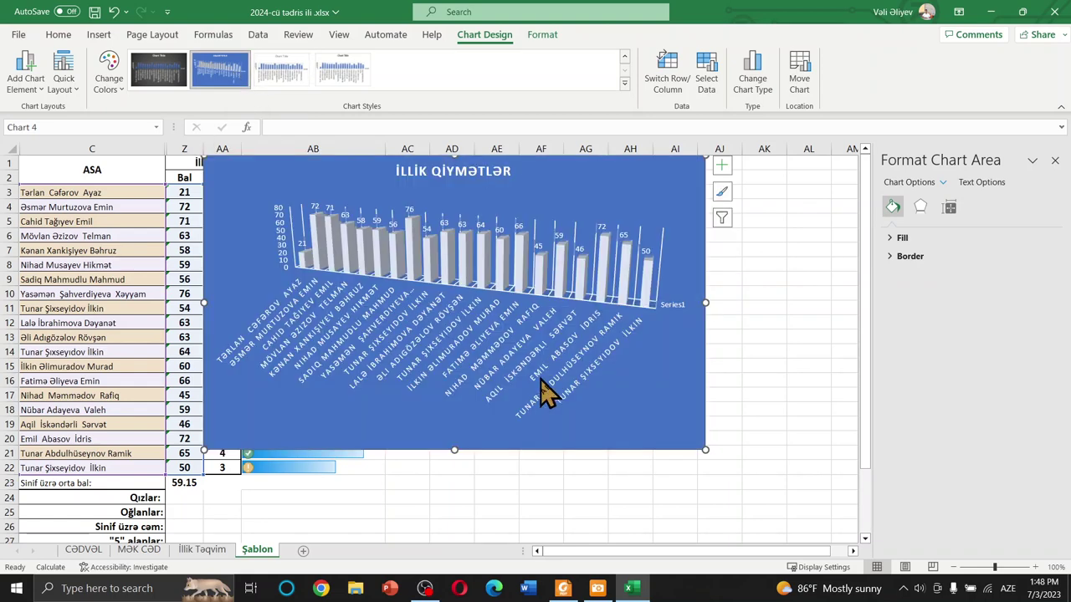
left_click_drag(705, 450, 797, 514)
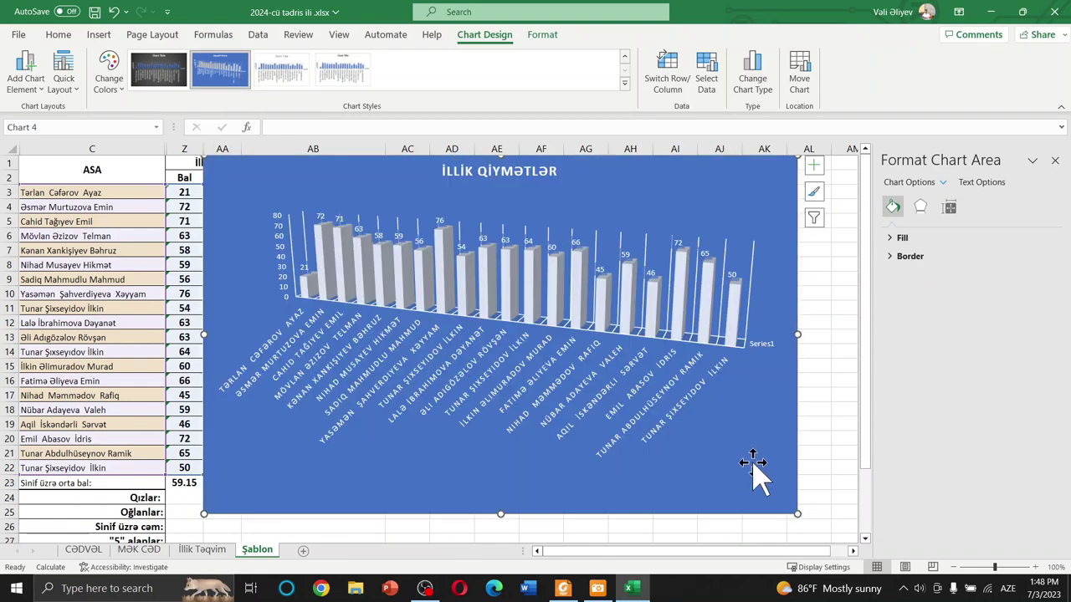
left_click(756, 481)
left_click(823, 467)
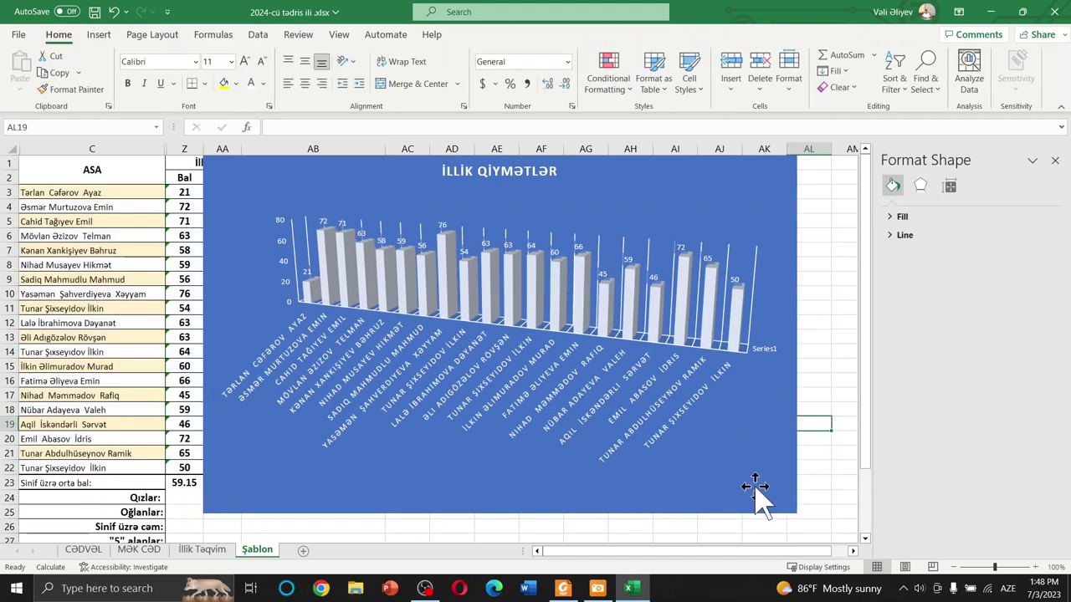
left_click(756, 512)
left_click(756, 513)
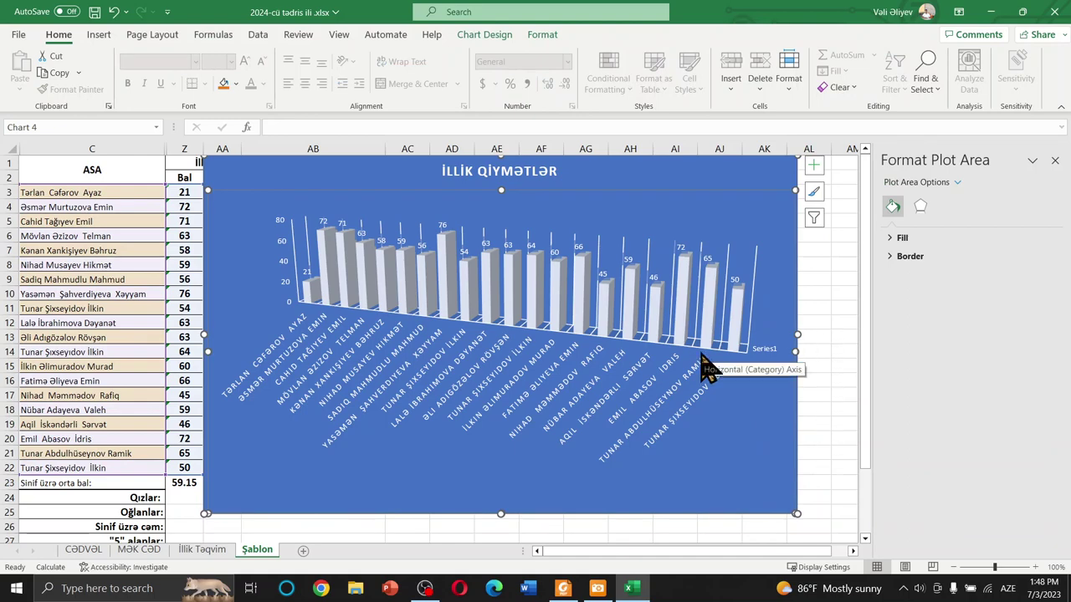
left_click(102, 588)
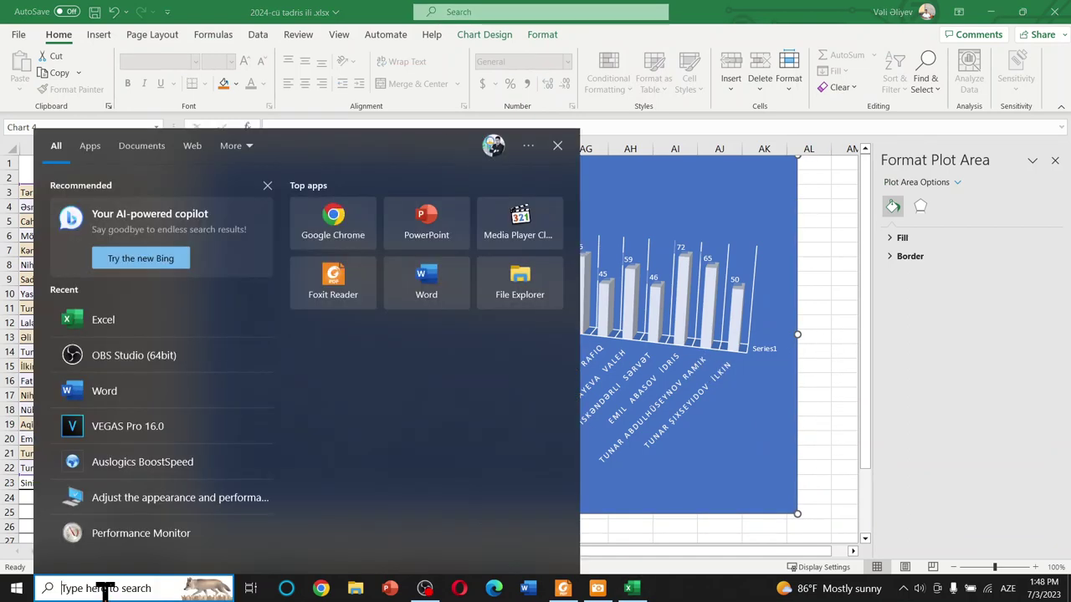
Launch PowerPoint and start a blank presentation whose first slide uses the Blank layout.
type("po")
key("Return")
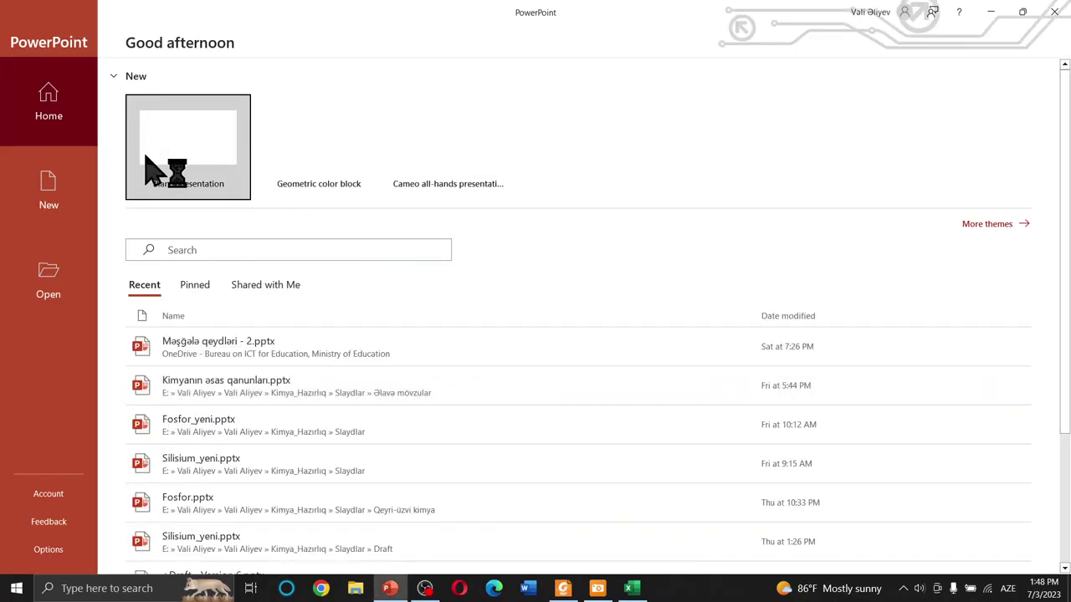
left_click(155, 172)
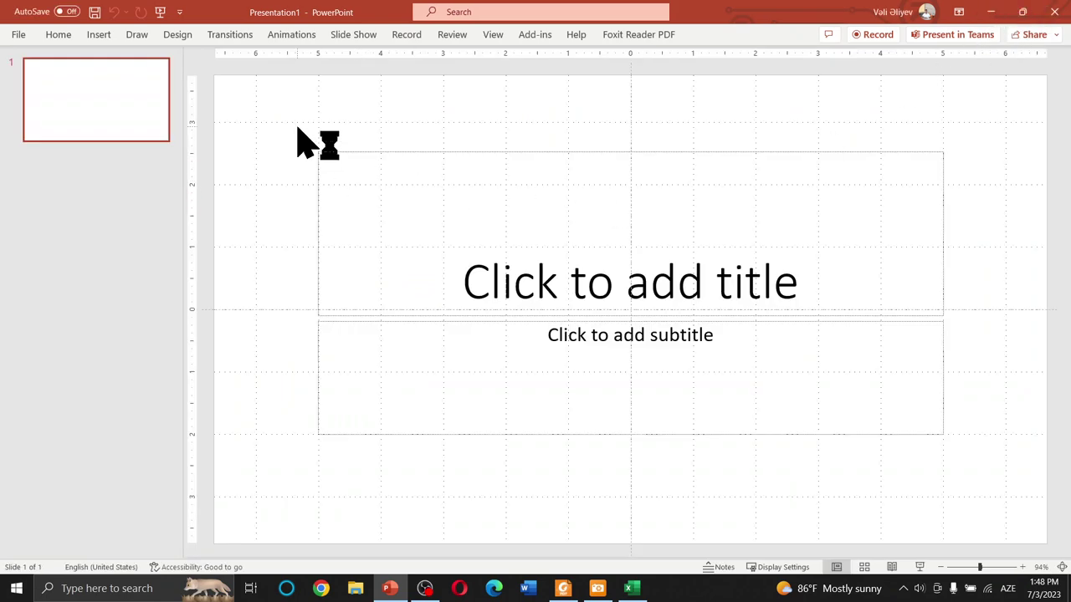
right_click(299, 130)
mouse_move(353, 211)
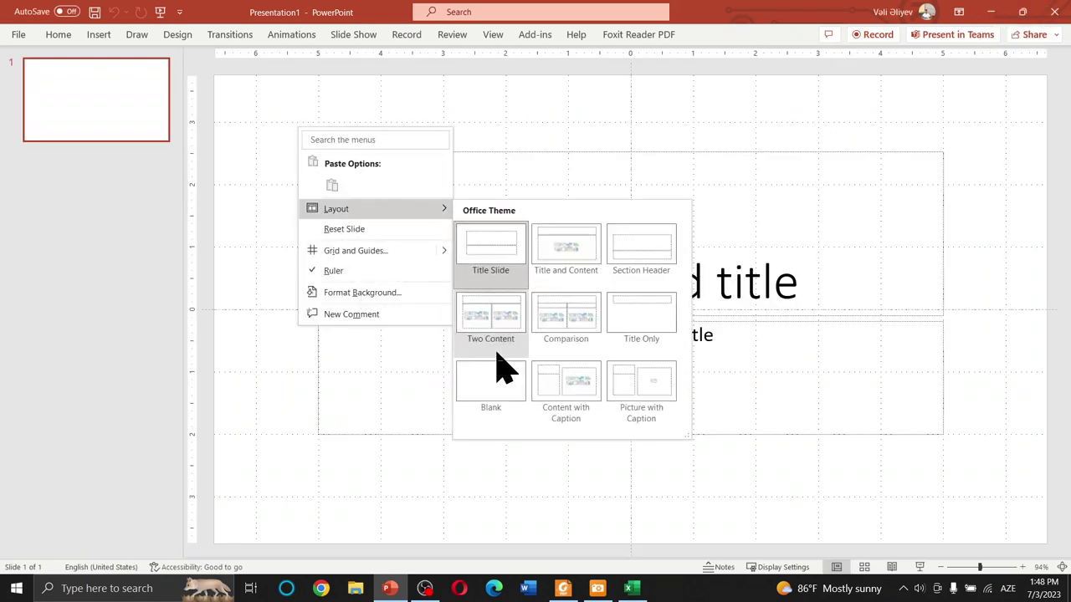
left_click(494, 381)
Paste the İLLİK QİYMƏTLƏR chart onto the blank slide and apply the second Designer idea.
left_click(991, 12)
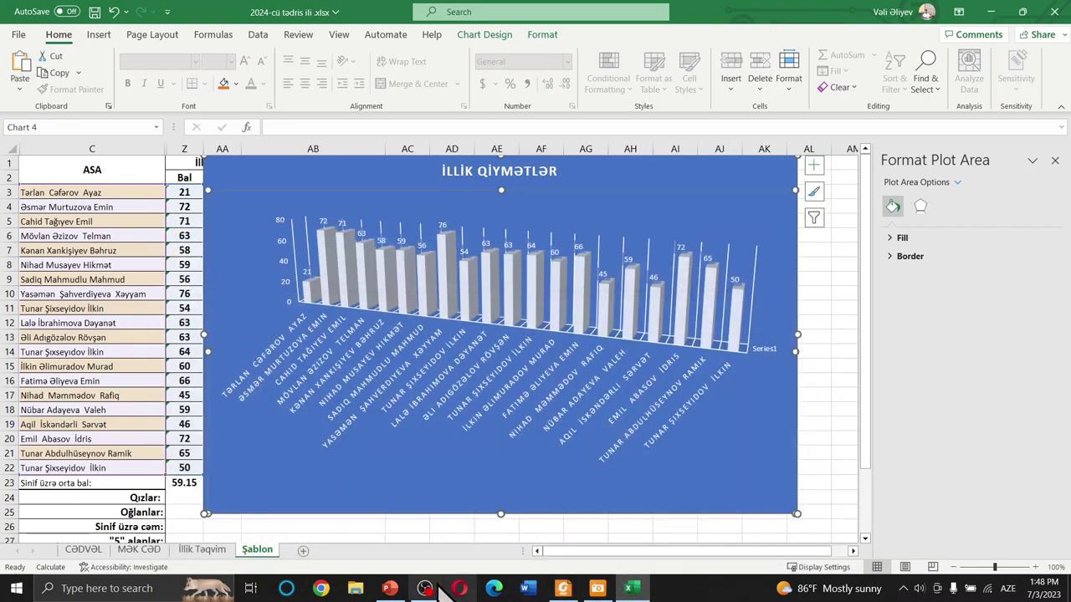
left_click(390, 588)
key("ctrl+v")
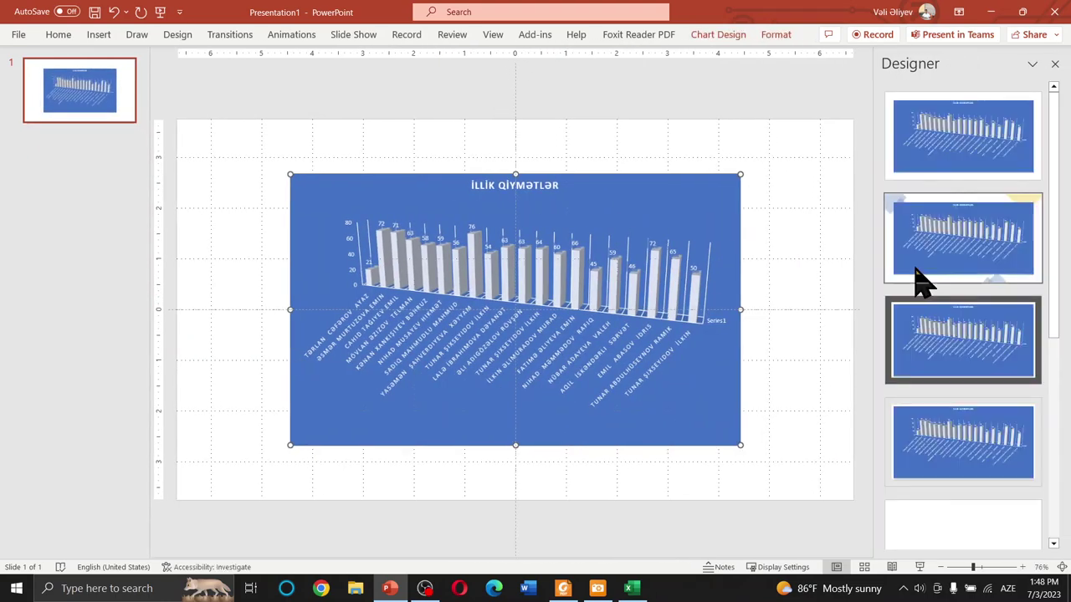
left_click(920, 276)
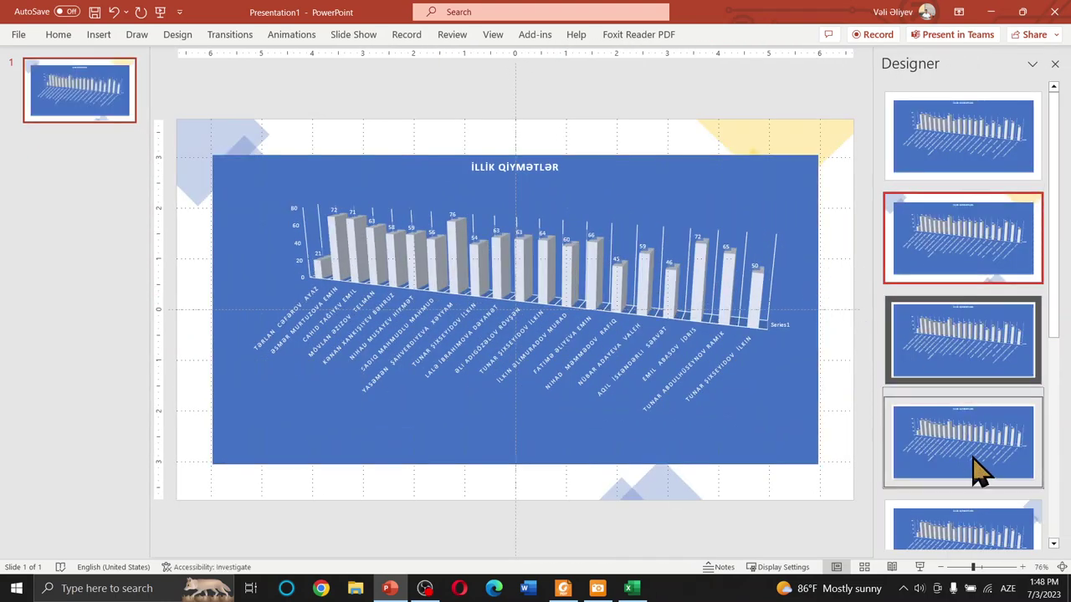
scroll(1013, 323, "down", 2)
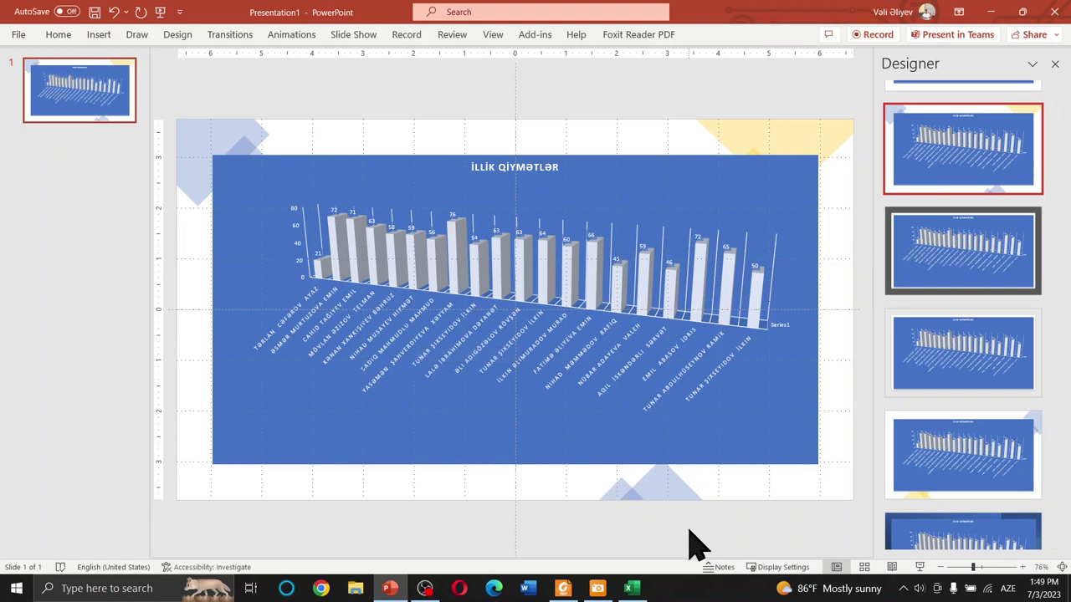
left_click(627, 590)
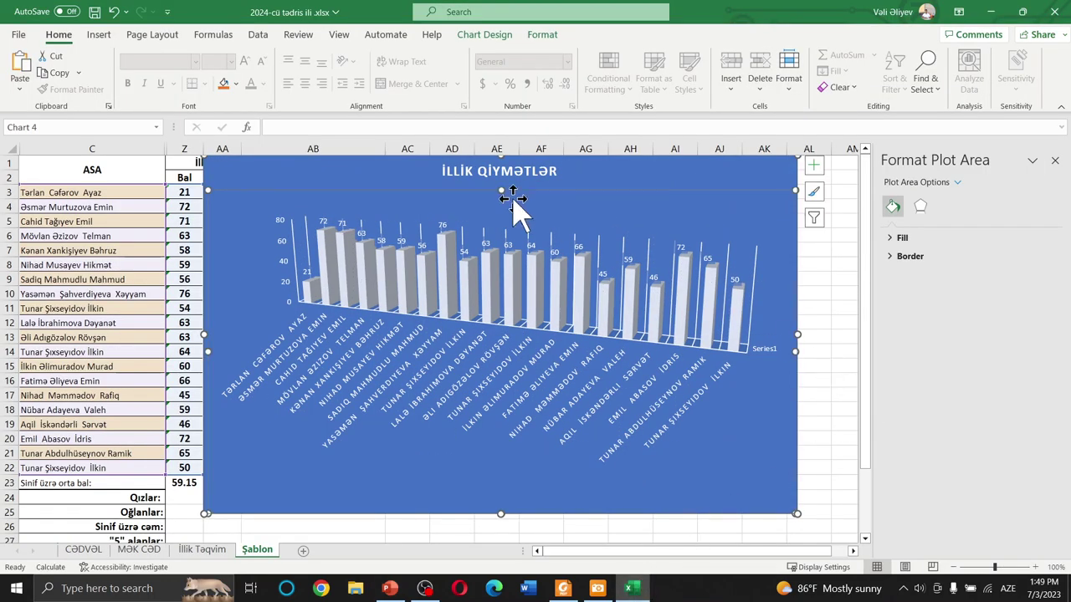
Give the Excel chart the first chart style and a green Colorful palette for its columns.
left_click(815, 194)
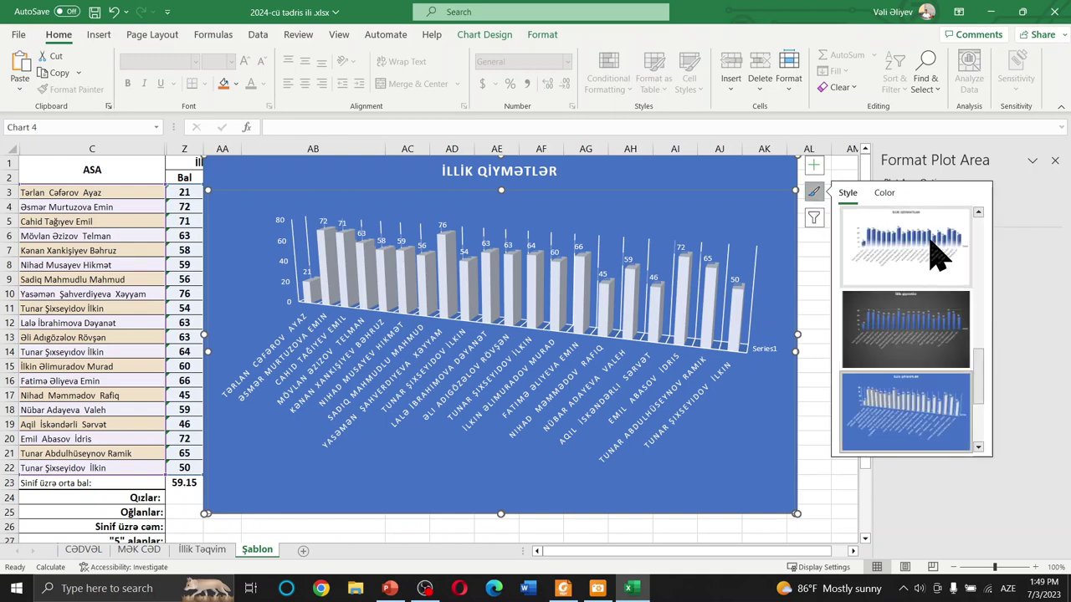
left_click(931, 243)
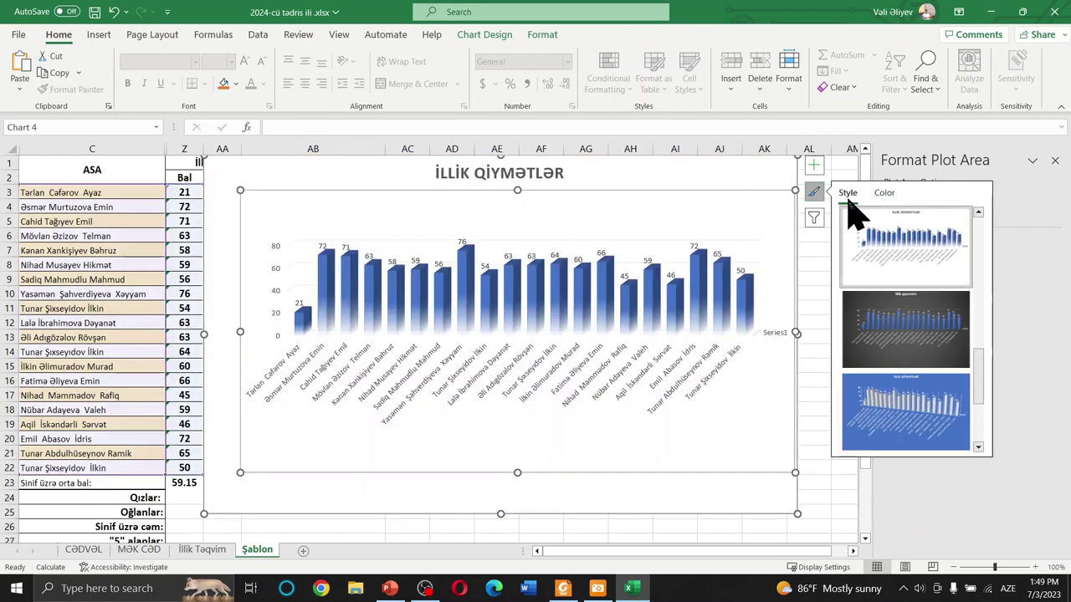
left_click(884, 194)
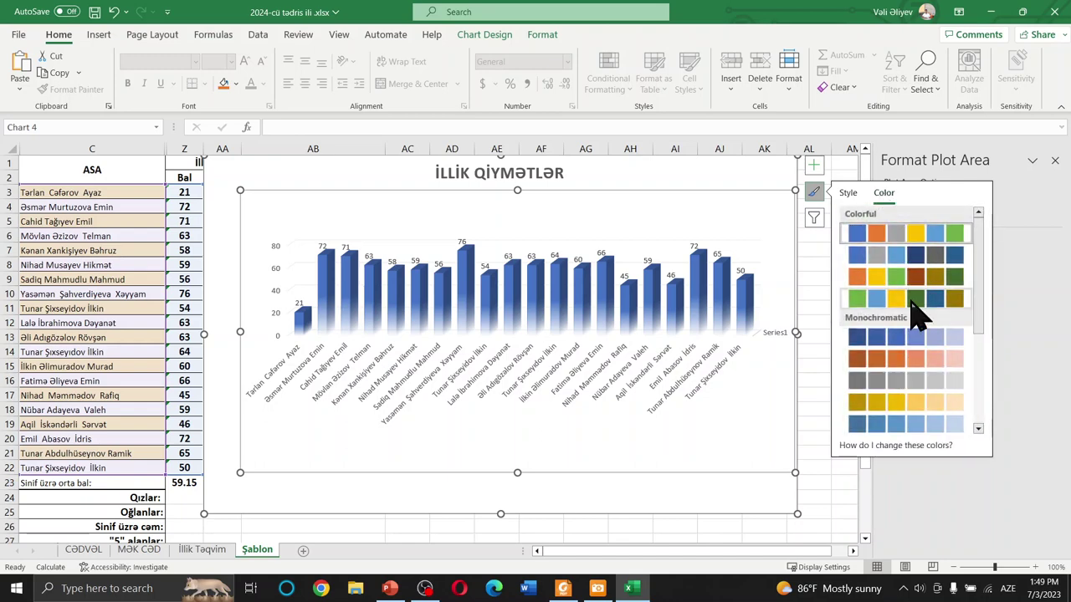
left_click(912, 300)
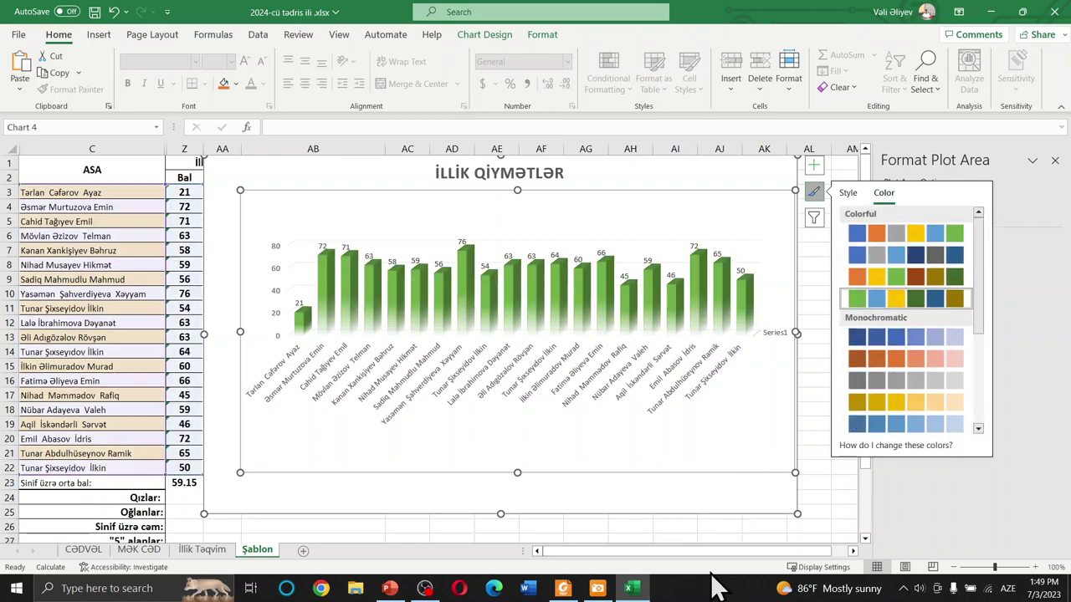
left_click(390, 588)
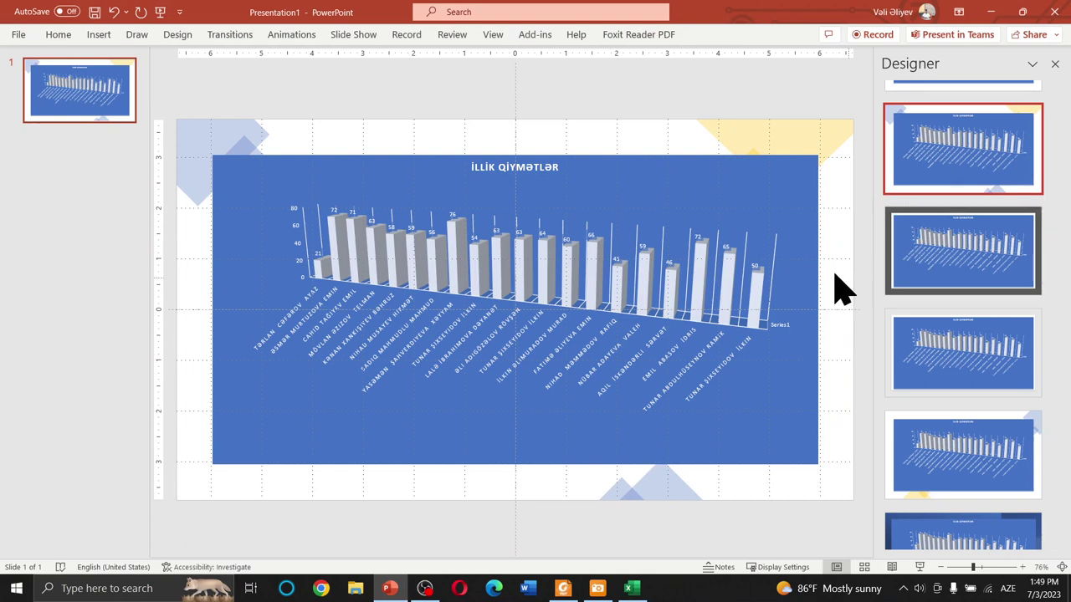
Insert an empty slide 2 right after the chart slide.
left_click(761, 304)
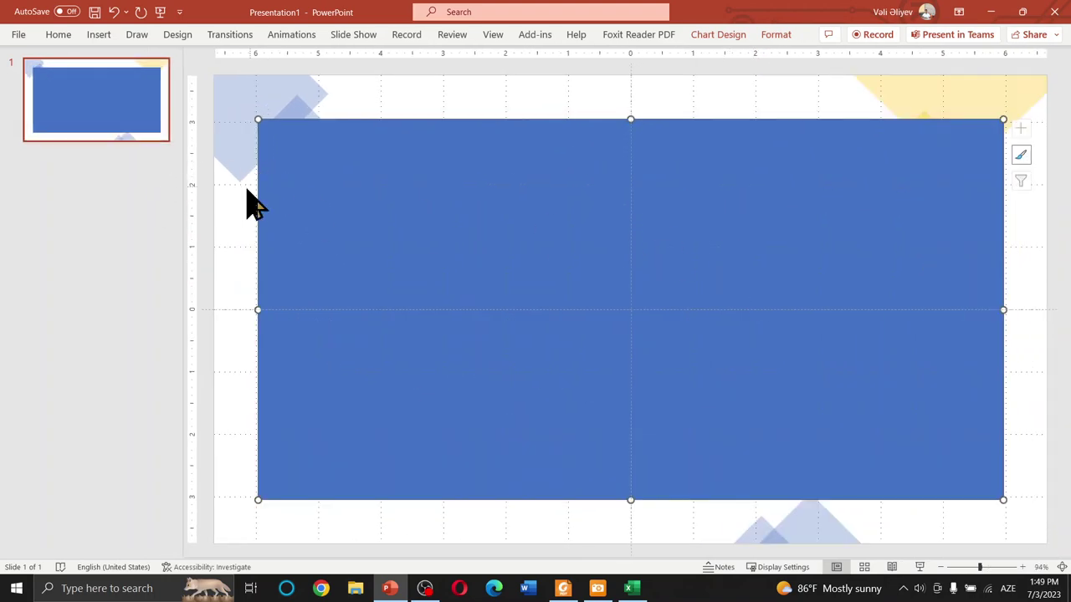
left_click(115, 167)
key("Return")
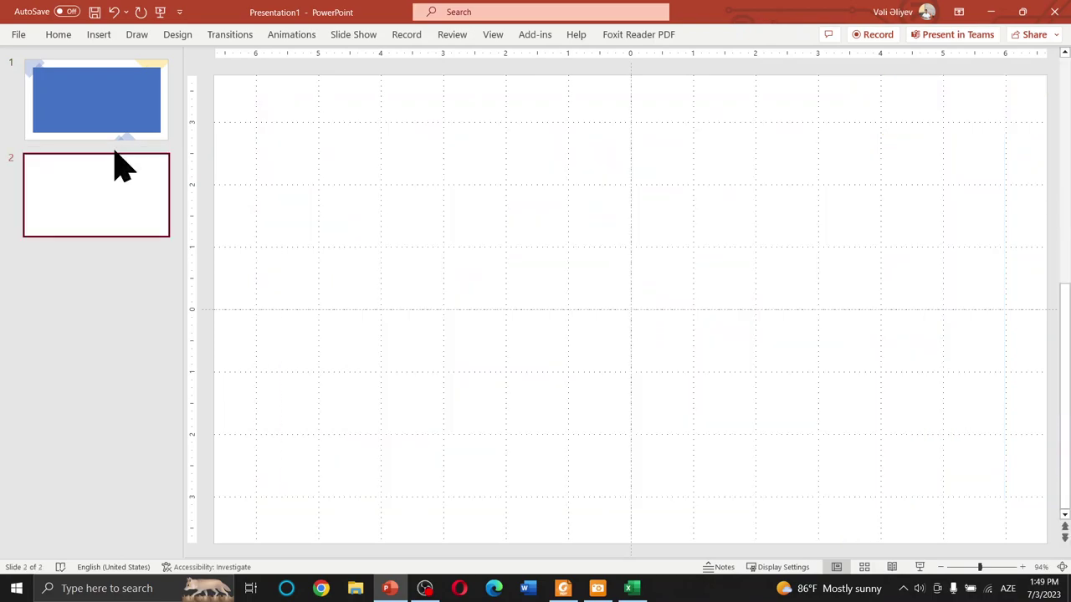
Back in Excel, select the whole green İLLİK QİYMƏTLƏR chart by its chart area.
left_click(633, 589)
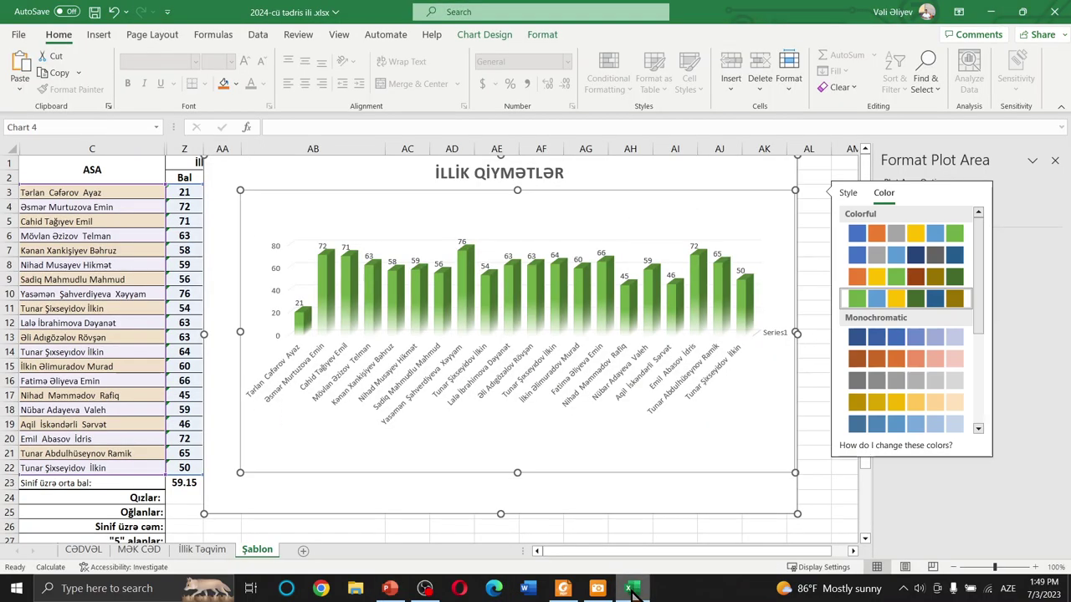
left_click(816, 521)
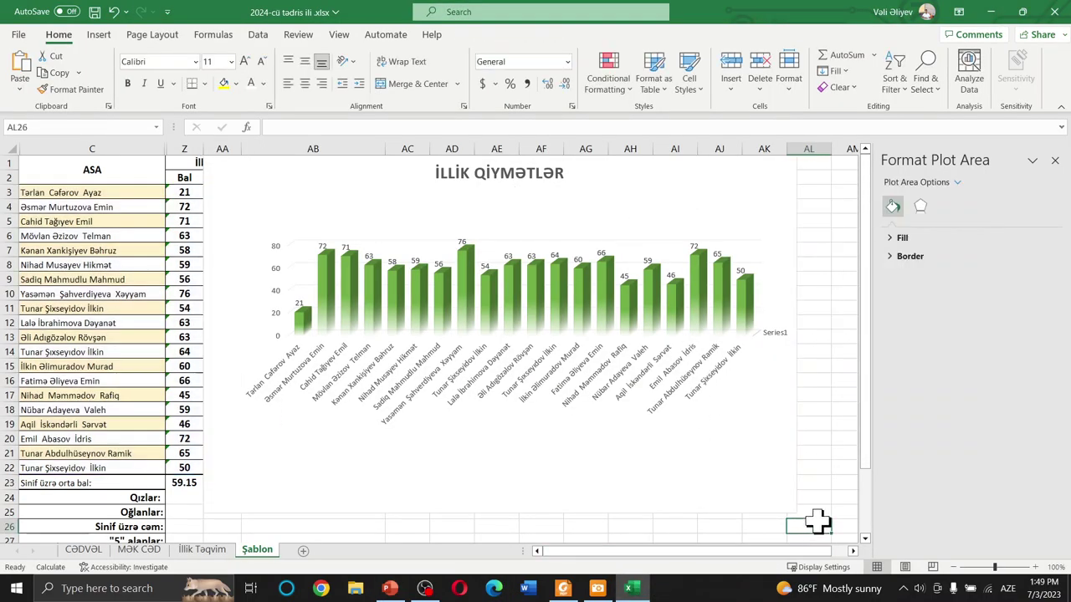
left_click(787, 454)
left_click(795, 500)
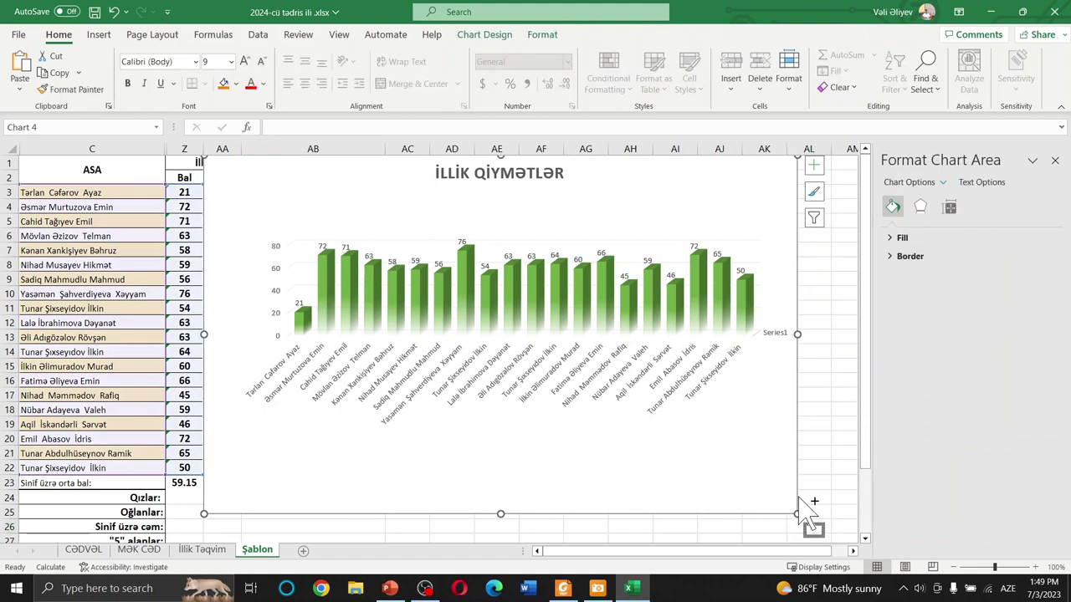
Paste the green chart onto slide 2 and enlarge it to span most of the slide.
left_click(390, 588)
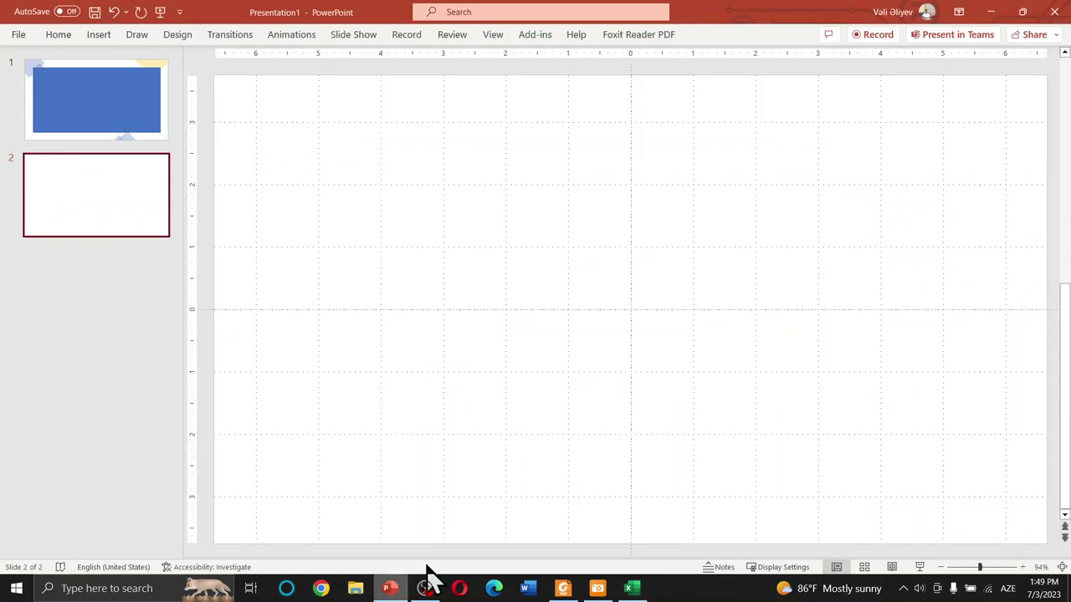
key("ctrl+v")
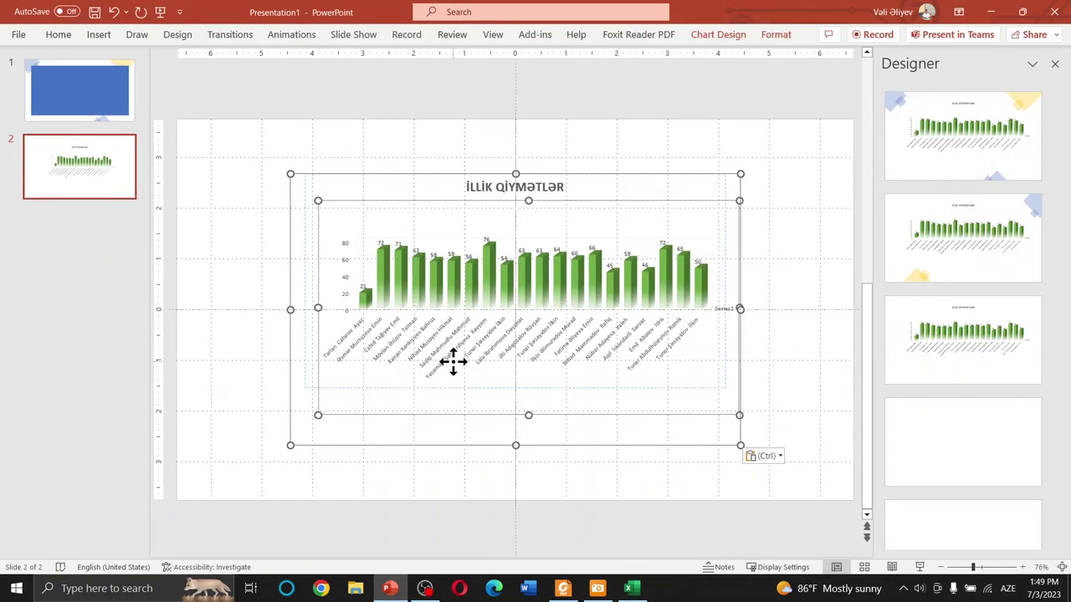
left_click(1055, 64)
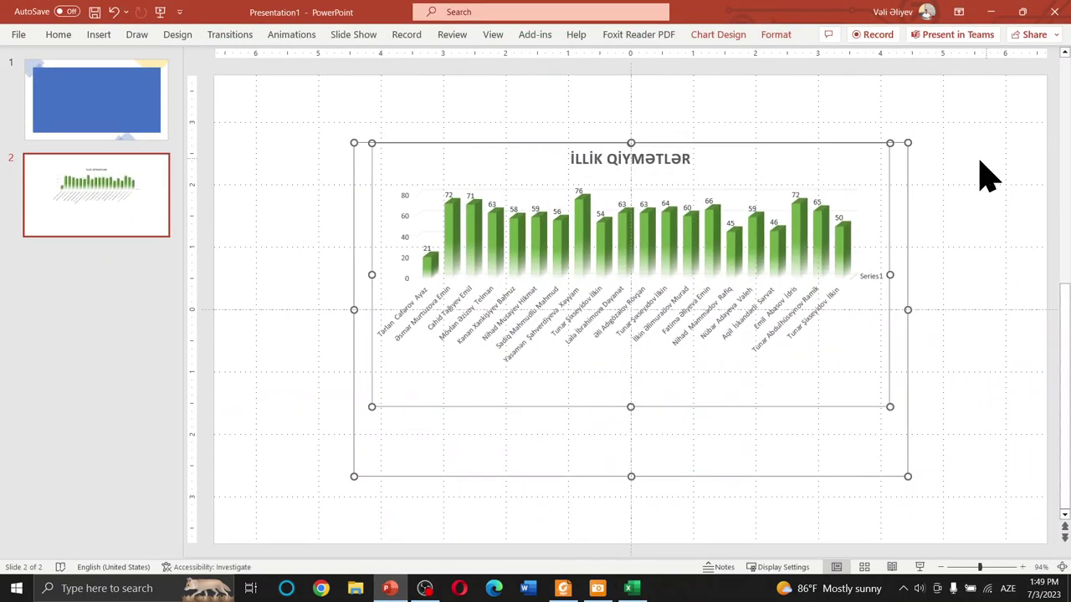
left_click_drag(383, 464, 294, 414)
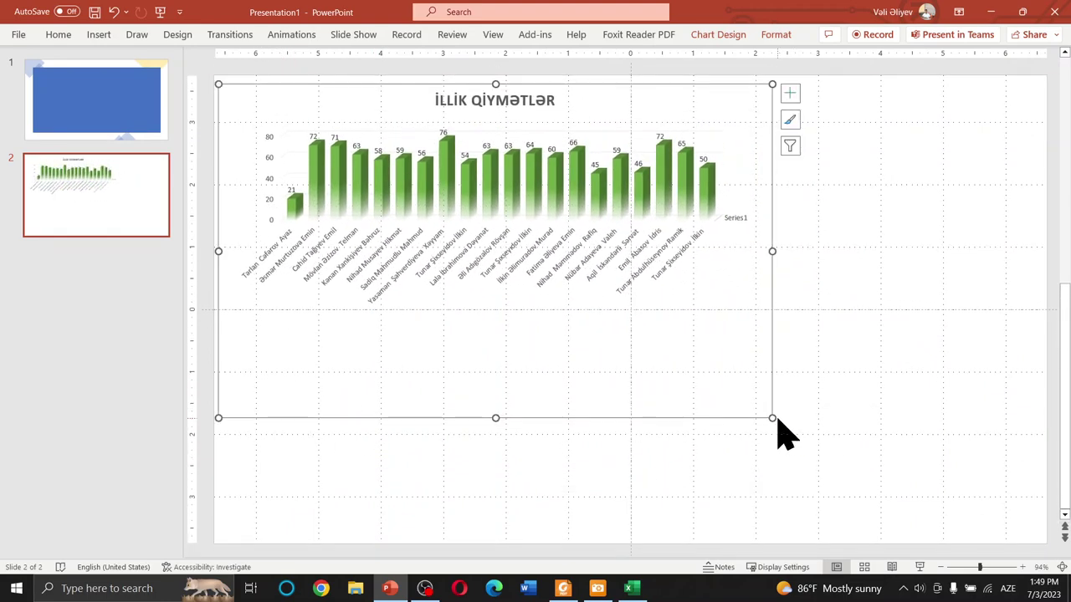
left_click_drag(772, 418, 1002, 544)
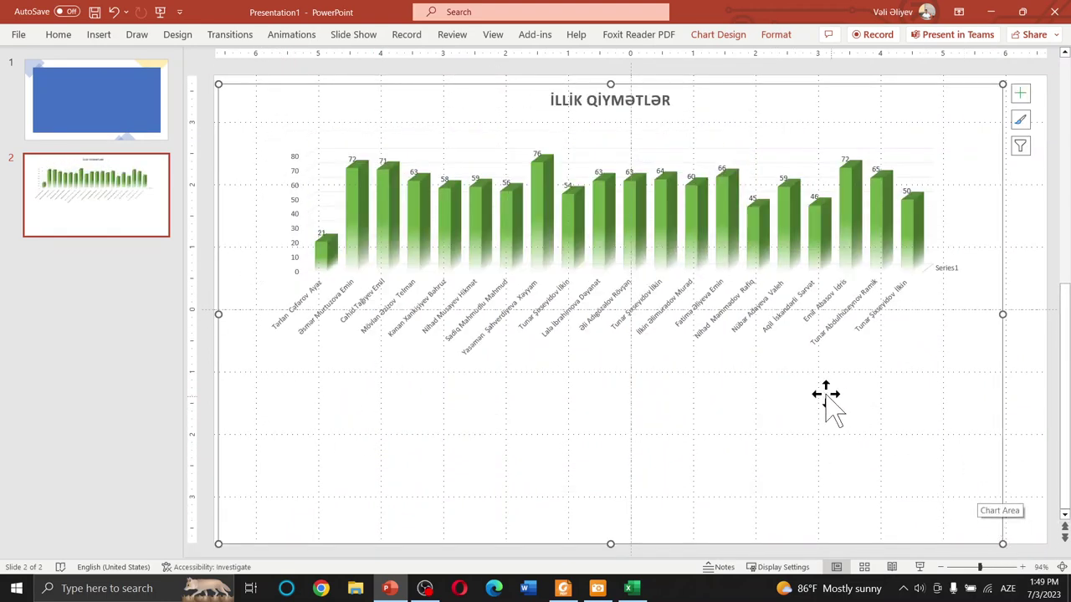
left_click_drag(926, 434, 938, 437)
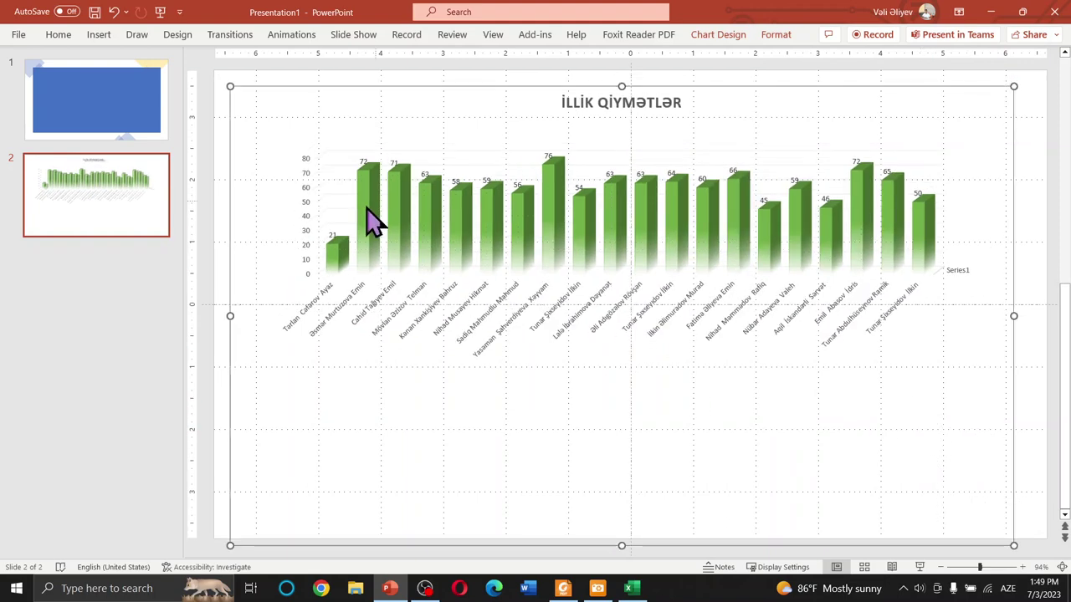
Open the chart's gridline formatting, then deselect the chart and close the pane.
left_click(427, 261)
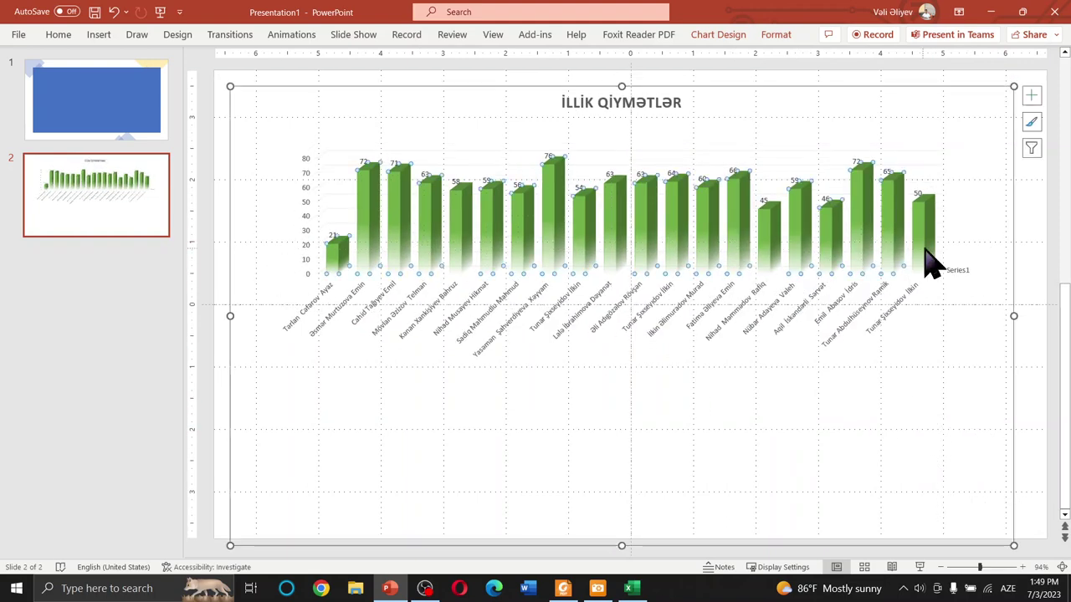
double_click(772, 230)
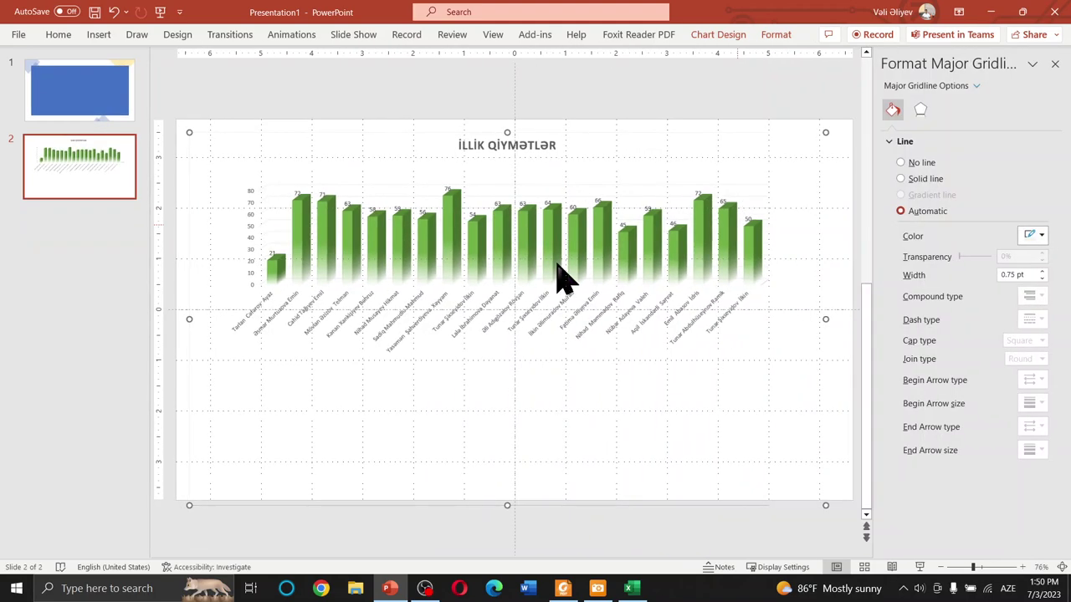
left_click(848, 399)
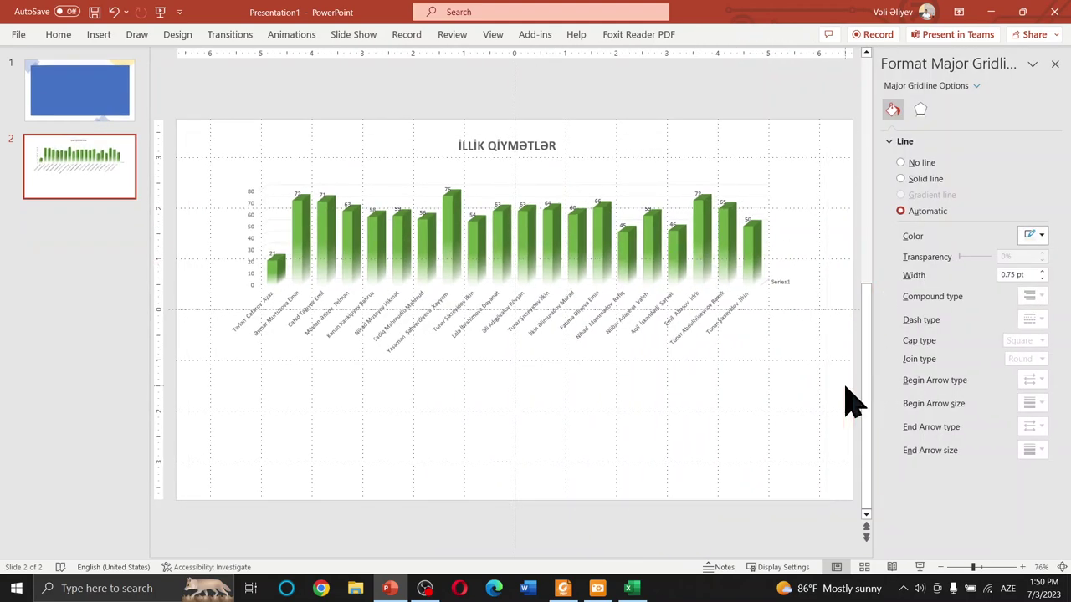
left_click(1054, 64)
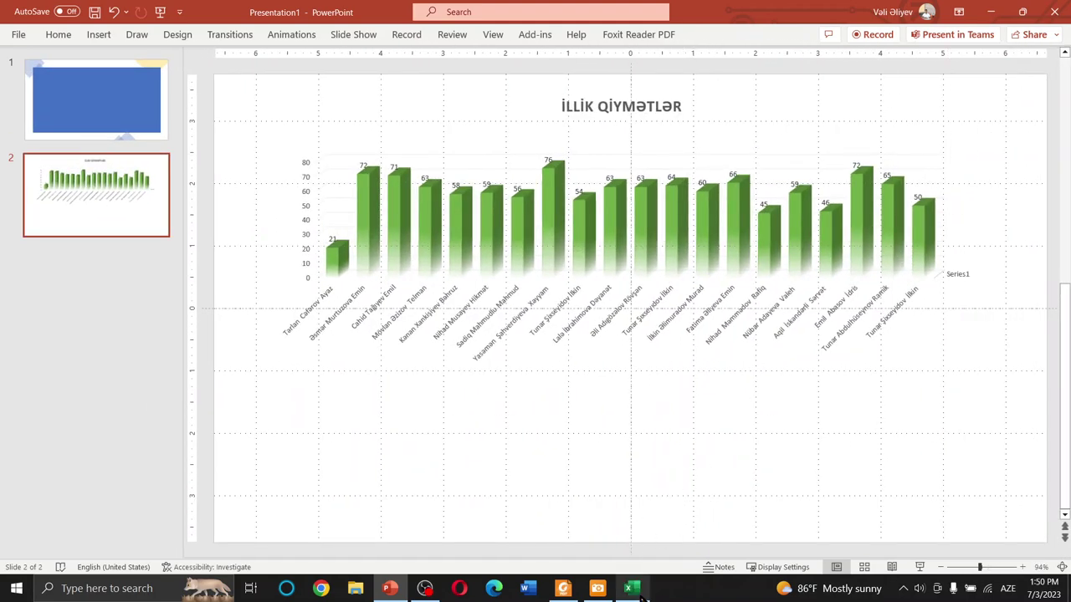
Select the İLLİK QİYMƏTLƏR chart's whole area on the Şablon sheet and delete it.
left_click(642, 591)
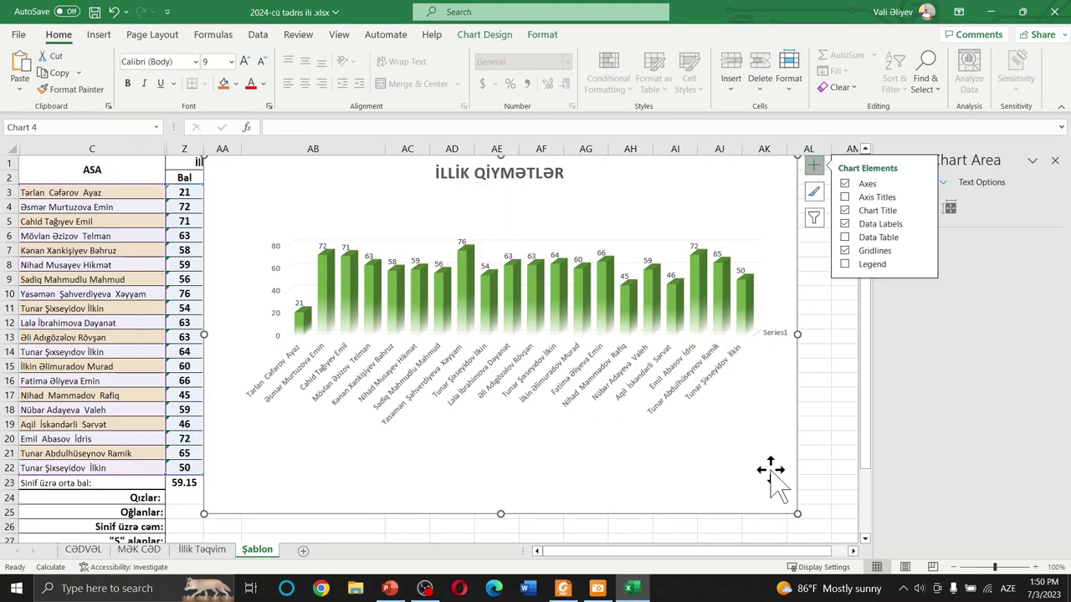
left_click(816, 410)
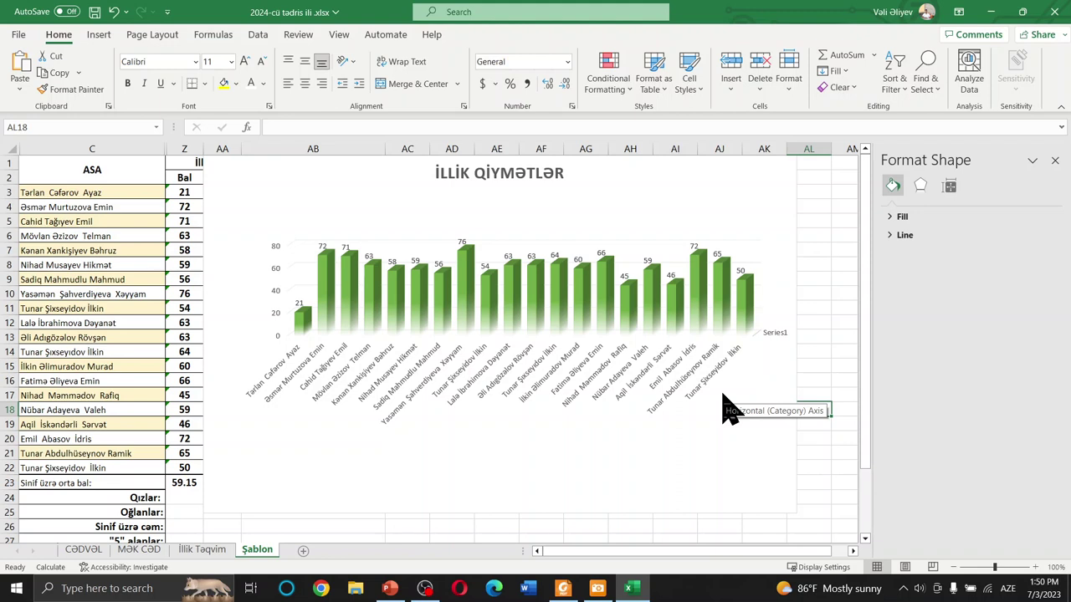
left_click(773, 458)
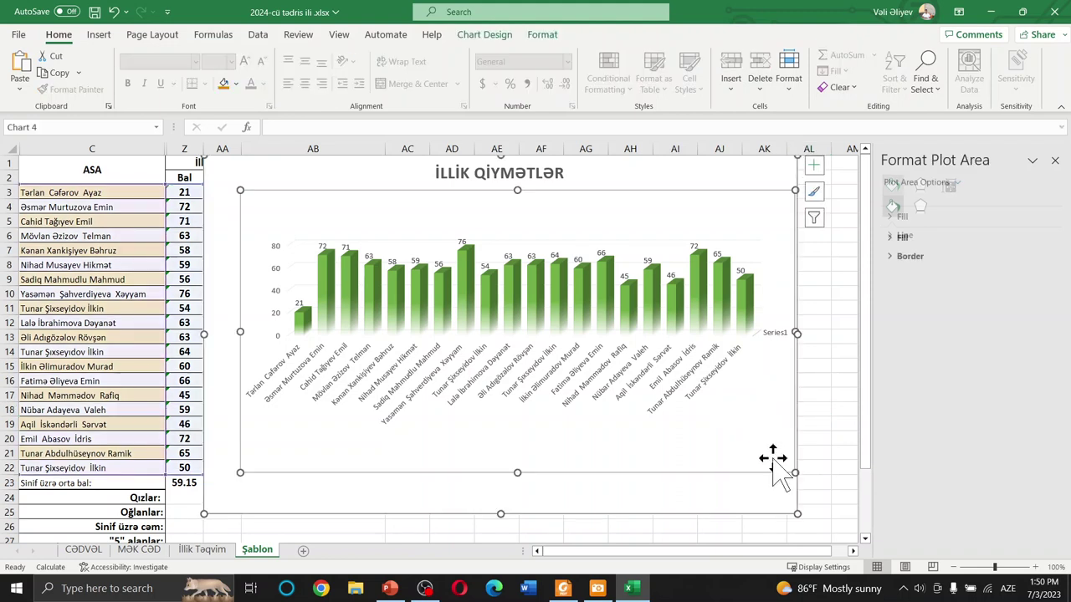
left_click(769, 502)
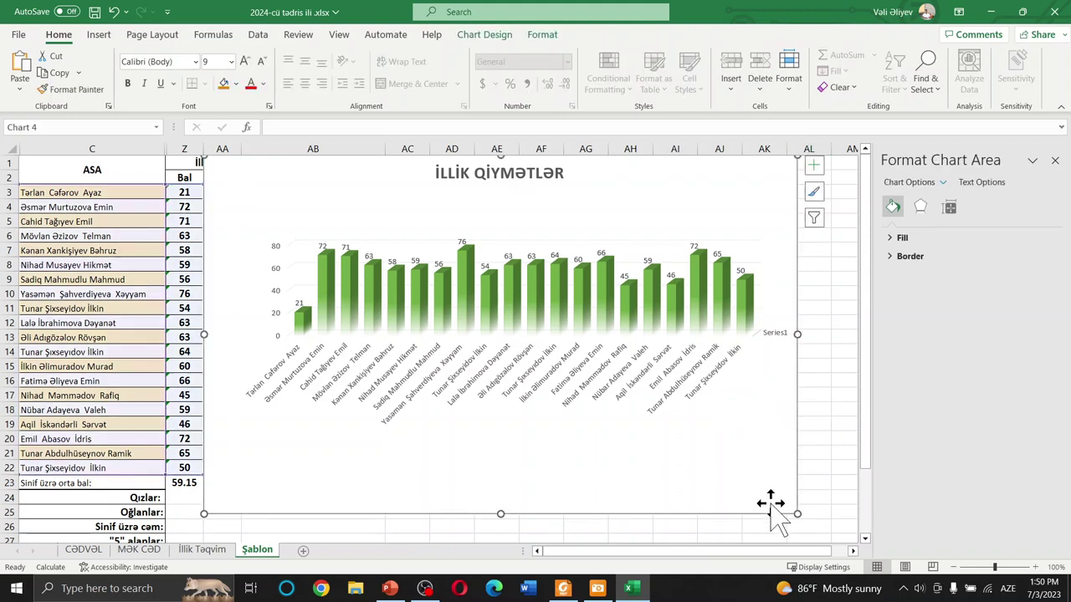
key("Delete")
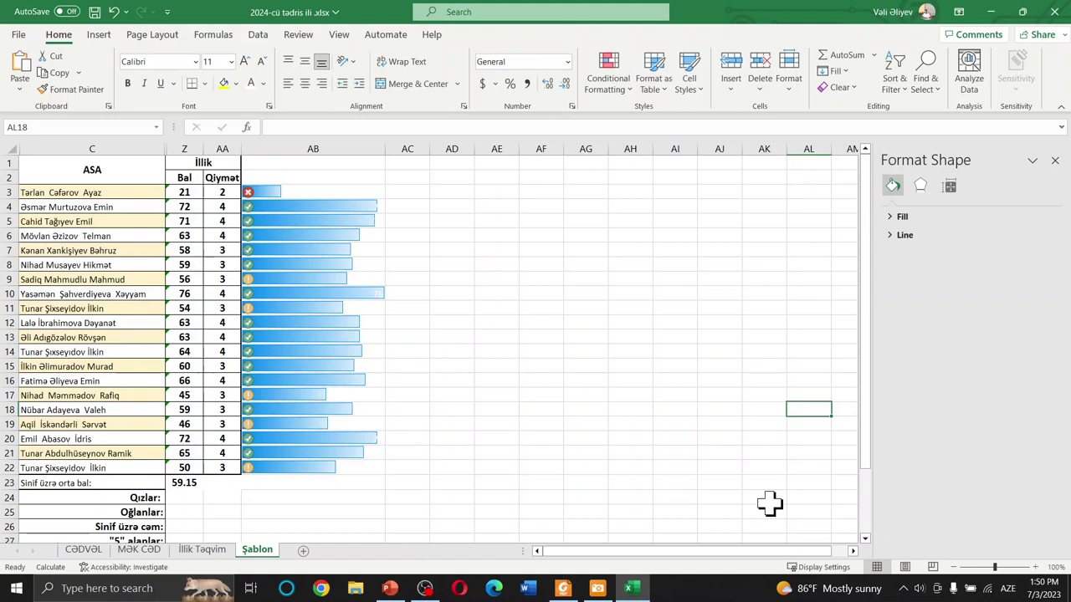
Close the Format Shape pane and unhide the grade columns by selecting C through AA.
left_click(1055, 160)
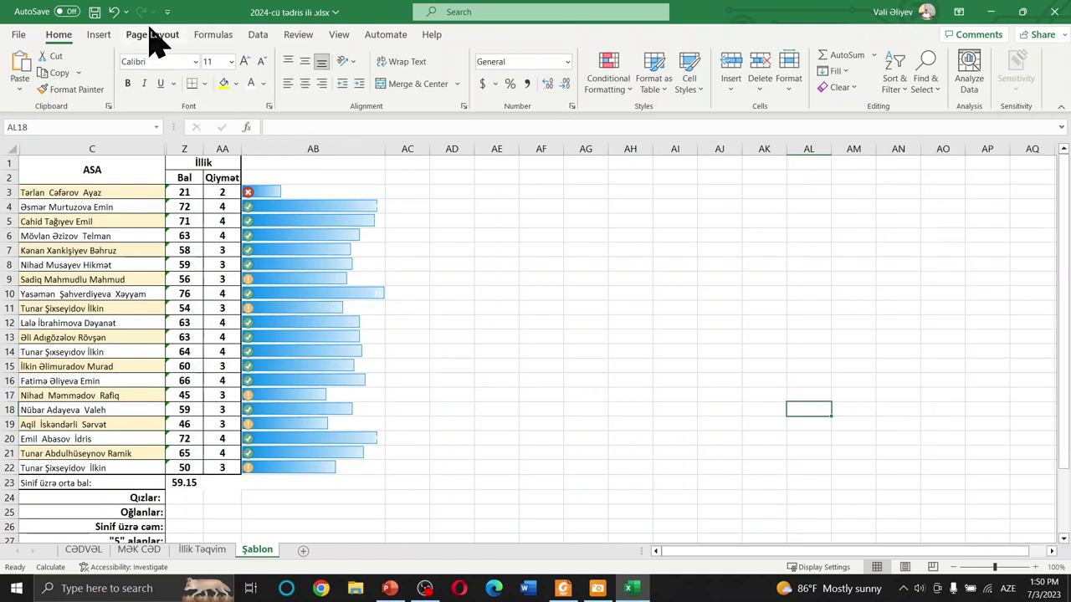
left_click(105, 35)
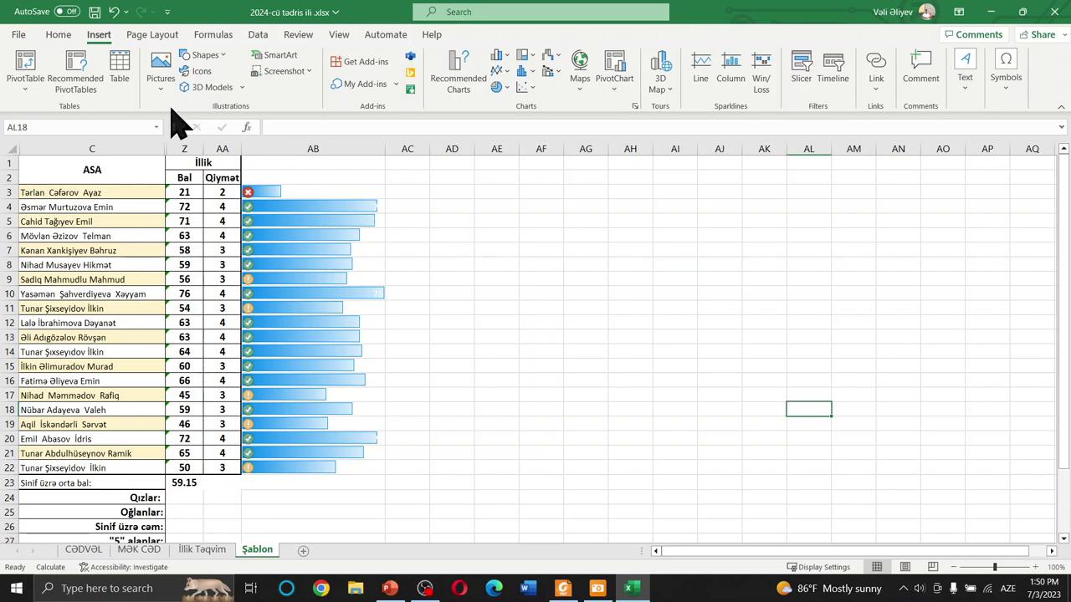
left_click(494, 234)
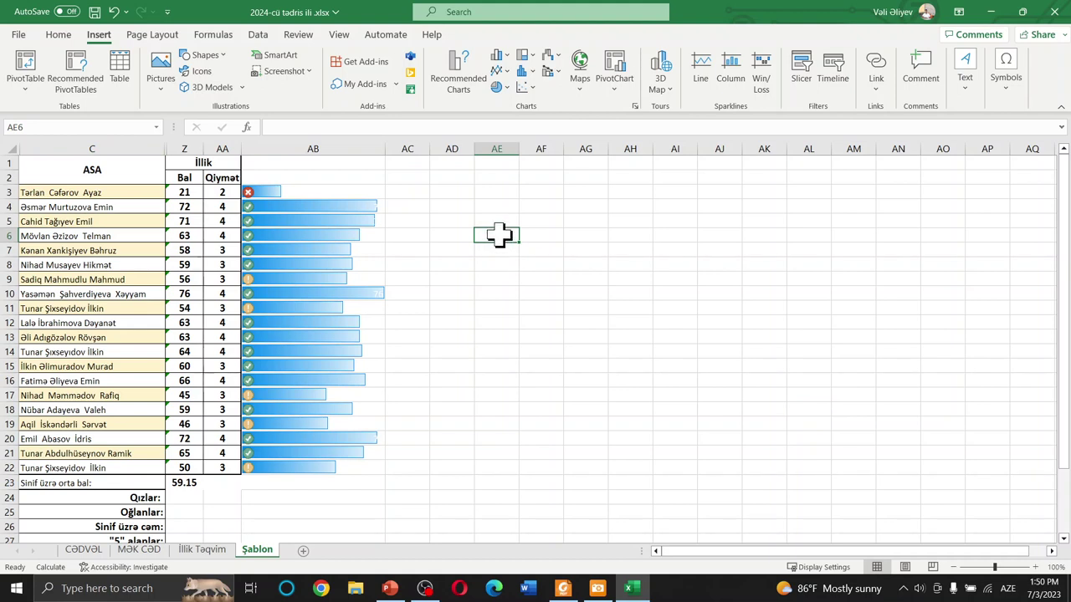
left_click_drag(108, 149, 215, 149)
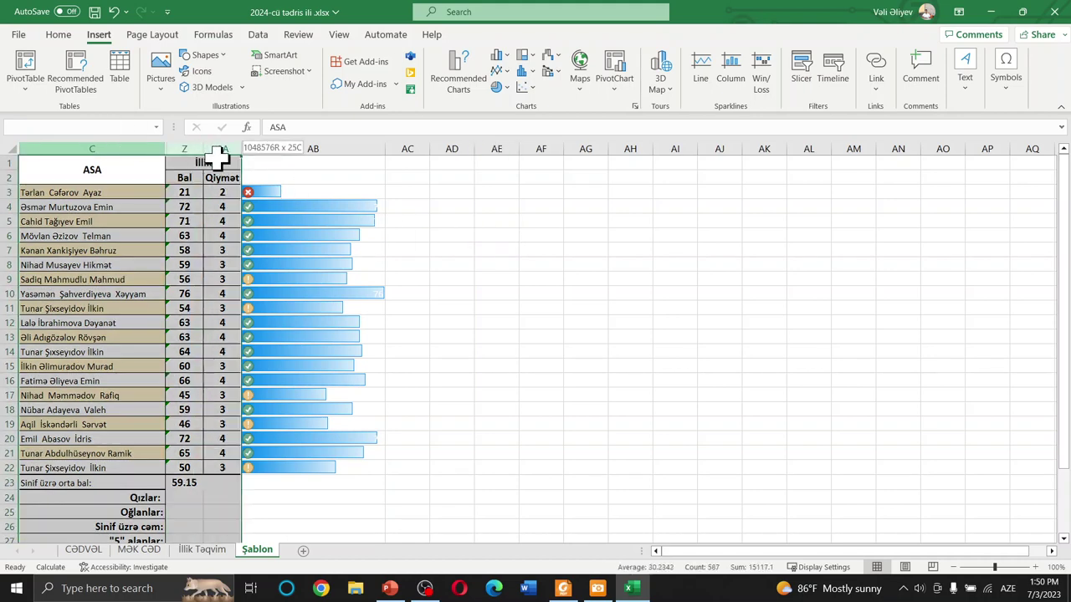
right_click(188, 150)
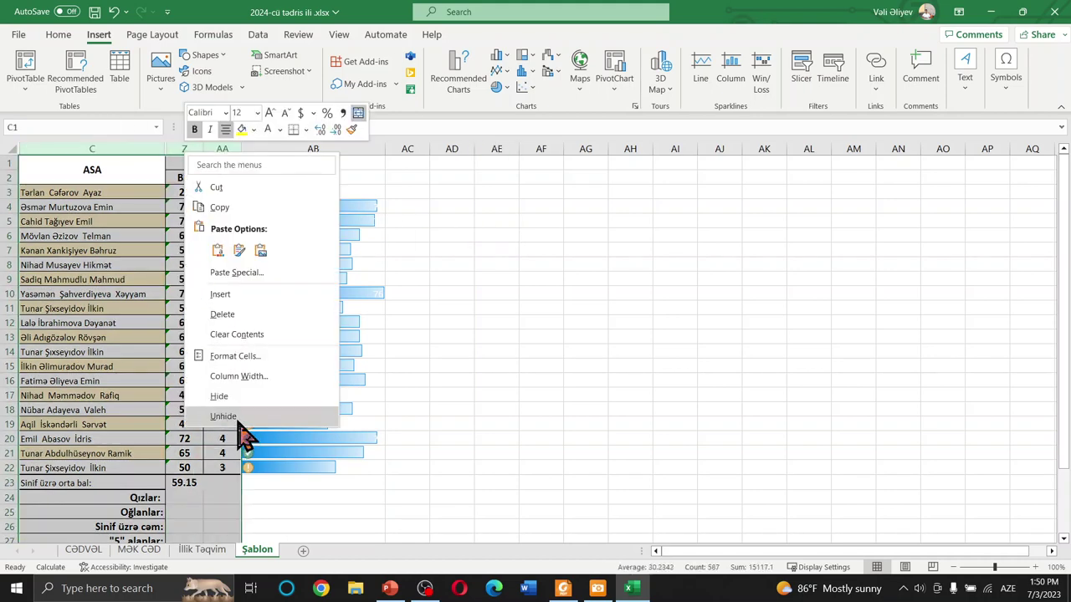
left_click(223, 415)
left_click(588, 279)
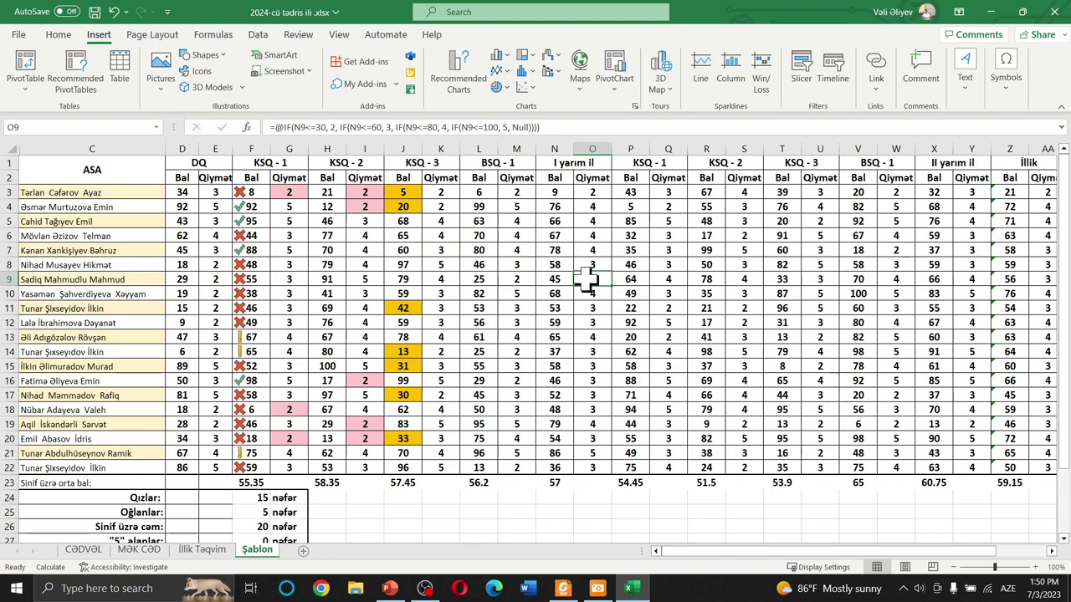
scroll(589, 279, "down", 1, "ctrl")
scroll(588, 280, "down", 1, "ctrl")
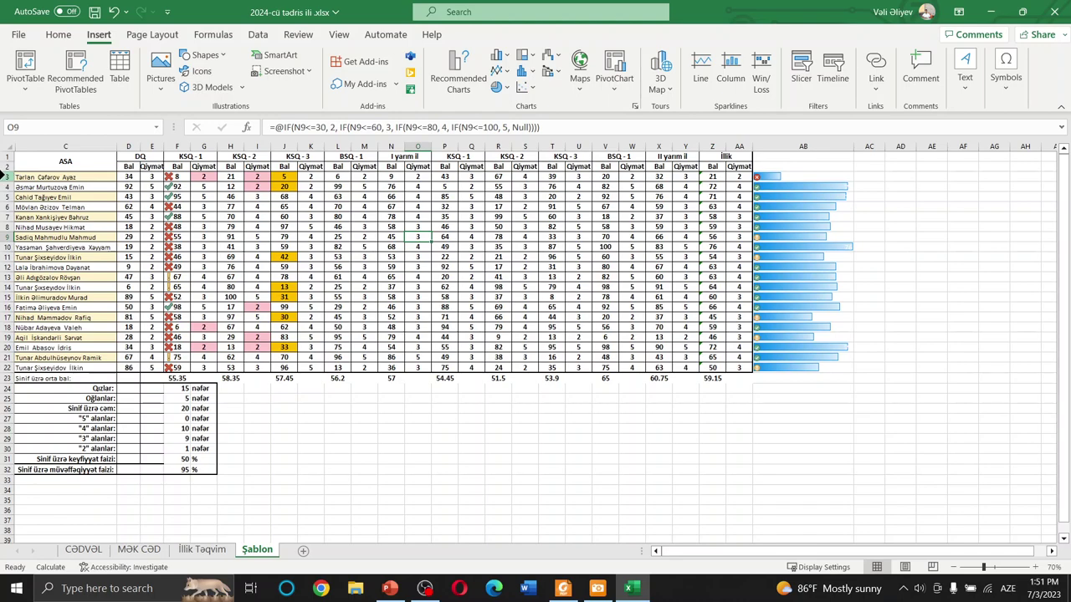
Raise student rows 3–23 to 43.80 height and widen column AC.
left_click_drag(5, 177, 5, 381)
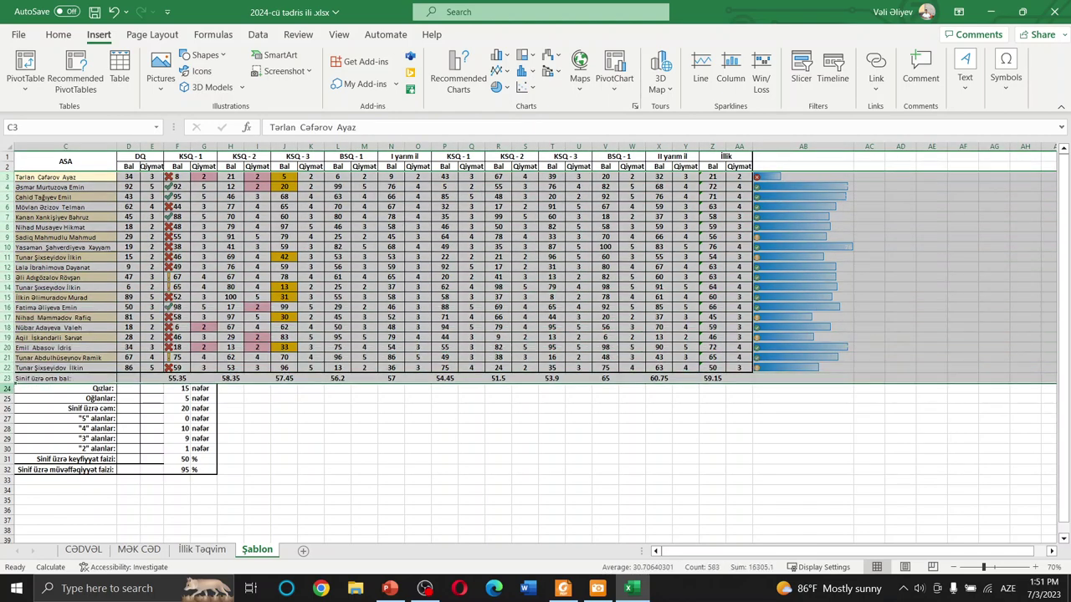
left_click_drag(5, 383, 5, 397)
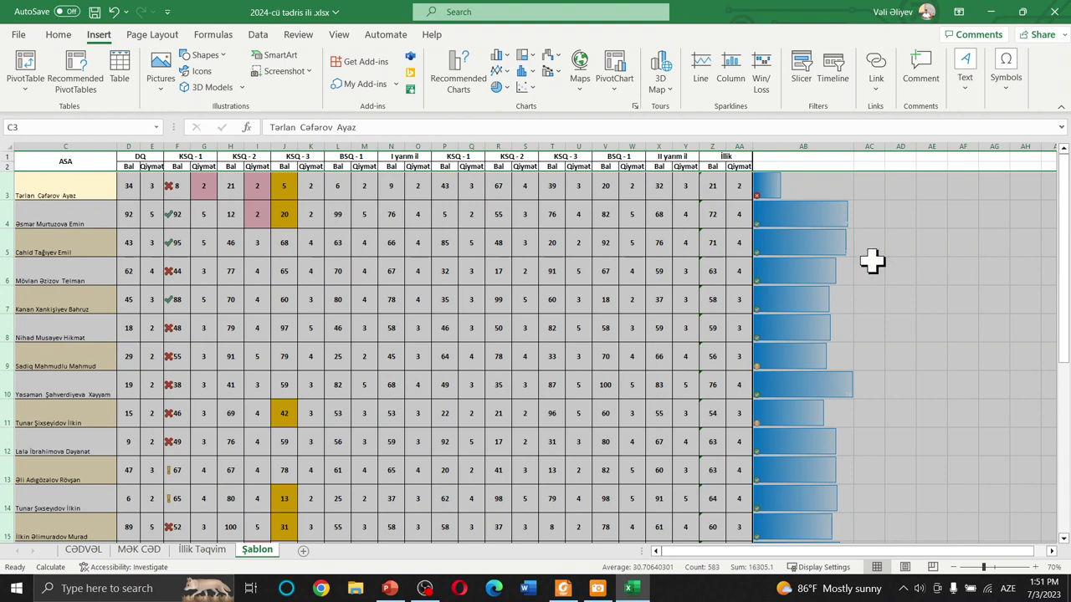
left_click(873, 264)
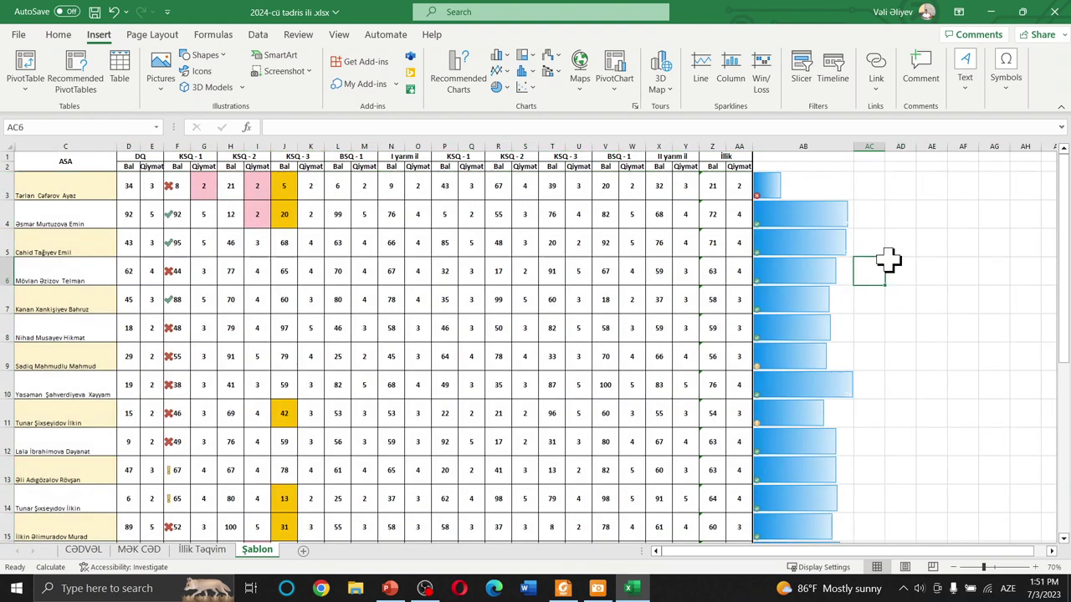
left_click_drag(885, 146, 950, 146)
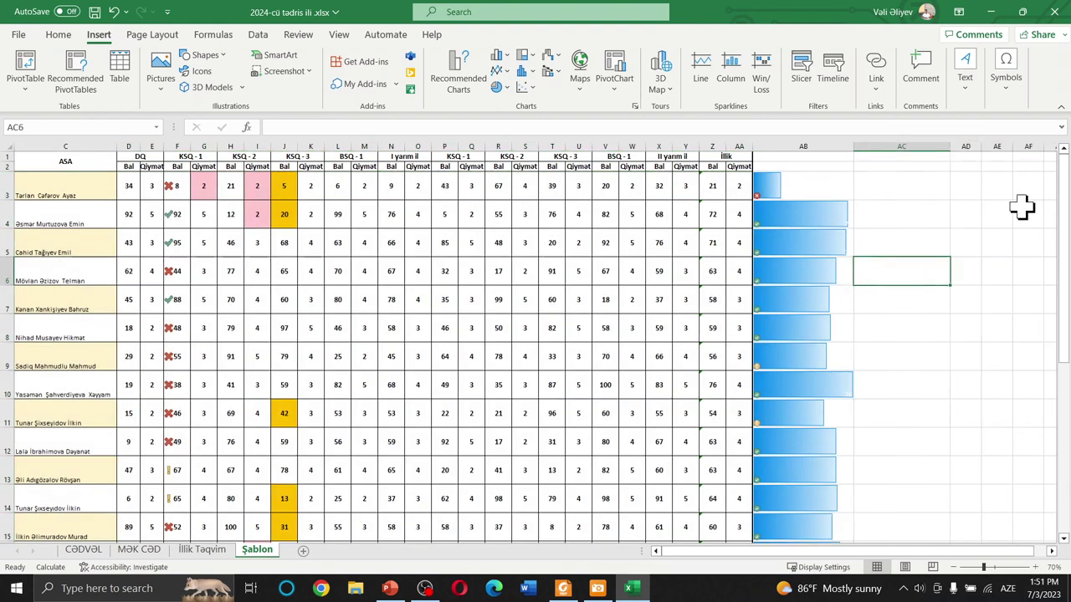
left_click(896, 182)
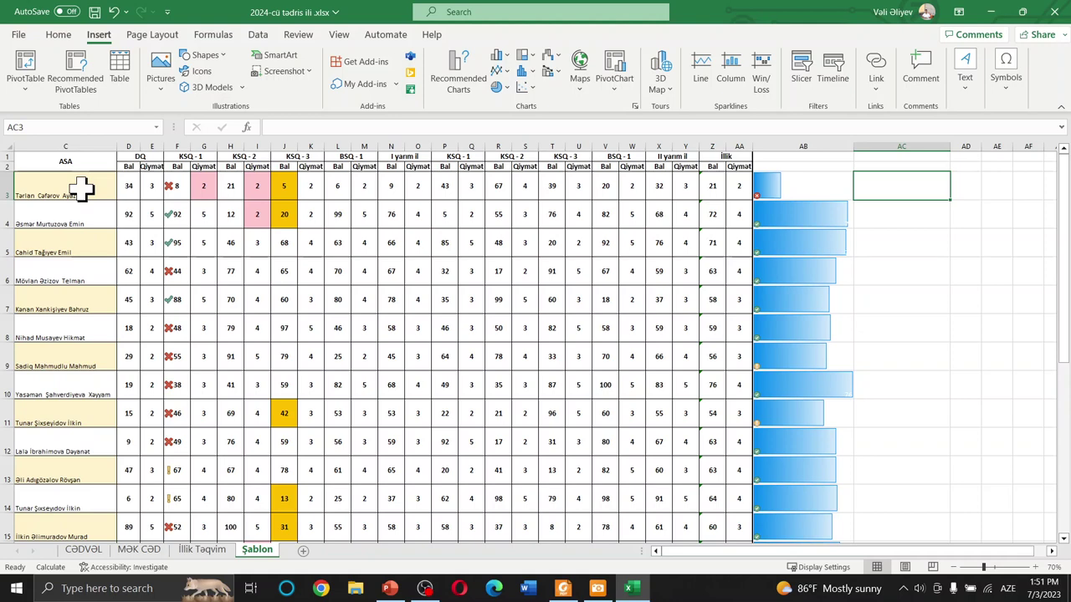
Start a line sparkline from the first student's scores C3:AA3, then cancel it.
left_click_drag(82, 189, 738, 190)
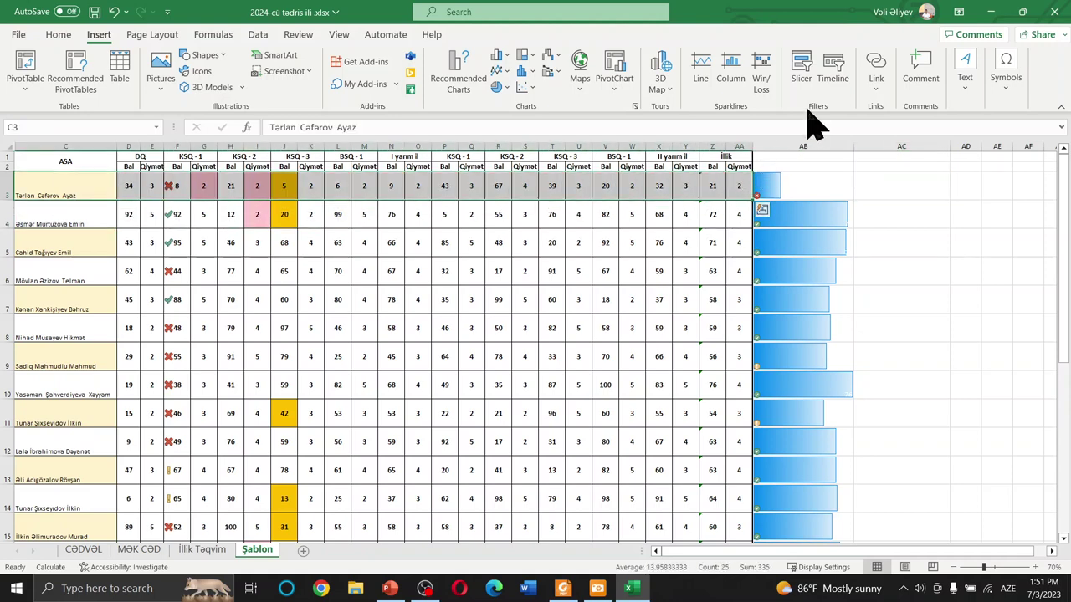
left_click(699, 83)
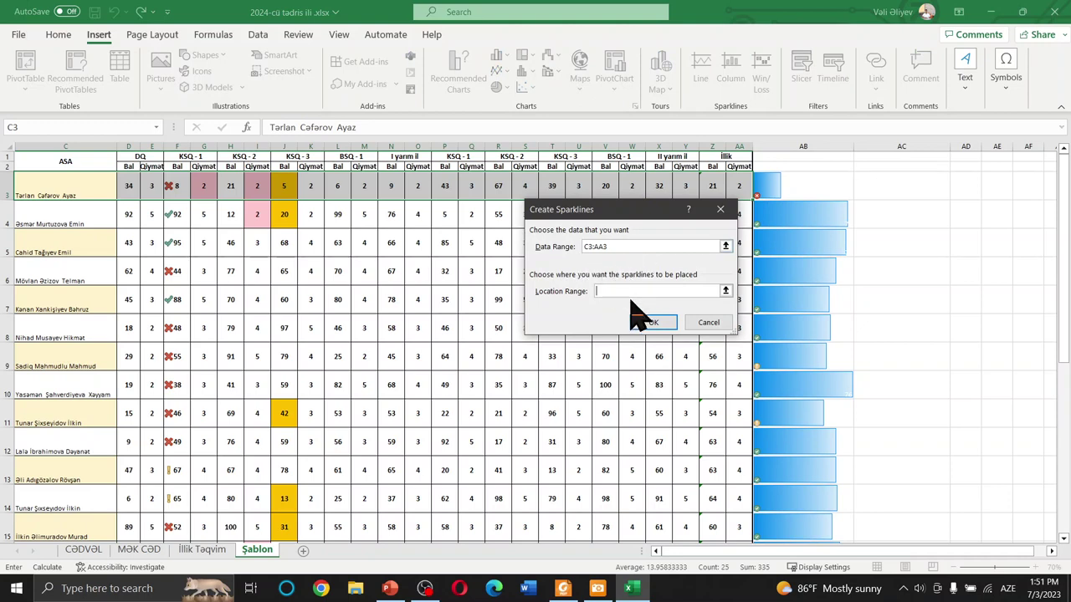
left_click(895, 182)
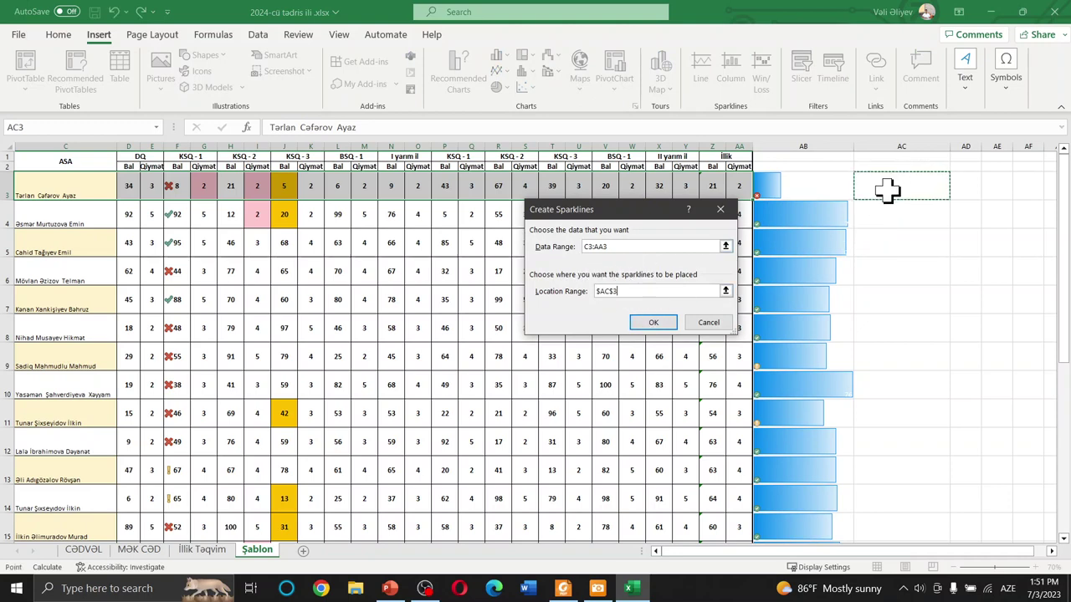
left_click(720, 209)
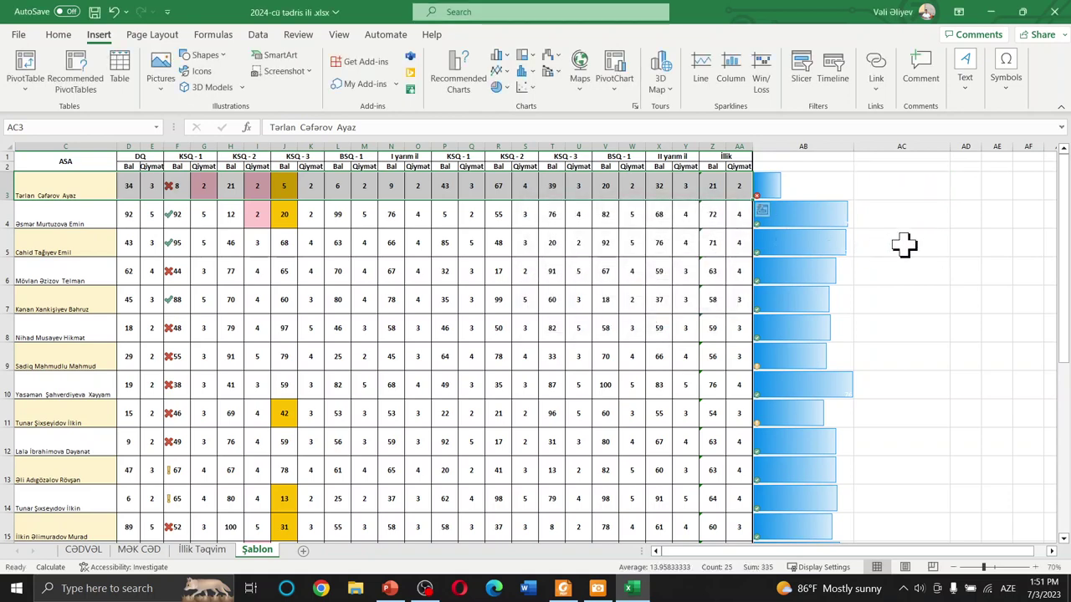
left_click(892, 245)
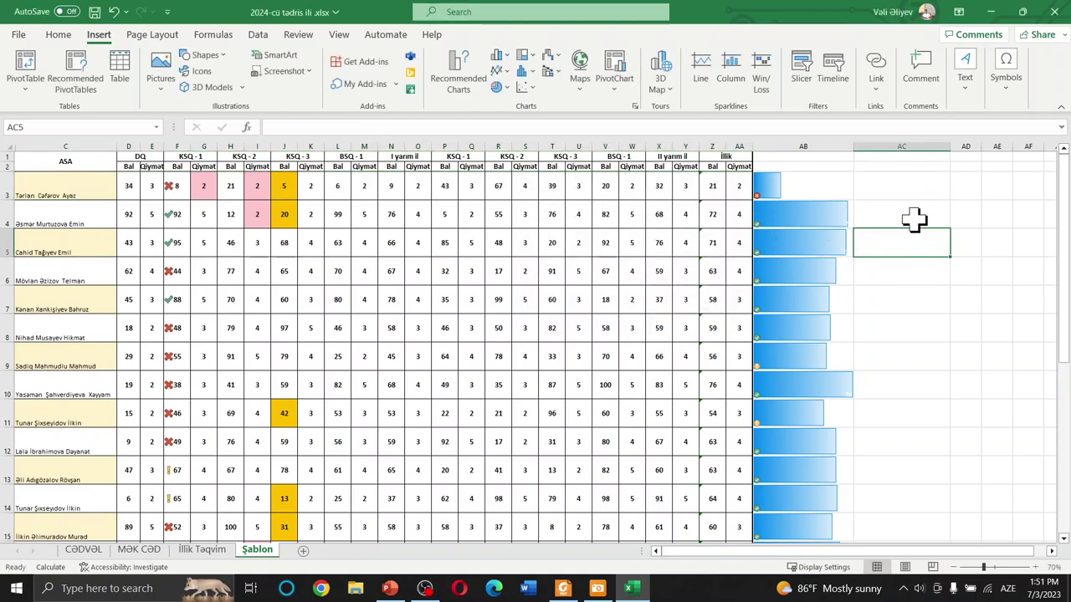
Set up a line sparkline with data range C3:AA3 and location $AC$3.
left_click(907, 192)
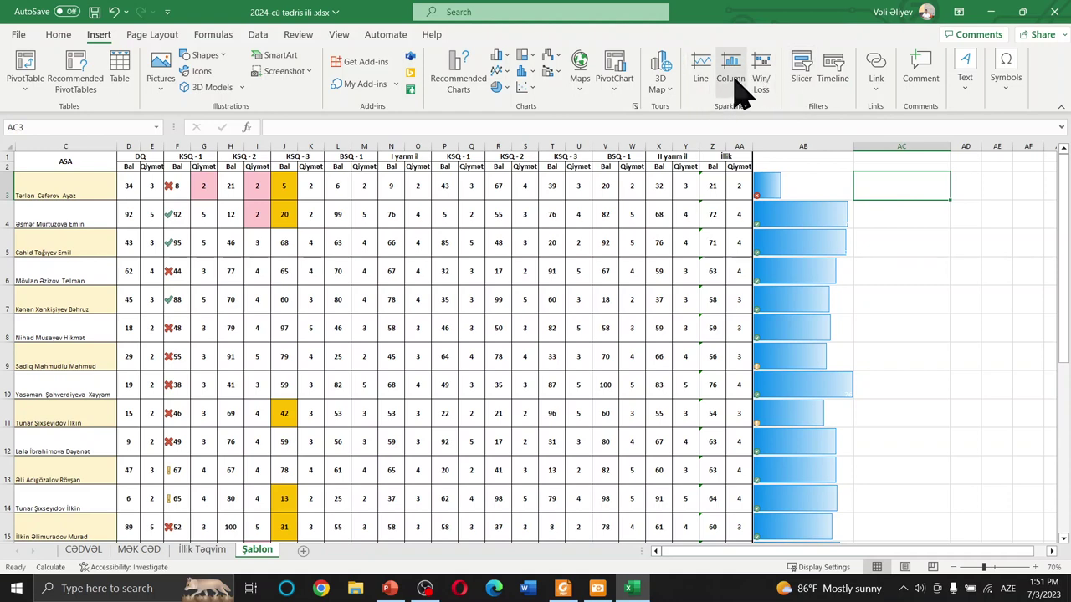
left_click(707, 84)
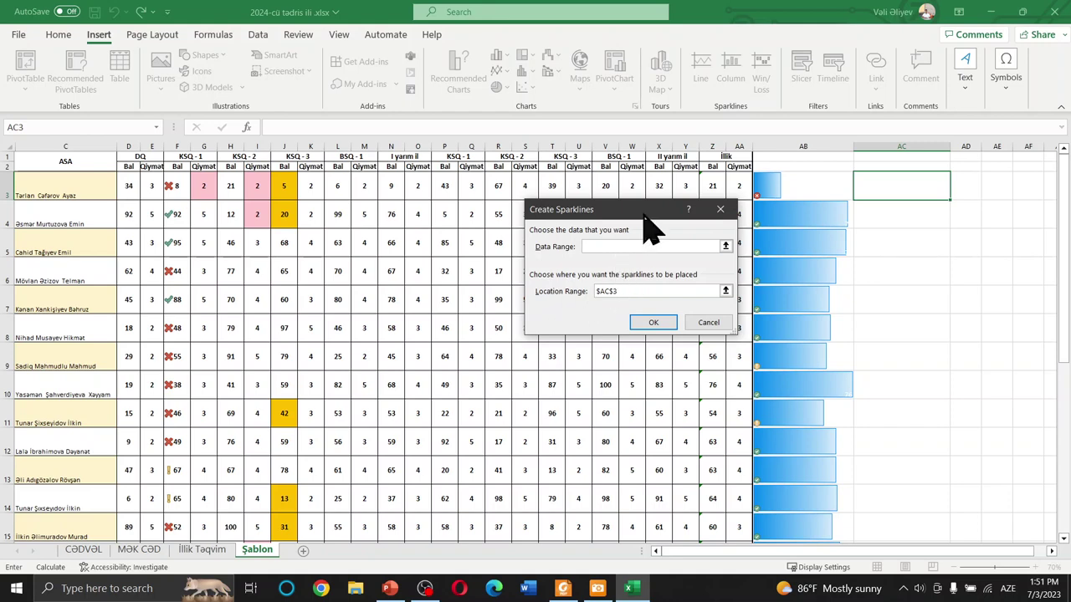
left_click_drag(643, 210, 648, 235)
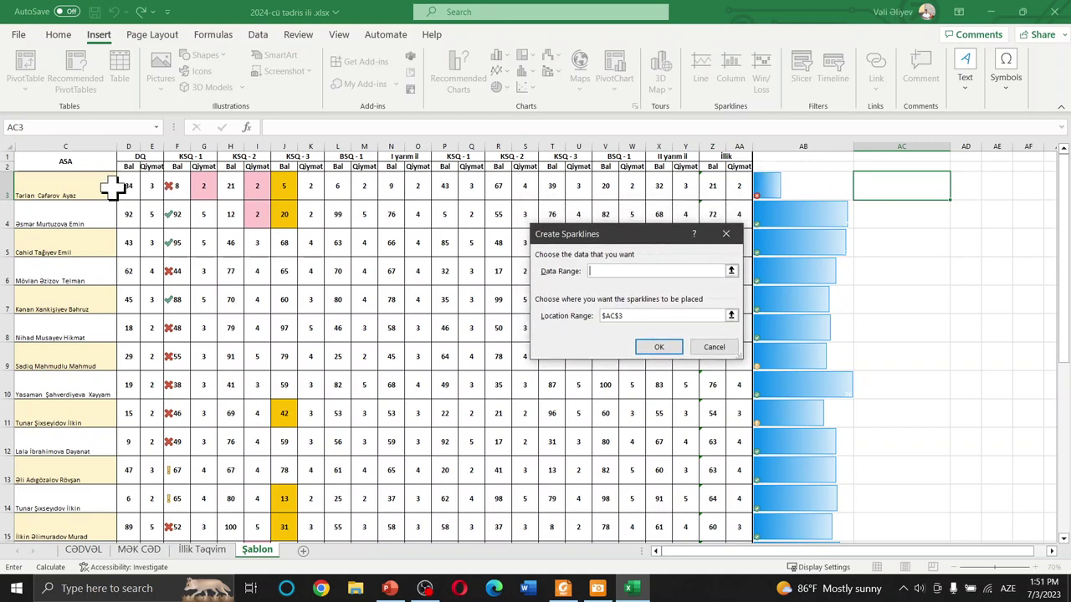
left_click_drag(53, 186, 744, 190)
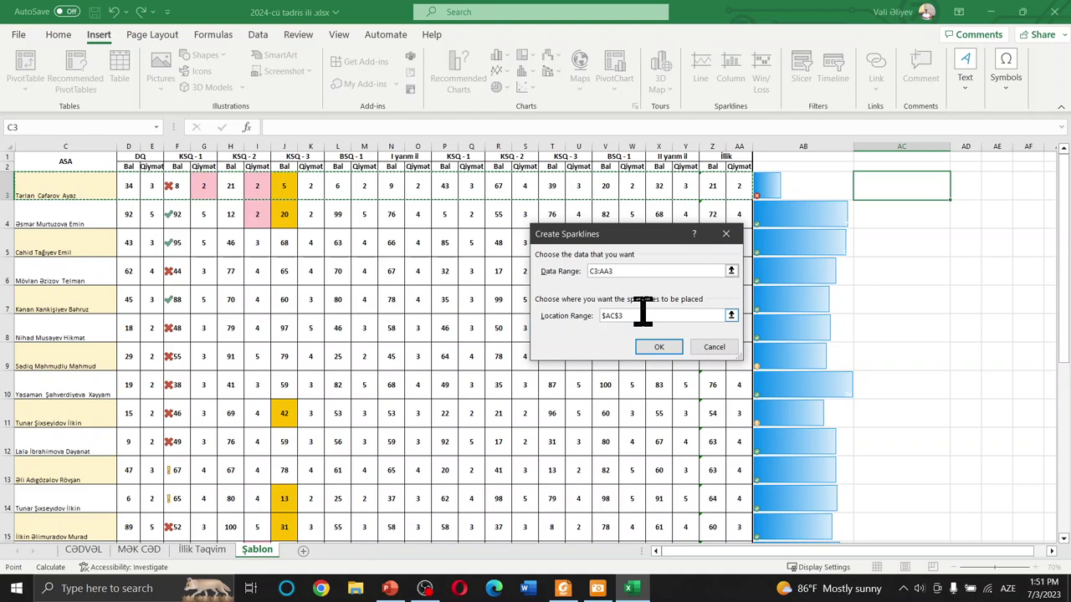
left_click(657, 316)
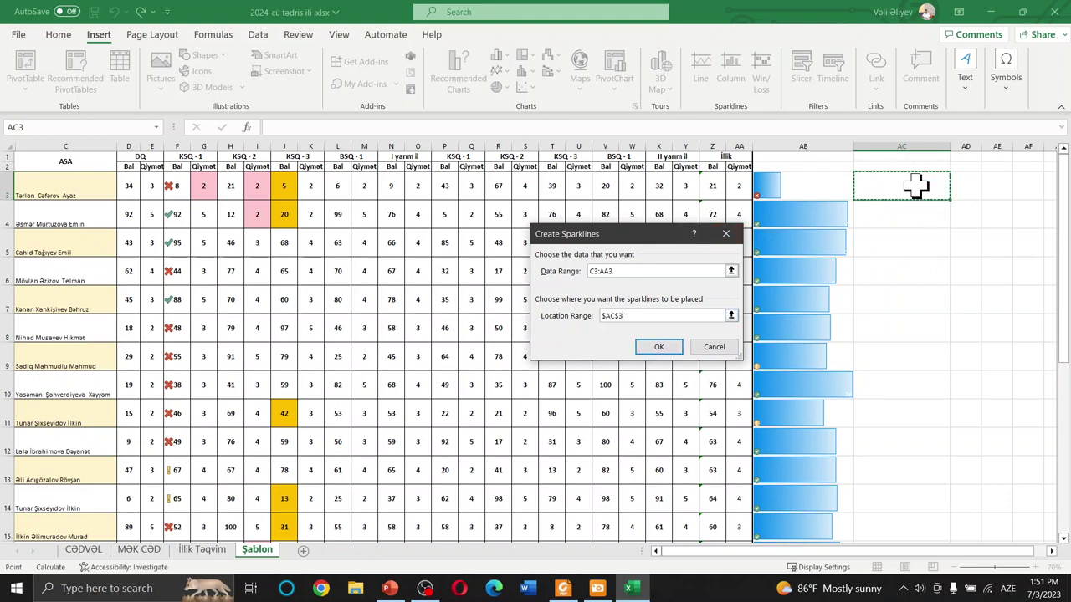
Create the line sparkline in AC3 and widen column AC further to stretch it.
left_click(659, 348)
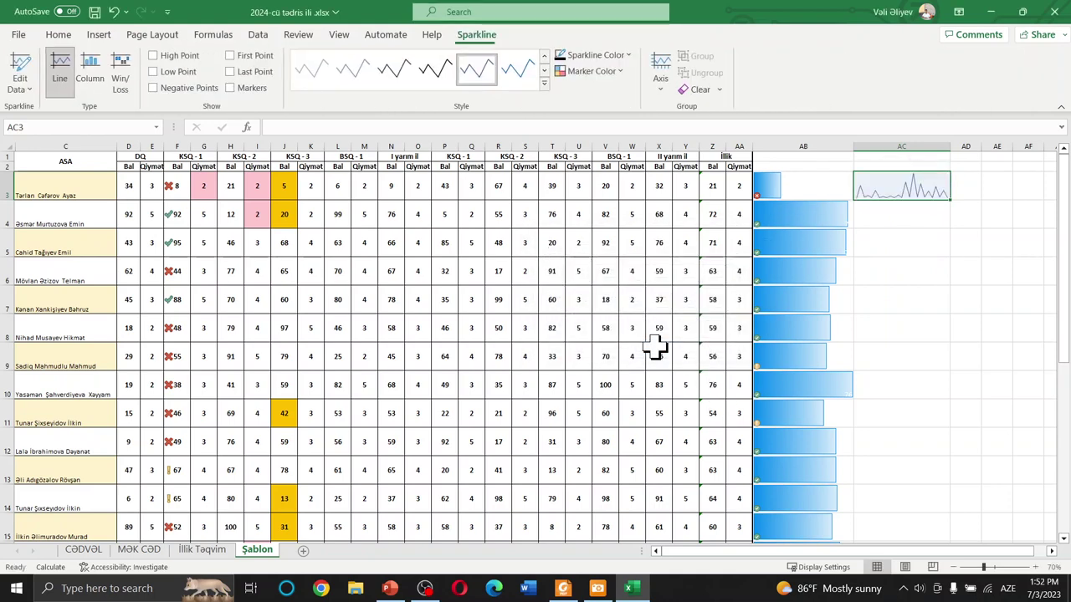
left_click(908, 214)
left_click(896, 192)
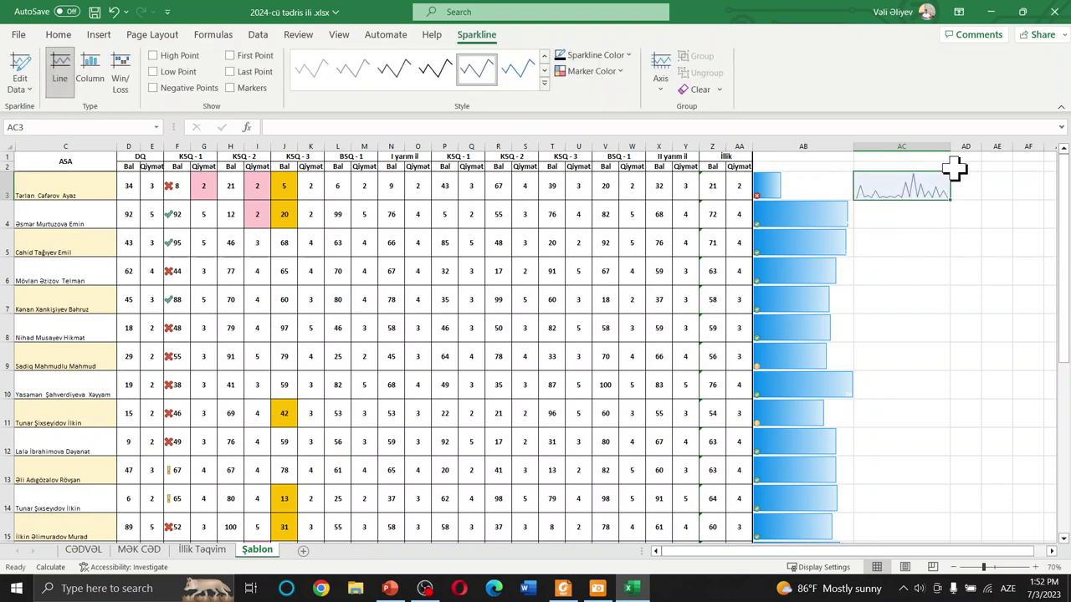
left_click_drag(953, 147, 981, 144)
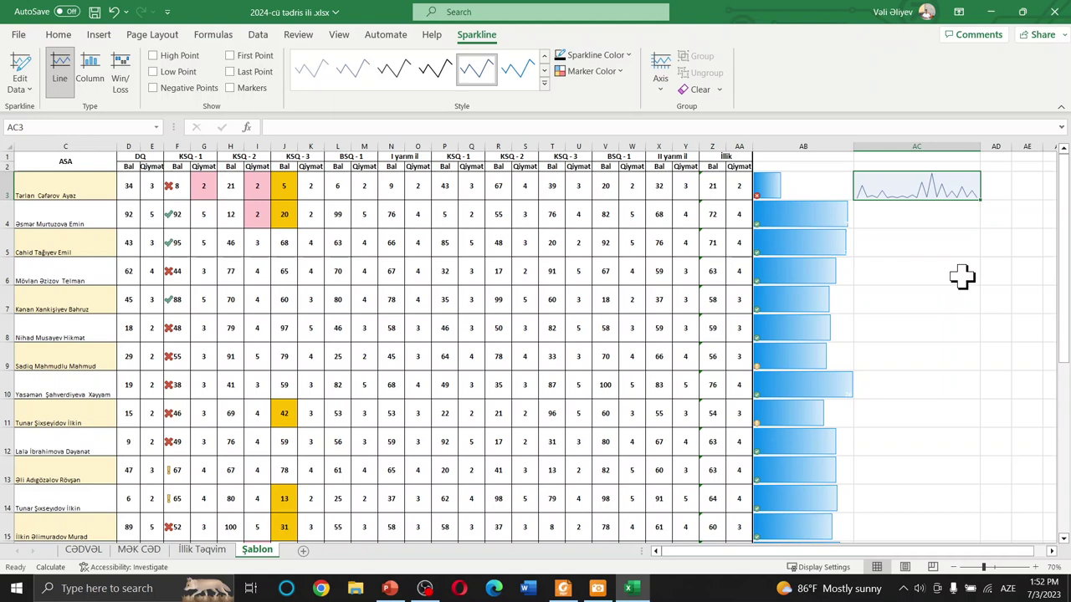
left_click(961, 277)
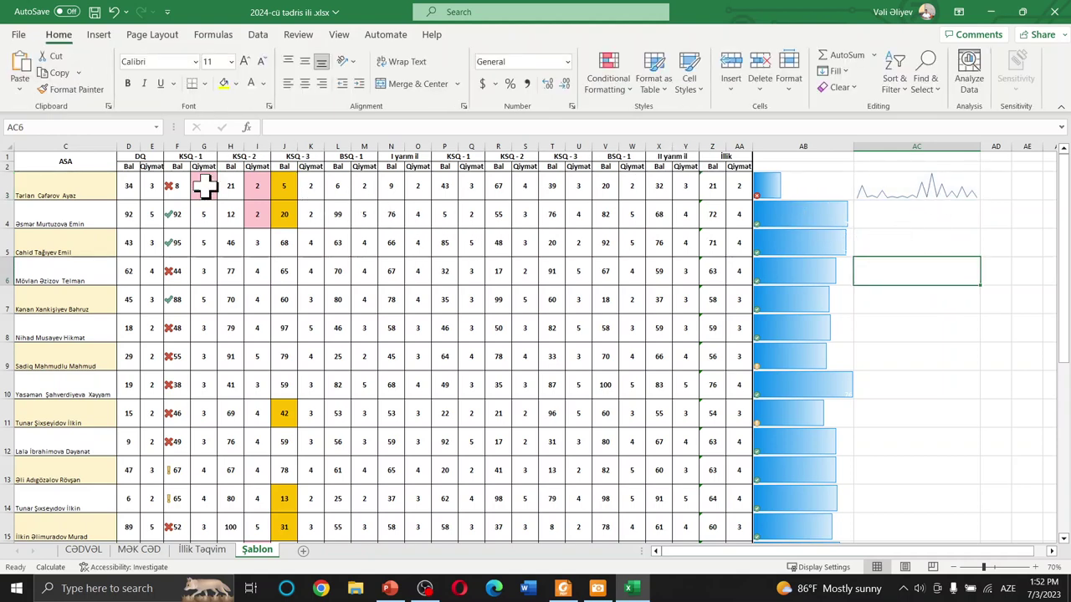
Turn on Markers plus First, Negative, High and Low Points for the AC3 sparkline.
left_click(937, 192)
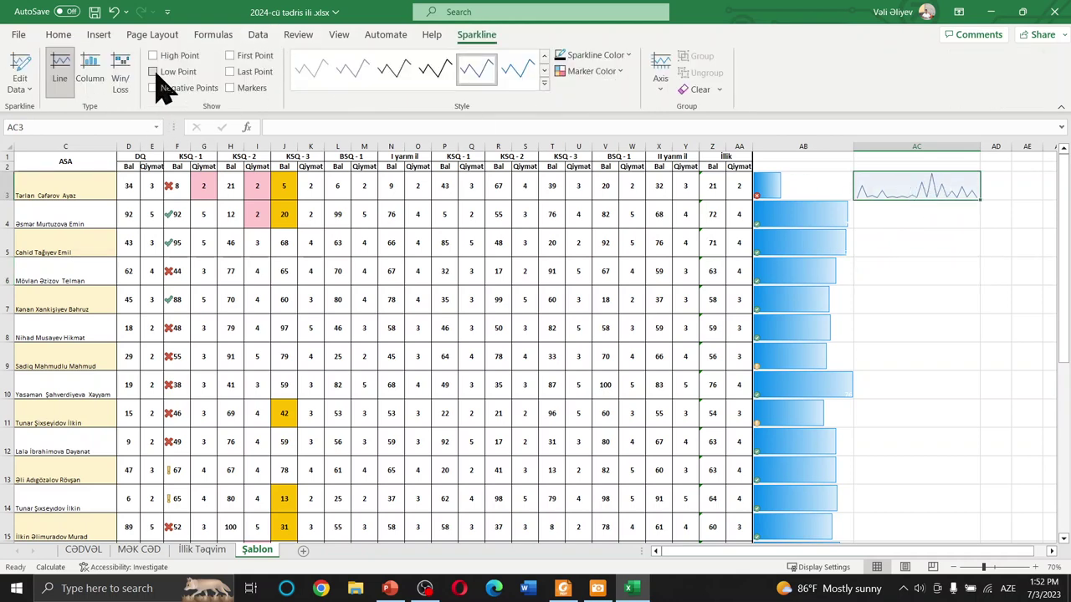
left_click(230, 88)
left_click(230, 56)
left_click(154, 88)
left_click(154, 71)
left_click(153, 55)
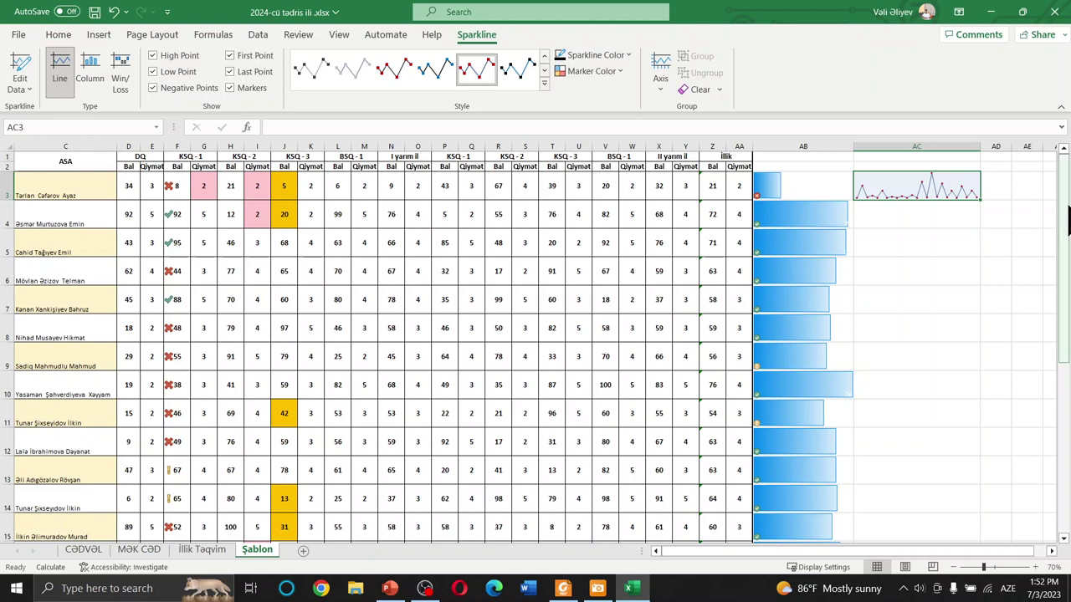
left_click(930, 221)
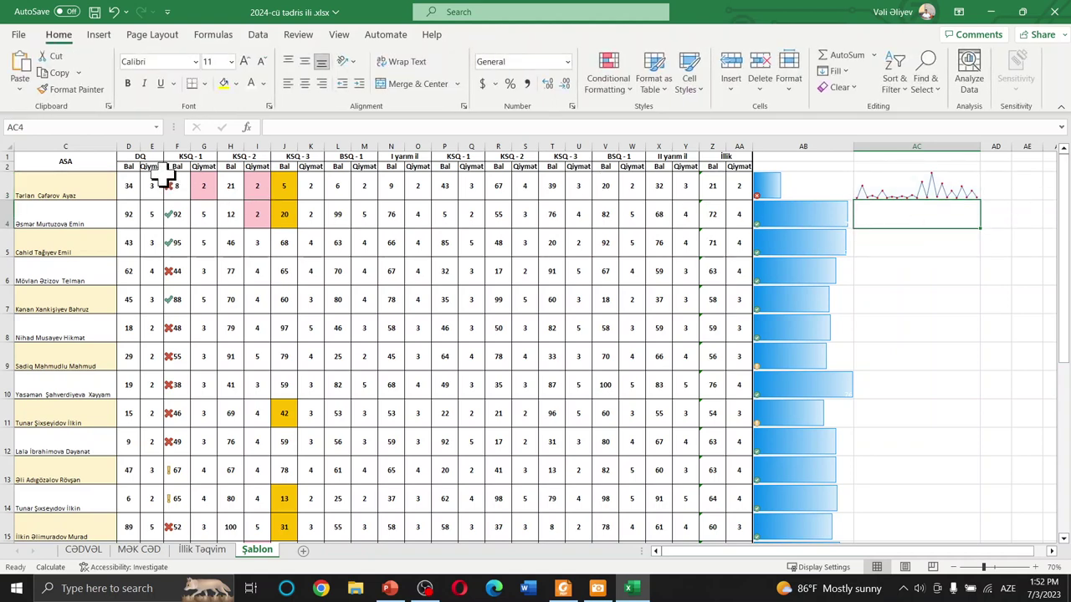
mouse_move(128, 146)
left_mouse_down()
mouse_move(747, 156)
mouse_move(736, 151)
left_mouse_up()
right_click(737, 148)
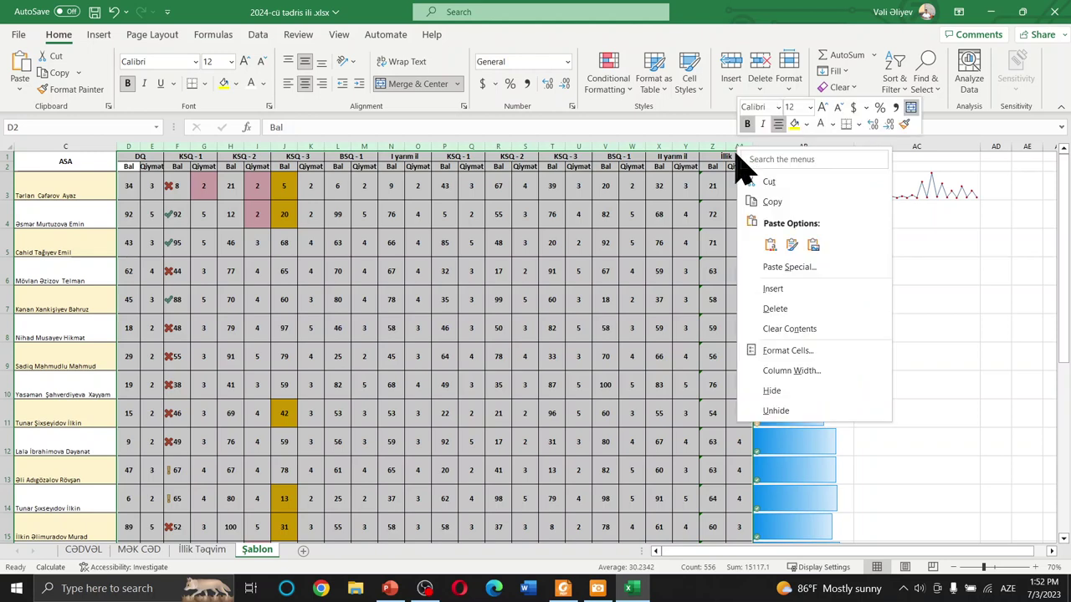
left_click(794, 391)
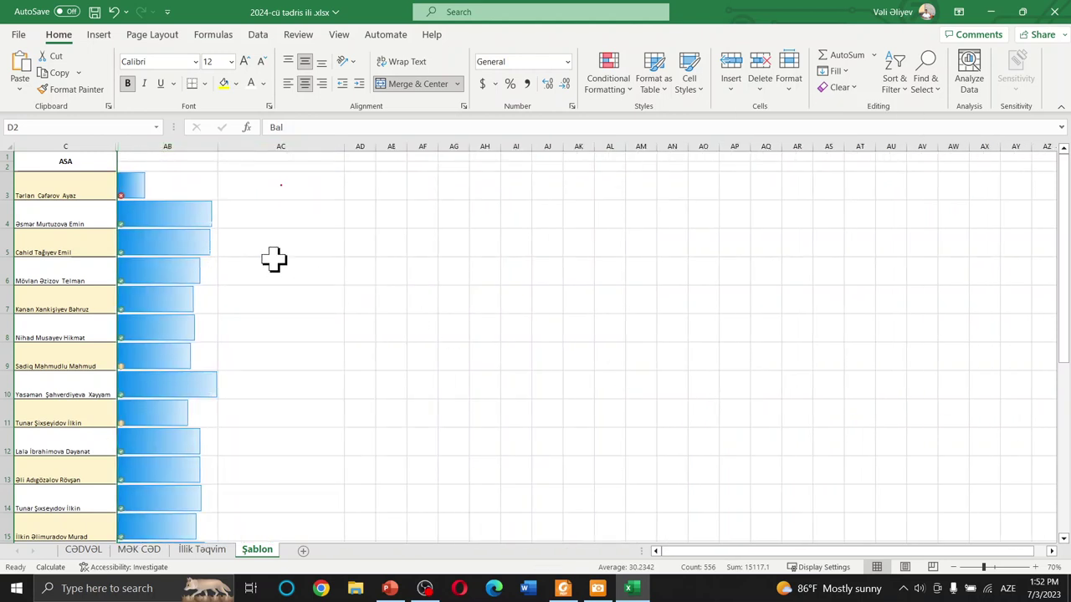
key("ctrl+z")
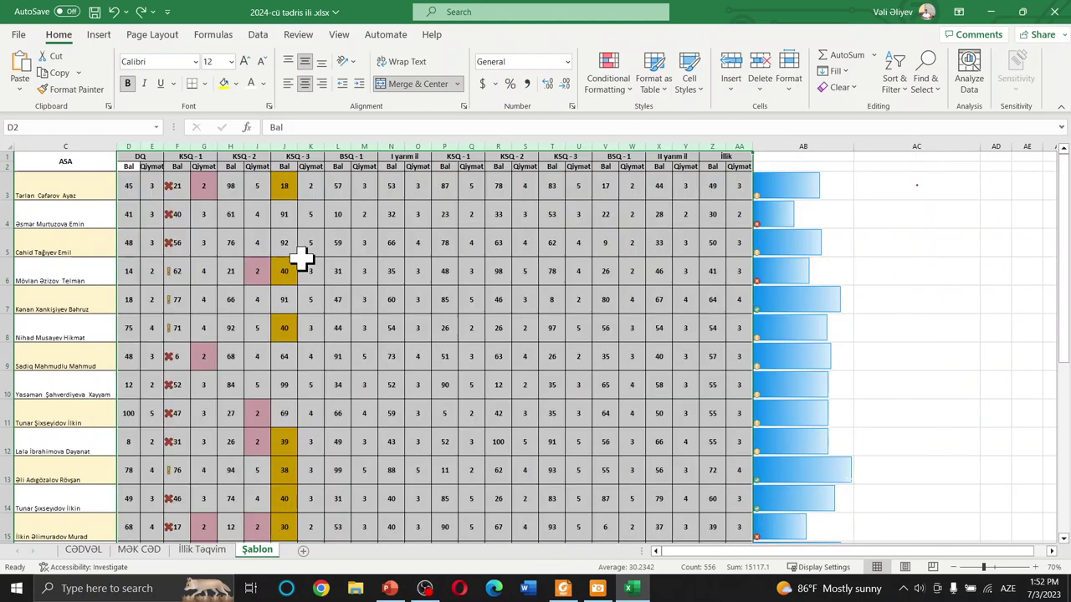
left_click(901, 237)
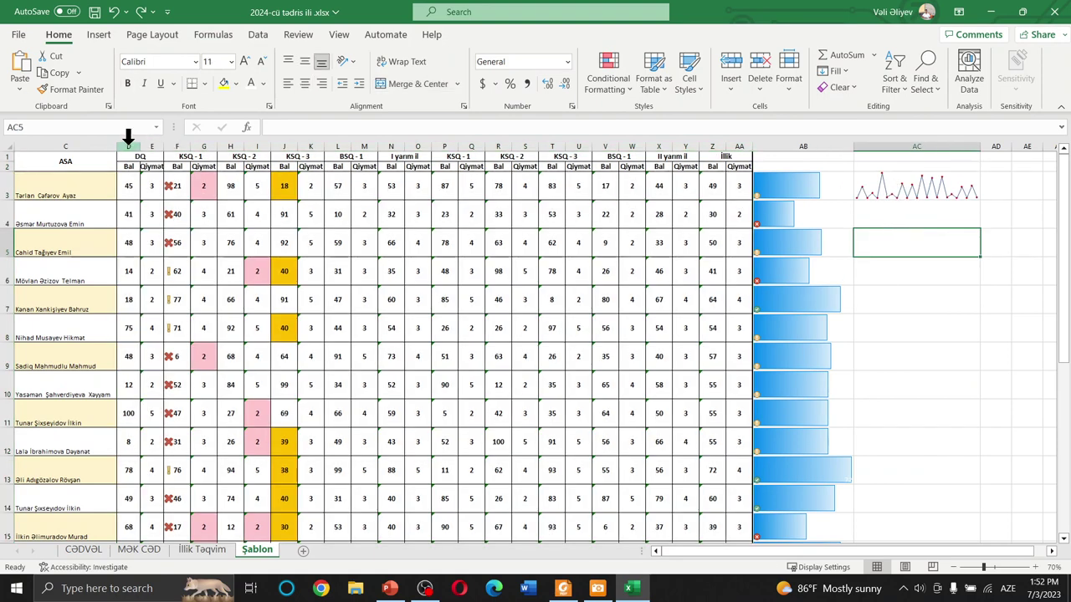
left_click_drag(128, 146, 737, 146)
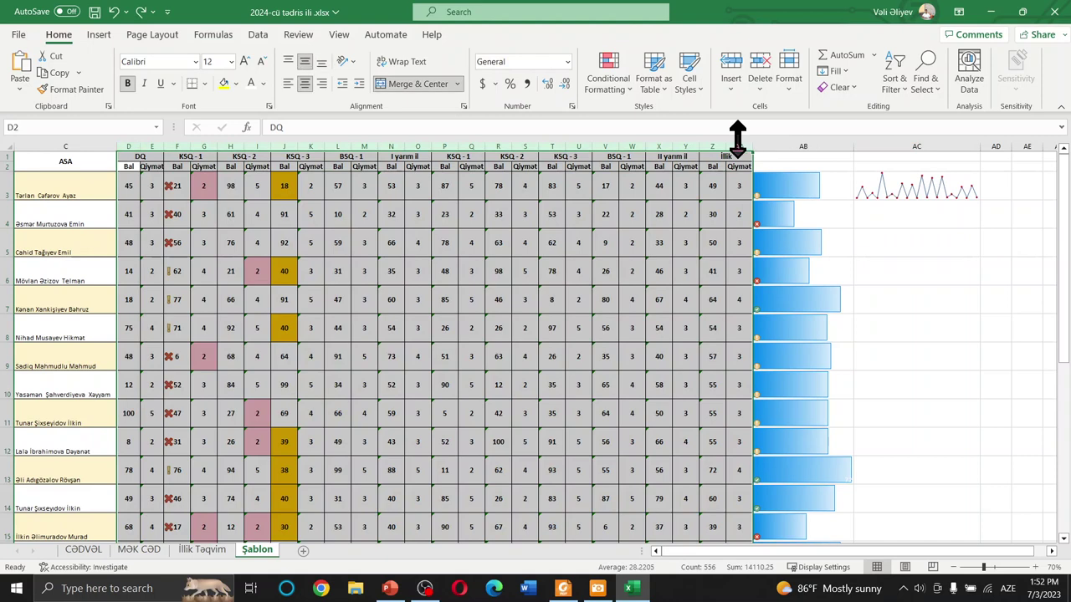
right_click(717, 146)
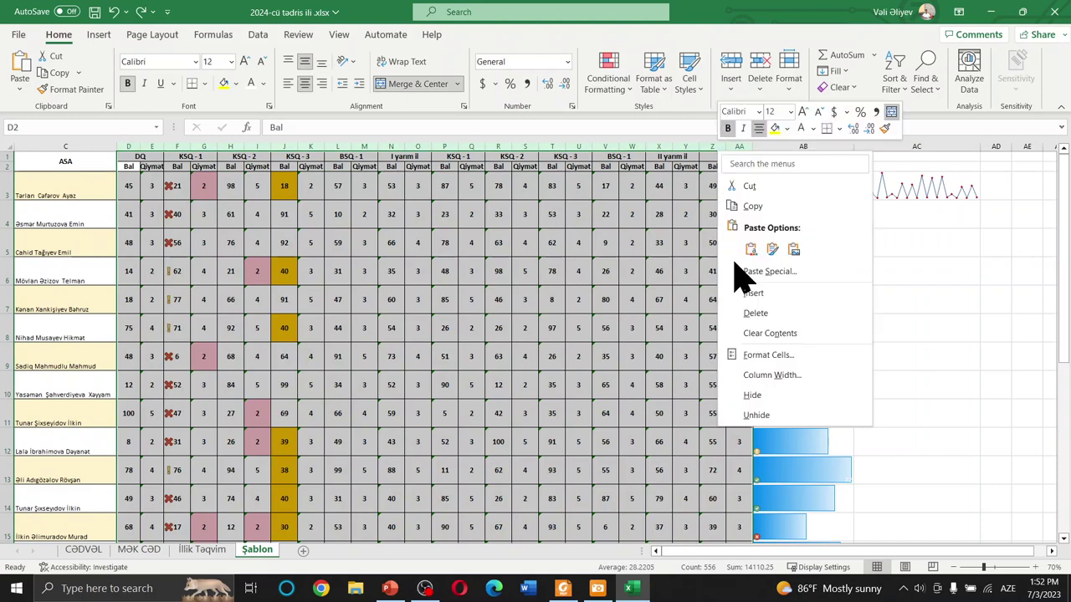
left_click(771, 394)
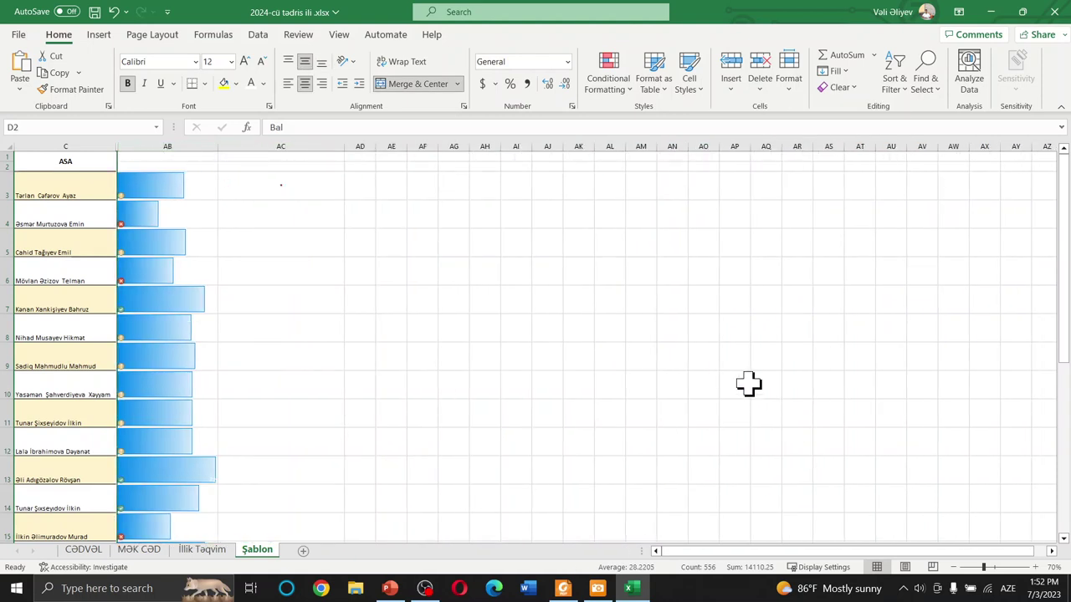
key("ctrl+z")
left_click(863, 280)
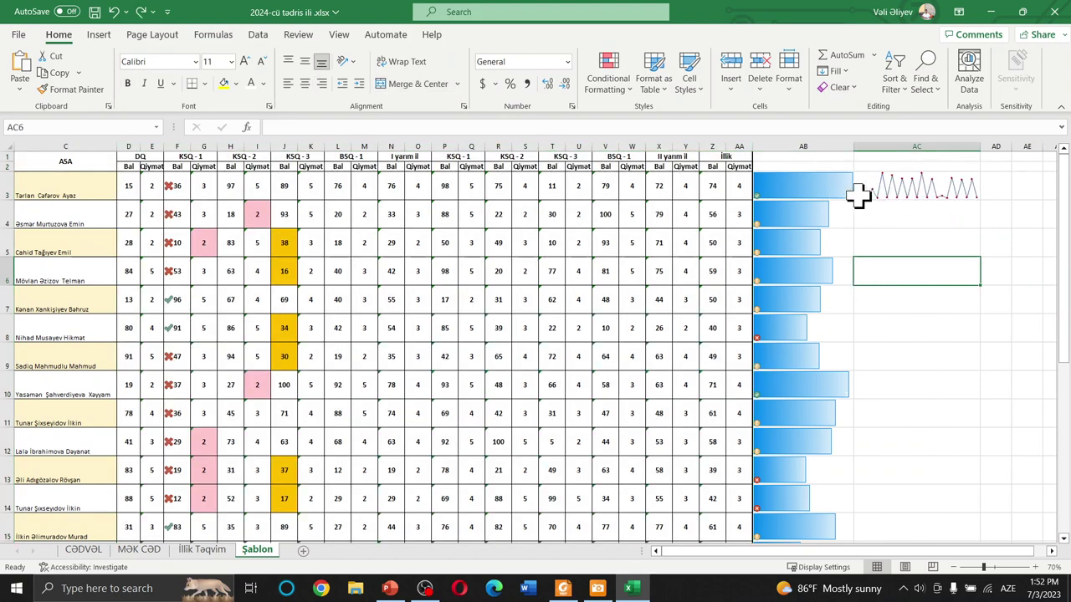
Fill the AC3 line sparkline down column AC through row 22.
left_click(920, 191)
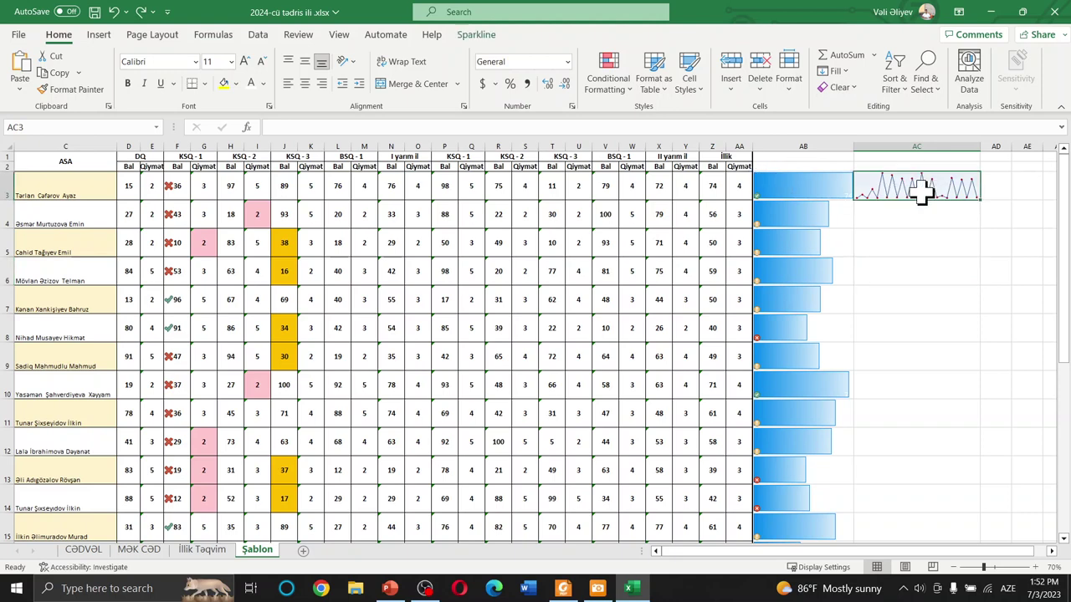
mouse_move(981, 201)
left_mouse_down()
mouse_move(976, 498)
mouse_move(999, 495)
left_mouse_up()
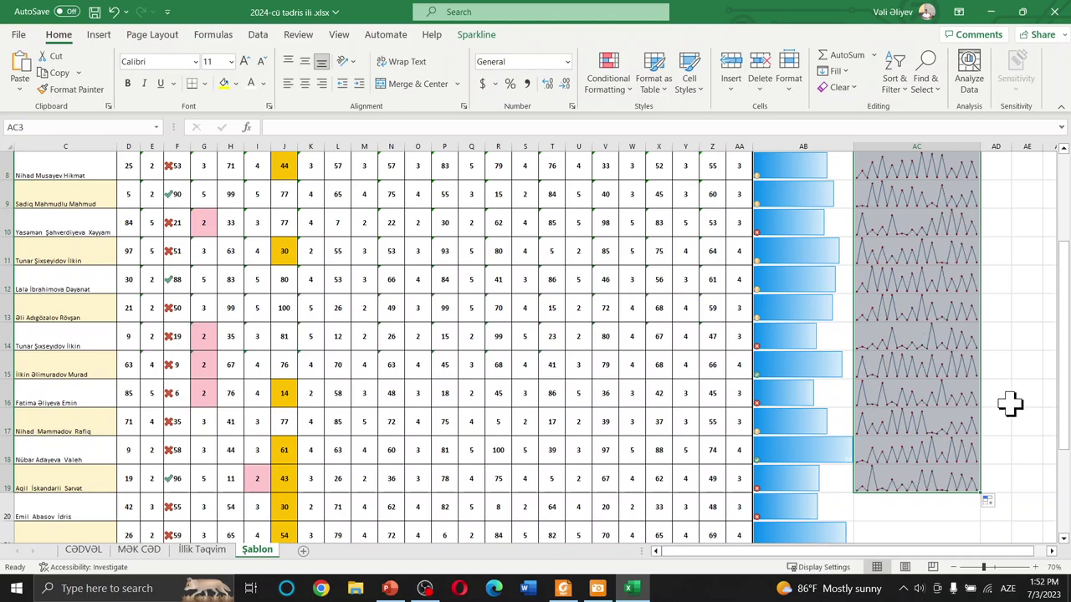
scroll(1016, 397, "down", 1)
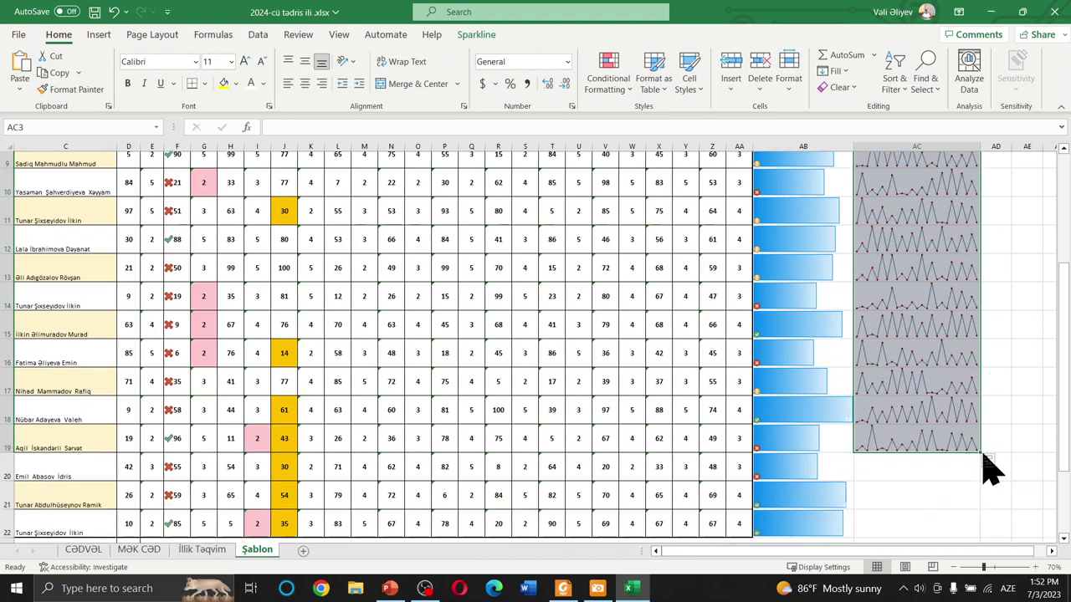
left_click_drag(980, 452, 975, 538)
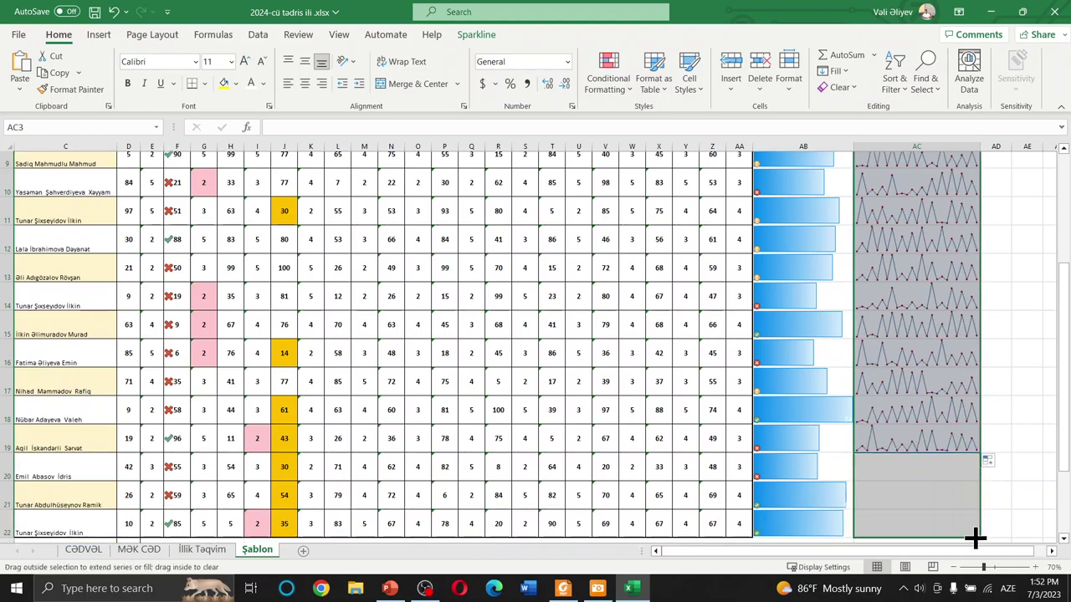
left_click(931, 299)
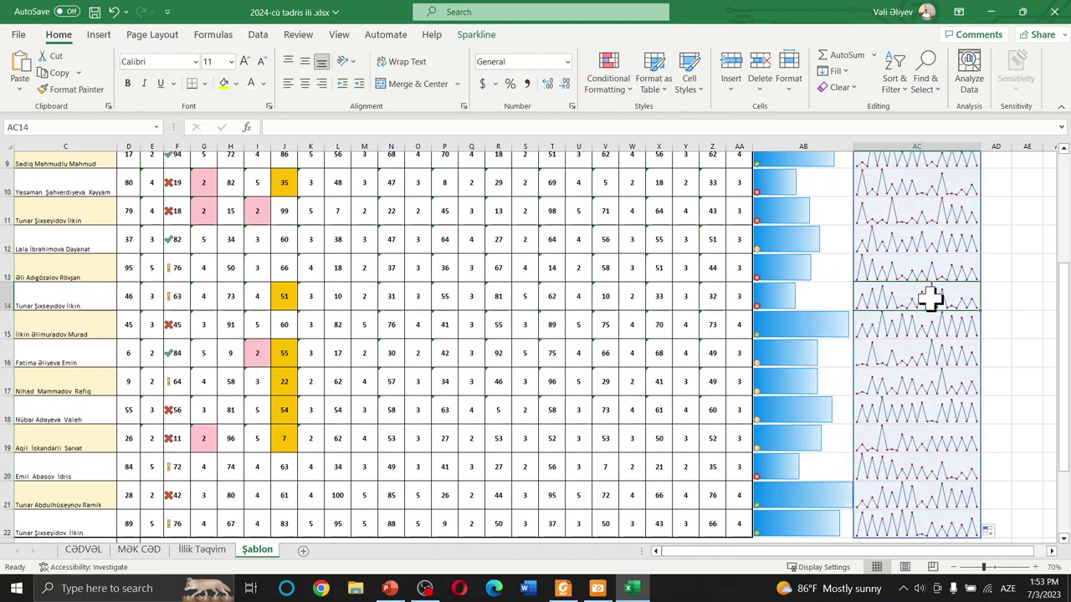
scroll(426, 332, "up", 2)
scroll(426, 332, "up", 1)
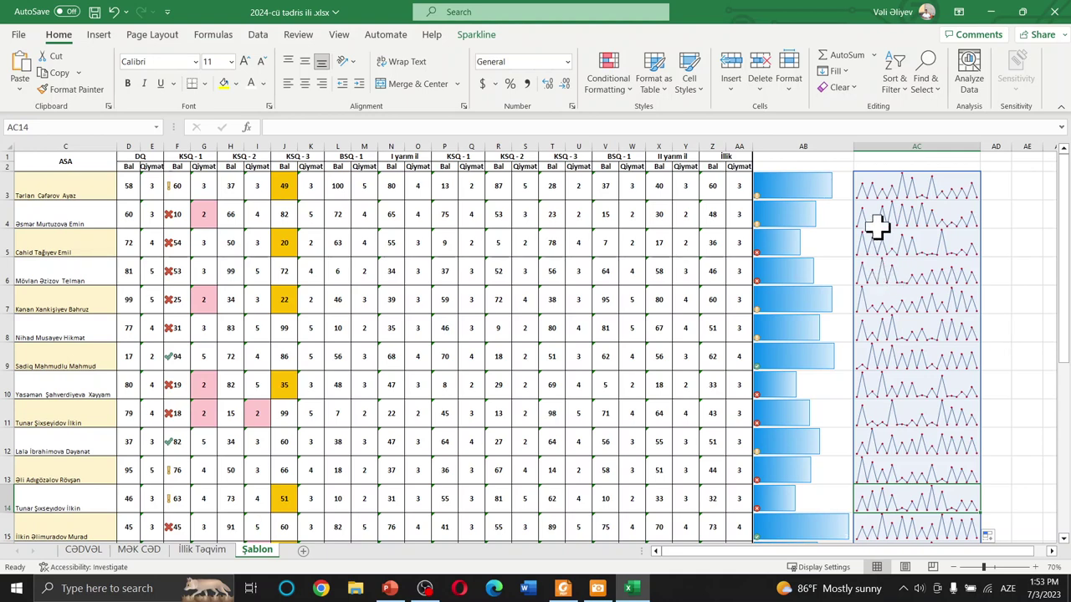
Select empty cells AD5 and AE4 beside the sparklines, then reselect the AC3 sparkline.
left_click(1003, 238)
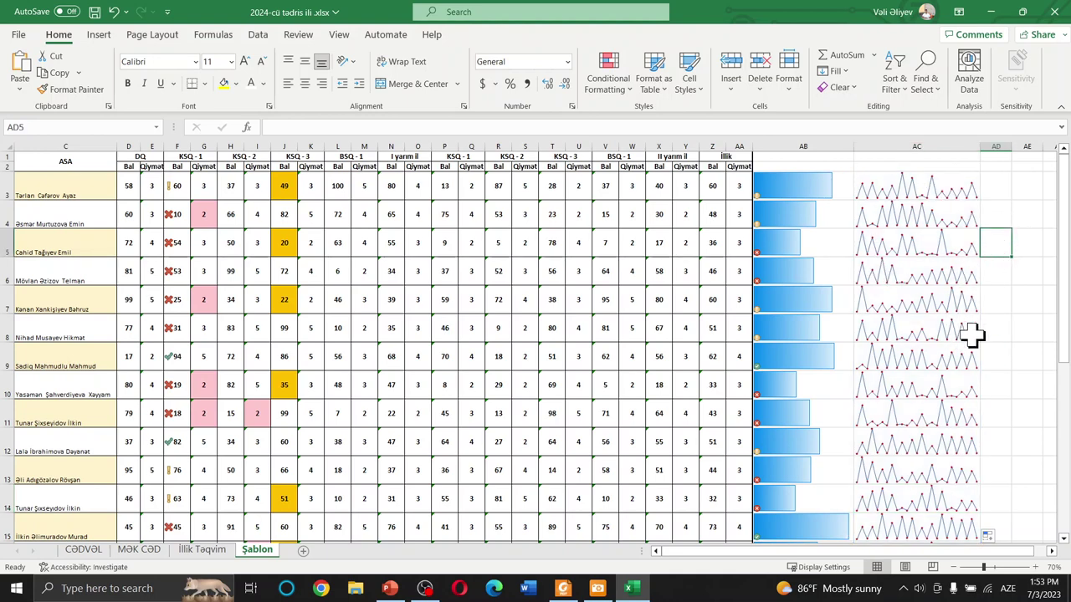
left_click(903, 200)
left_click(1025, 219)
left_click(929, 191)
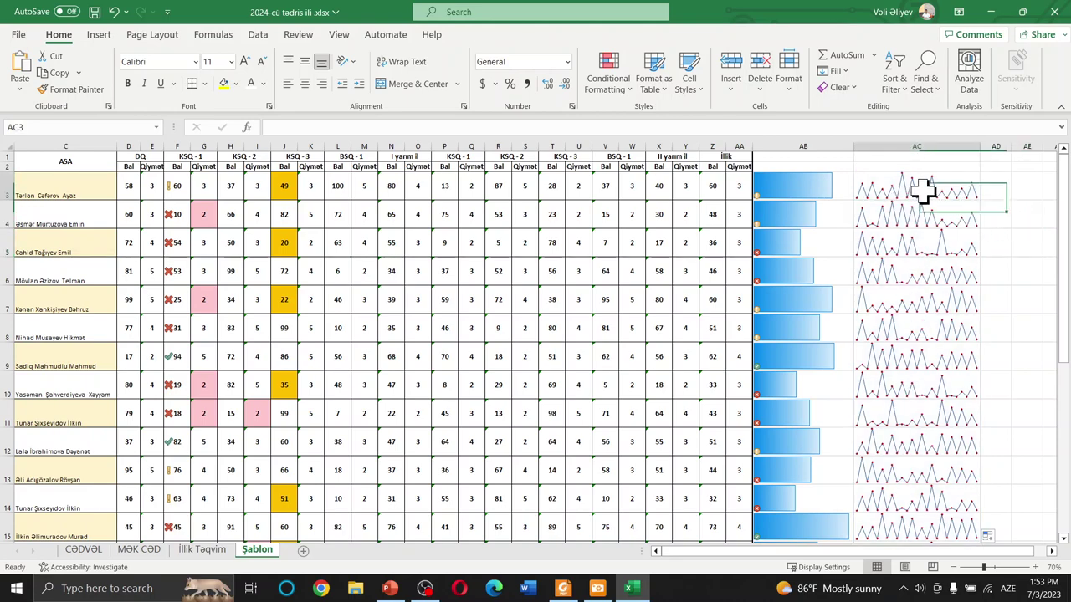
scroll(968, 207, "up", 7, "ctrl")
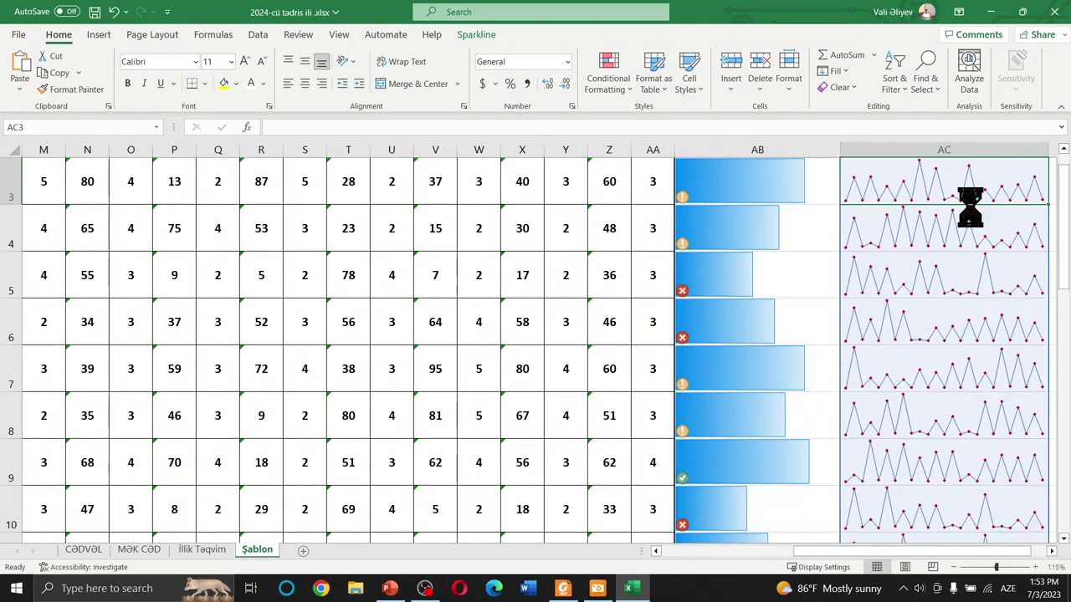
scroll(967, 208, "up", 1)
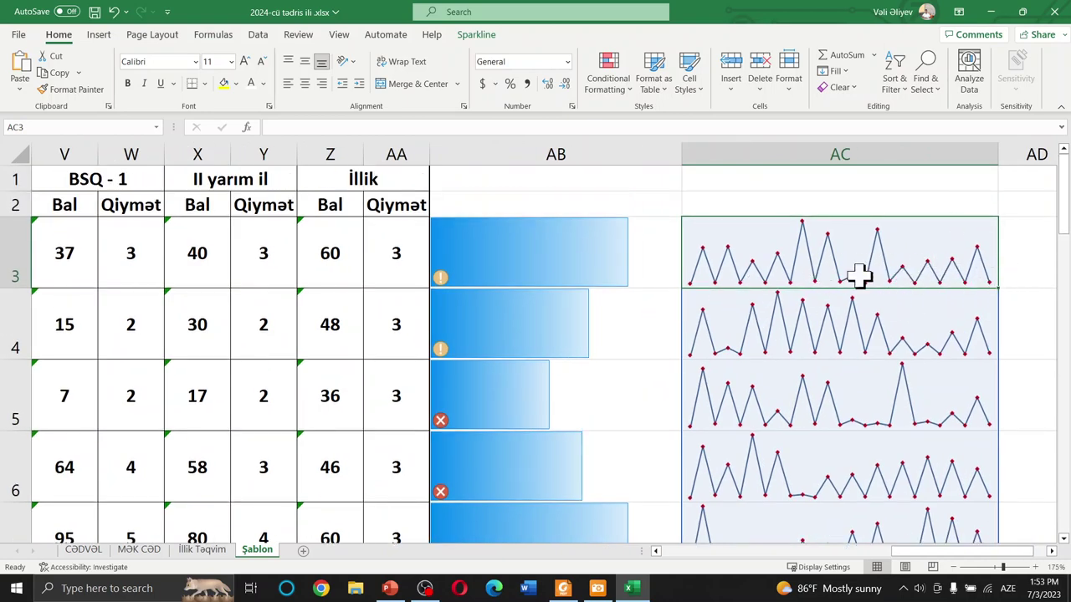
left_click(856, 195)
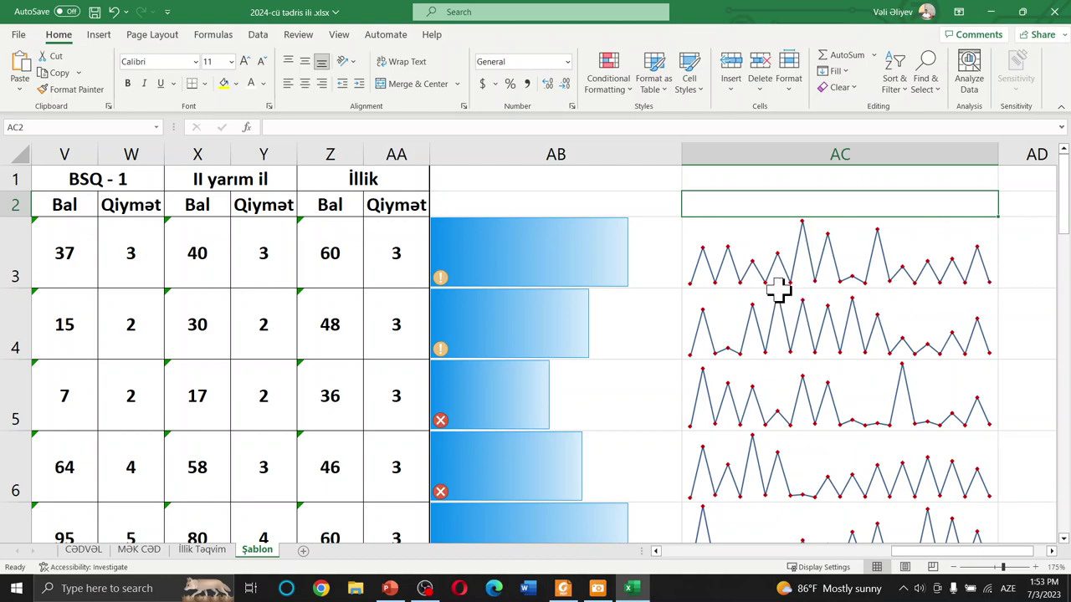
scroll(828, 289, "down", 2, "ctrl")
scroll(828, 289, "down", 2, "ctrl")
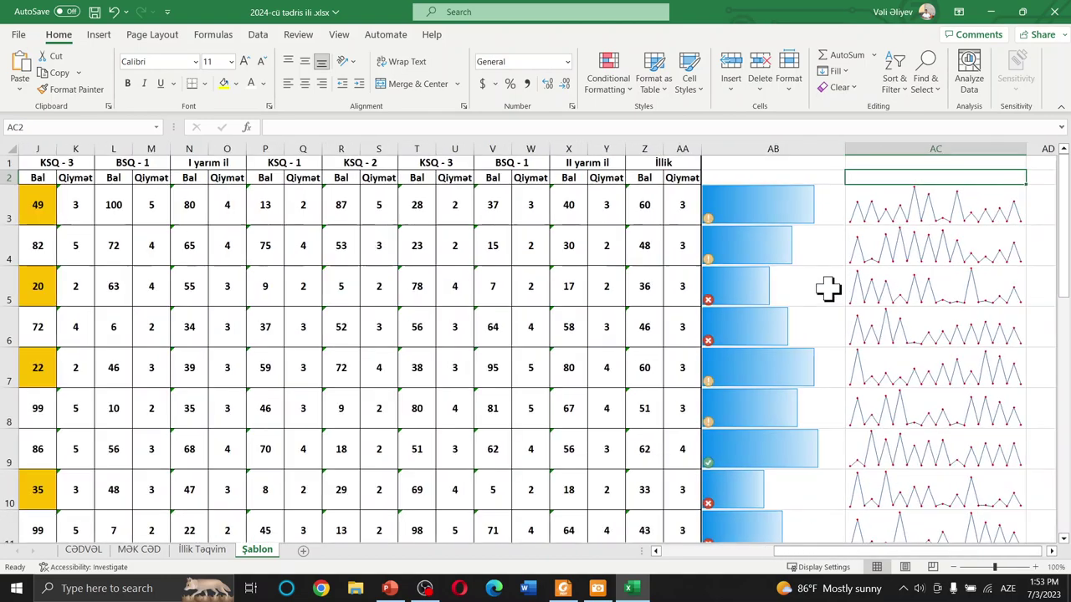
scroll(830, 290, "down", 2, "ctrl")
scroll(831, 290, "down", 1, "ctrl")
scroll(834, 291, "down", 2, "ctrl")
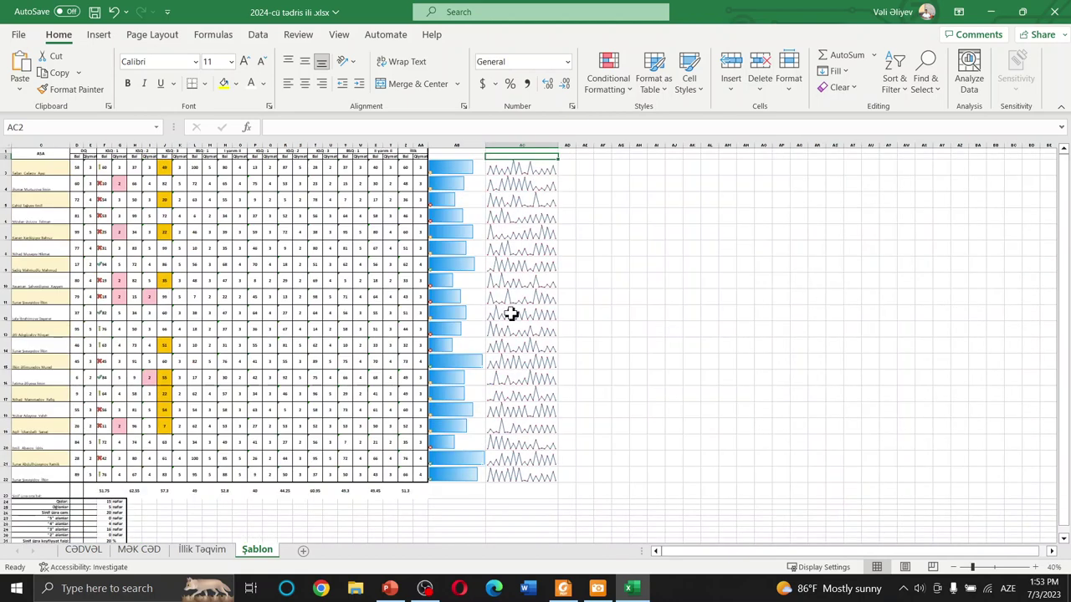
scroll(237, 310, "down", 1, "ctrl")
scroll(217, 312, "down", 1, "ctrl")
scroll(190, 310, "up", 3, "ctrl")
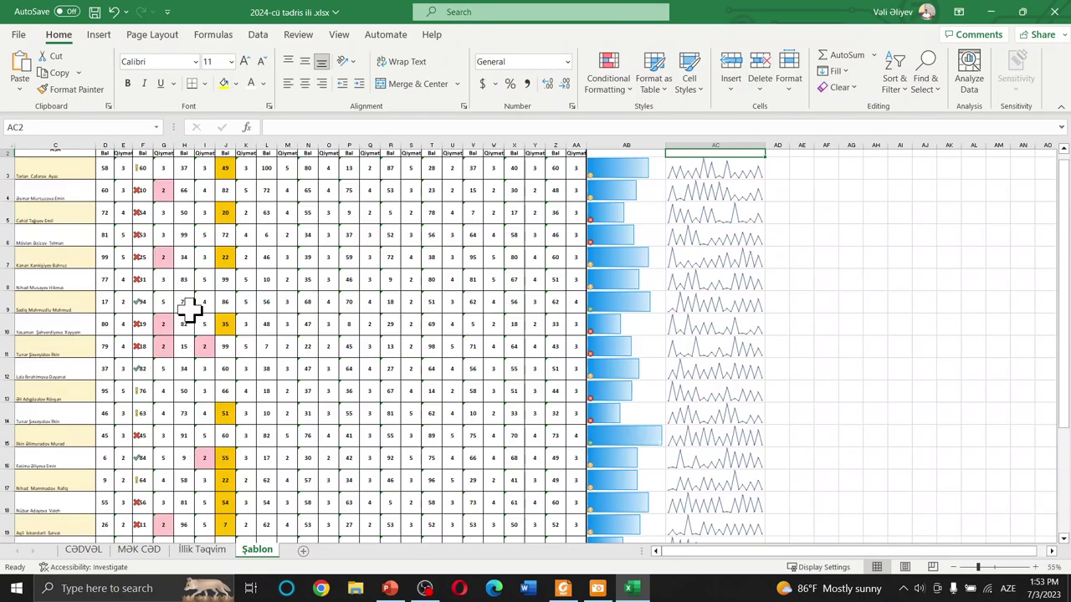
scroll(195, 307, "up", 1)
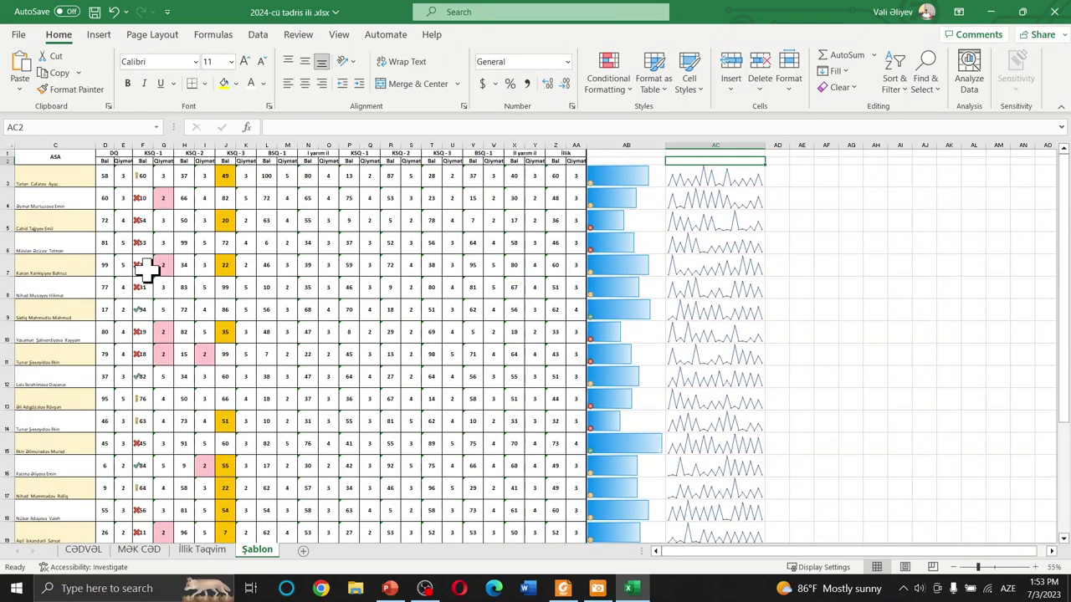
left_click(367, 266)
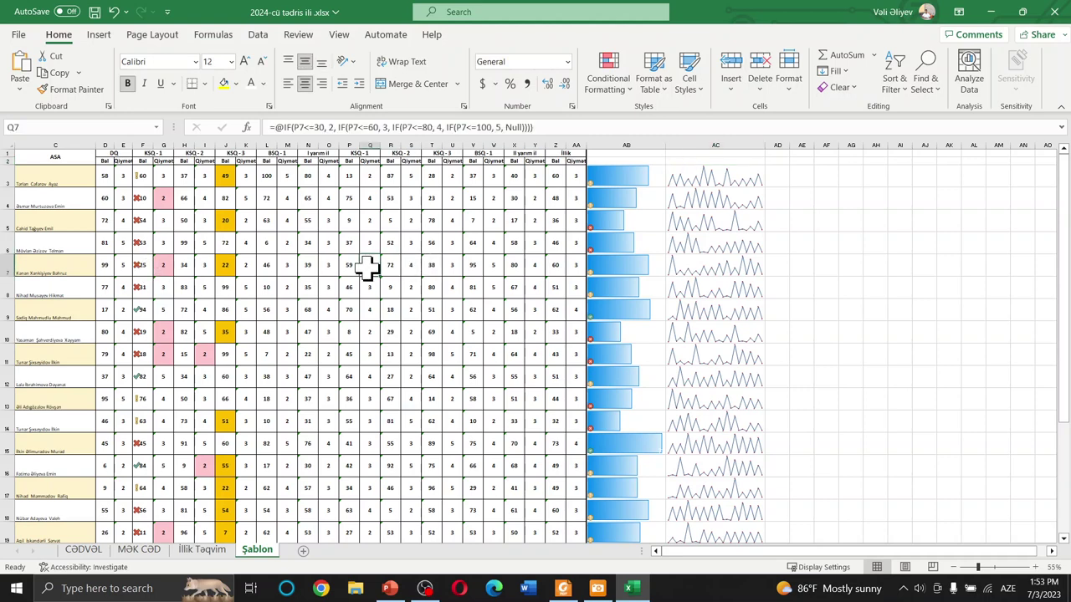
Return to student name cell C7, display the Insert ribbon's sparkline commands, and select empty cell AF5.
key("Left")
key("Left")
key("Left")
key("Left")
key("Left")
key("Left")
key("Left")
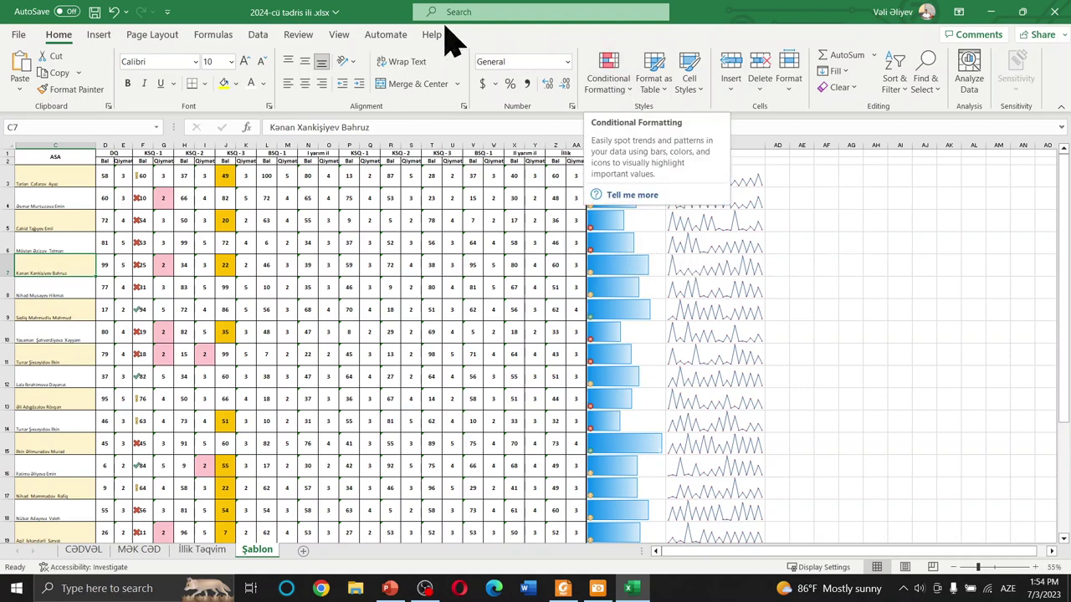
left_click(108, 43)
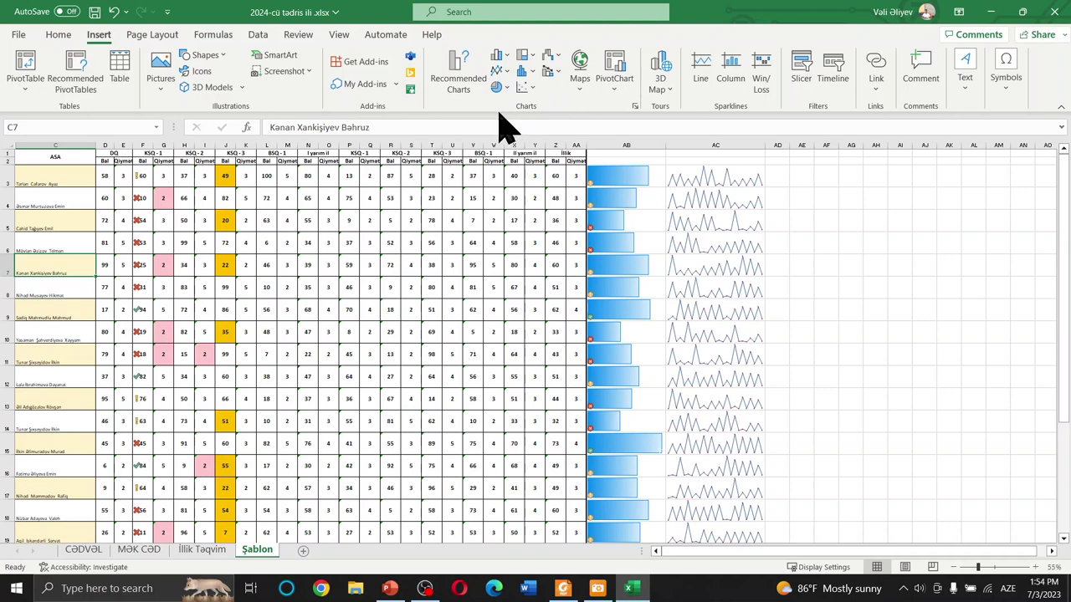
left_click(819, 219)
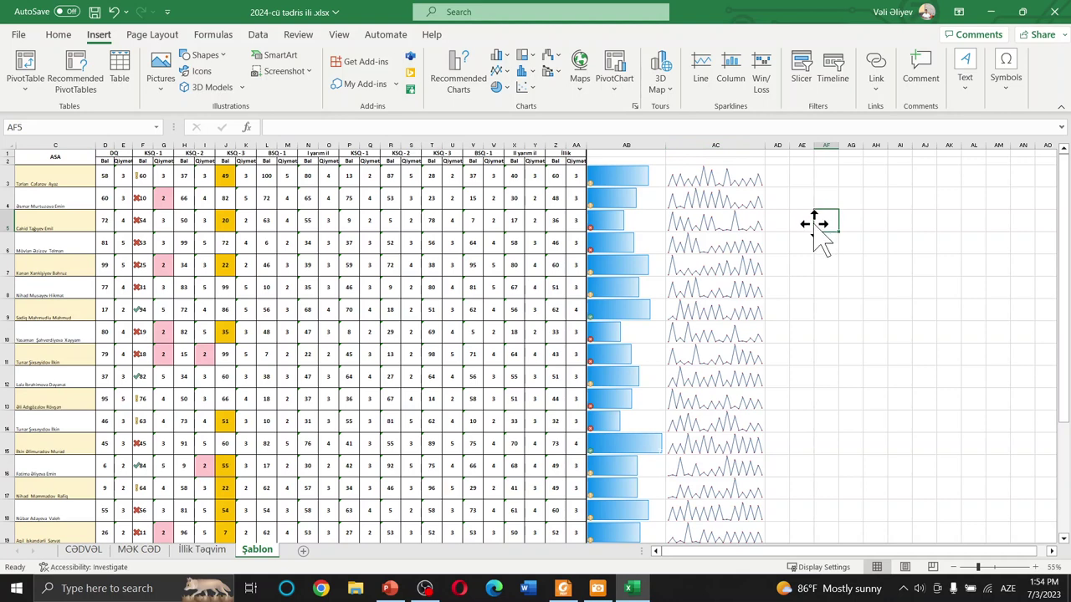